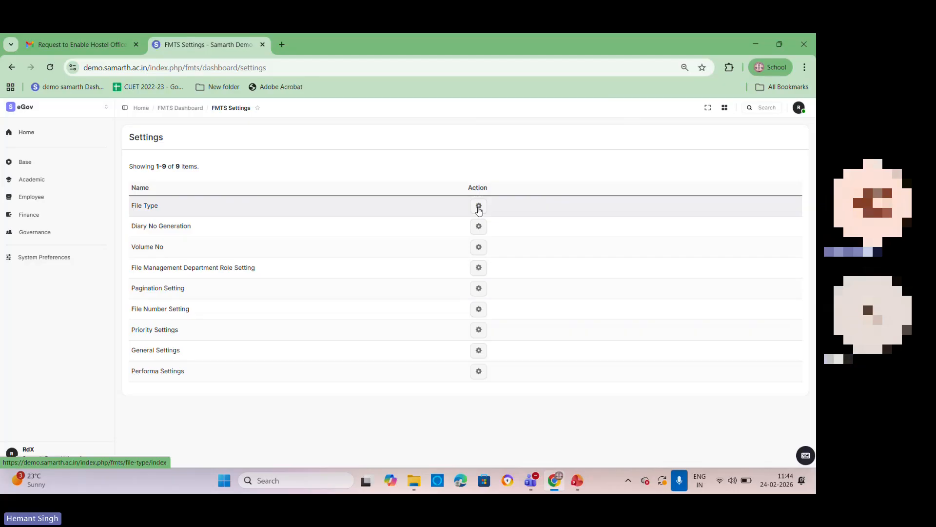
Step: Open the File Type settings and look through the list of existing file types
click(478, 209)
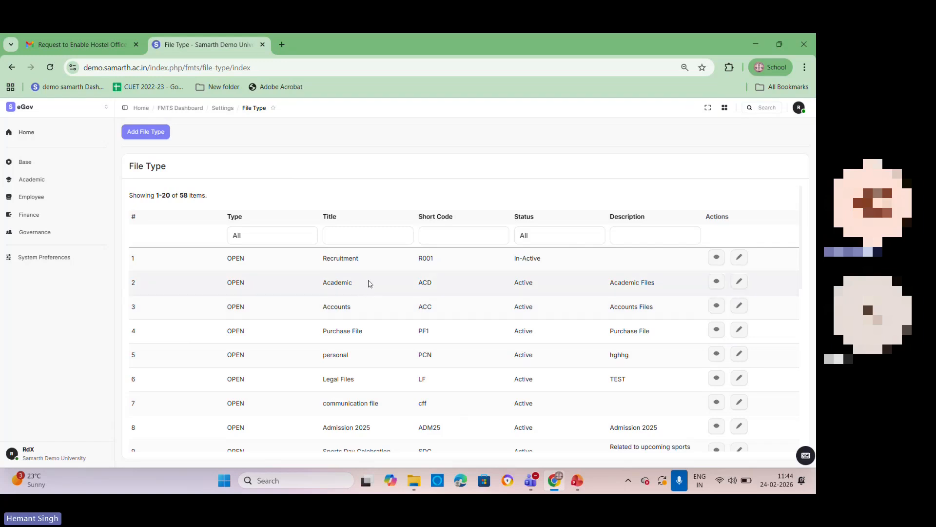
scroll(362, 311, down, 1)
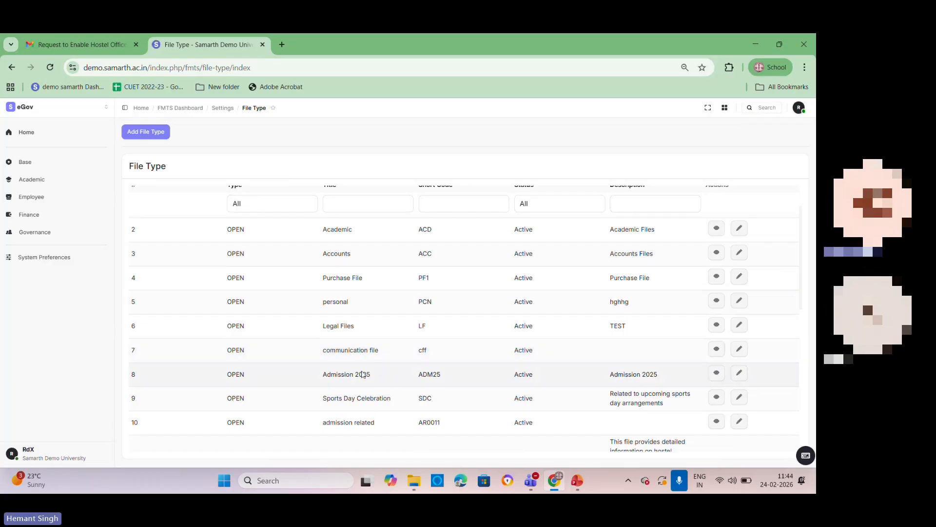
scroll(359, 385, up, 1)
Step: Start adding a new file type and try the CLOSED and OPEN types in its form
click(145, 132)
click(337, 181)
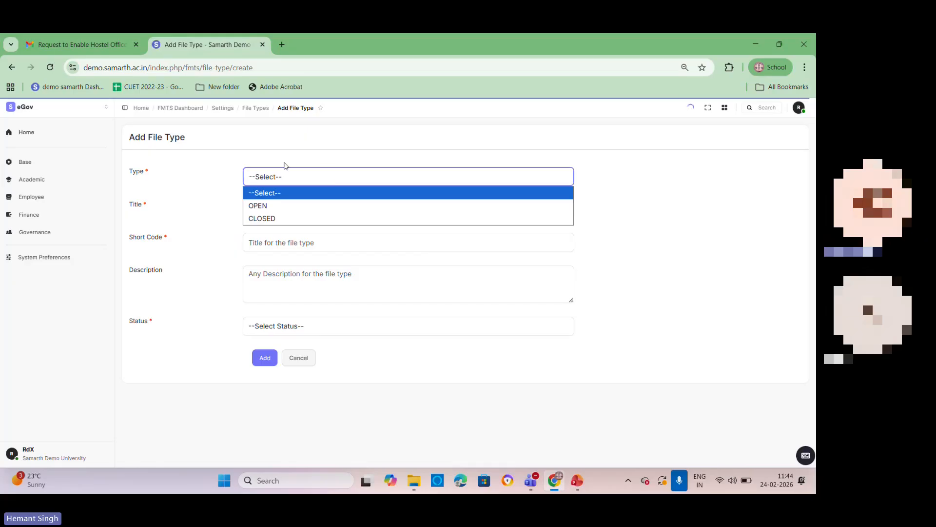
click(268, 219)
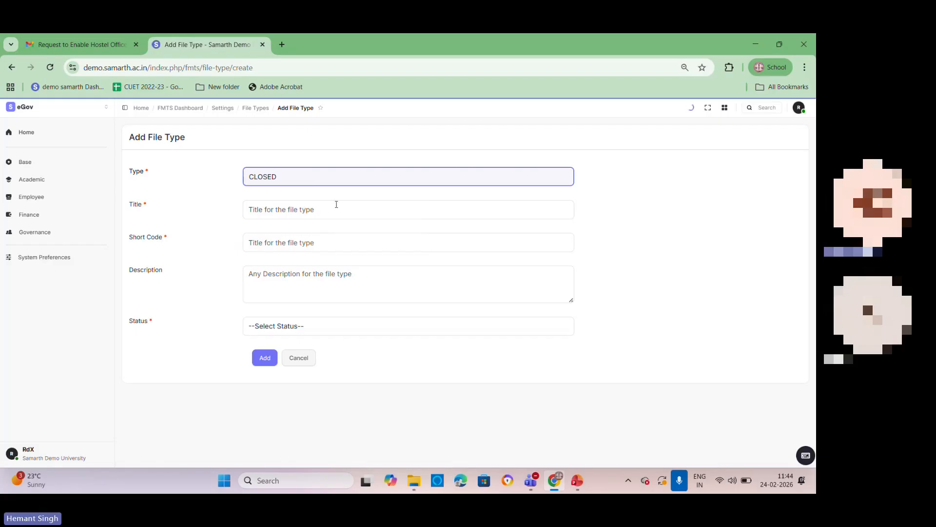
click(326, 180)
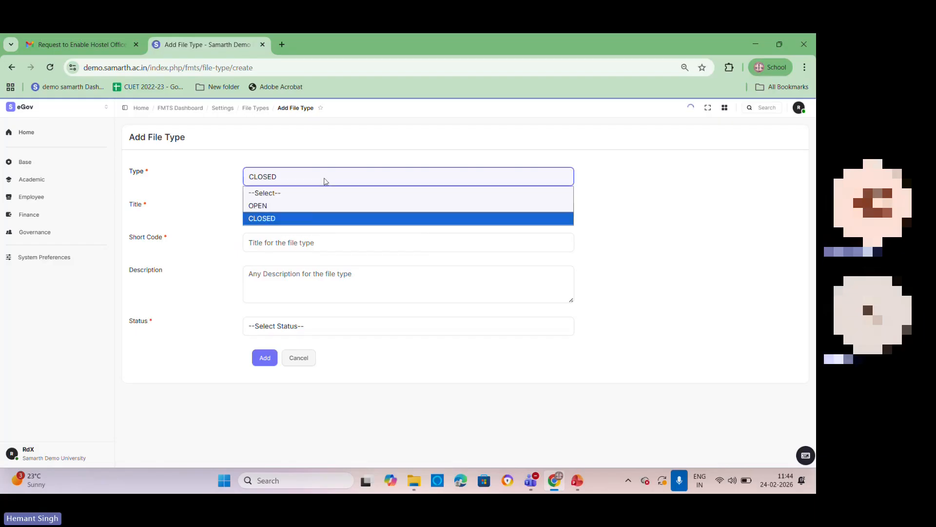
click(310, 204)
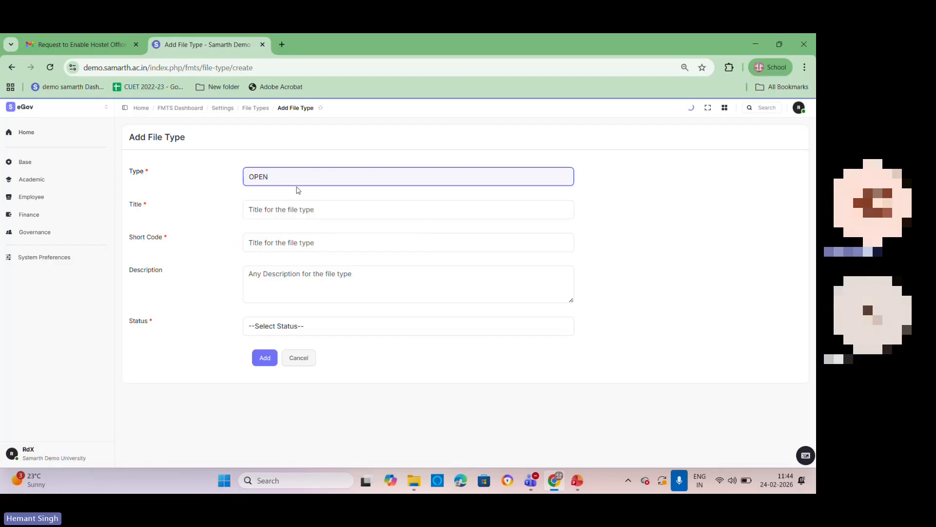
Step: Examine the Title, Short Code, Description and Status fields of the new file type form, and return to the file type list without saving
click(355, 209)
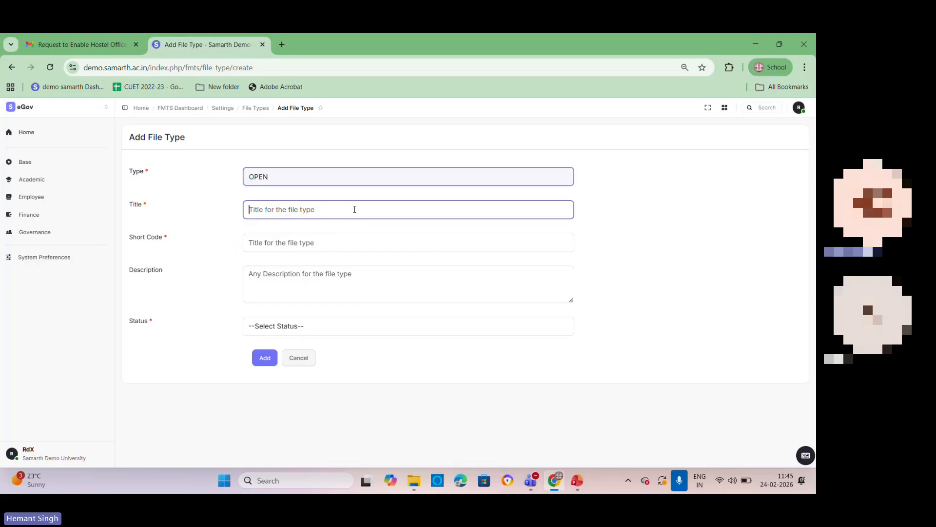
click(327, 240)
click(295, 209)
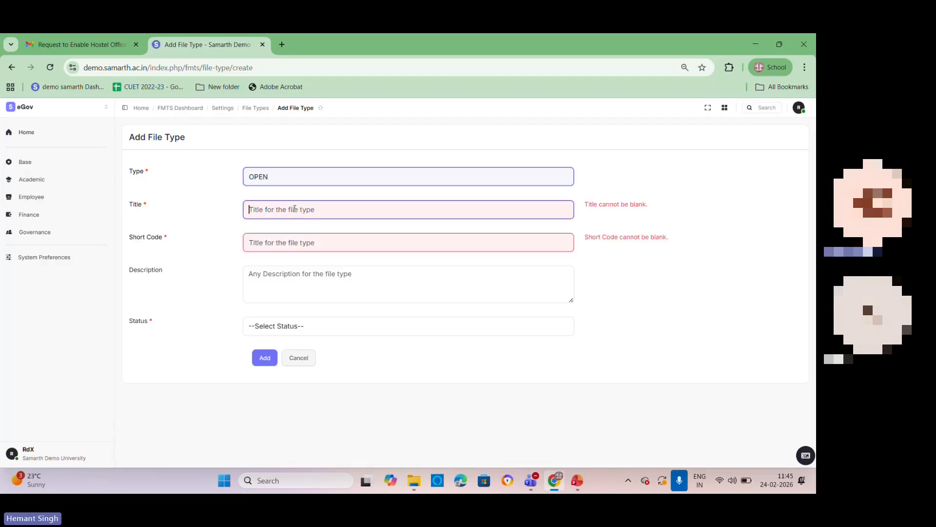
click(291, 243)
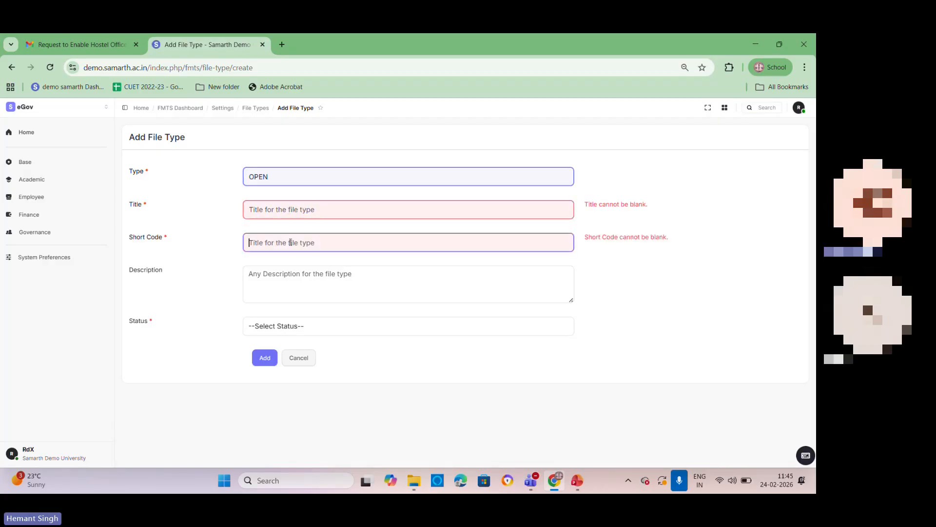
click(283, 274)
click(303, 327)
click(304, 329)
click(12, 66)
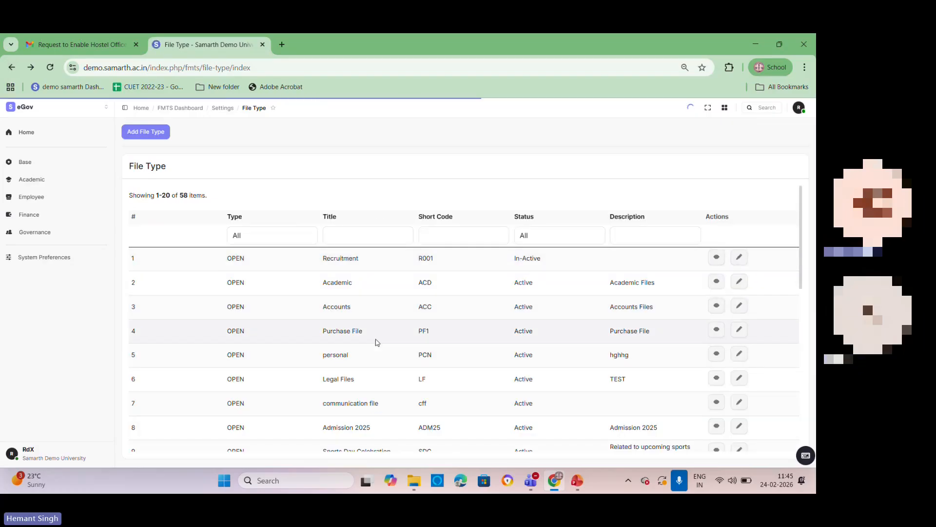
scroll(377, 342, down, 5)
scroll(377, 341, up, 5)
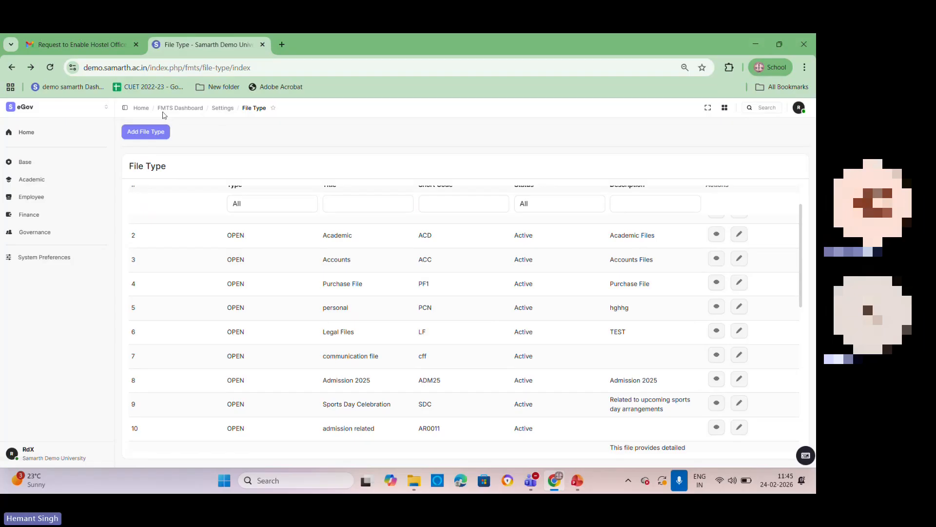
Step: Open the Diary No Generation settings and try to change the diary number automation status
click(222, 110)
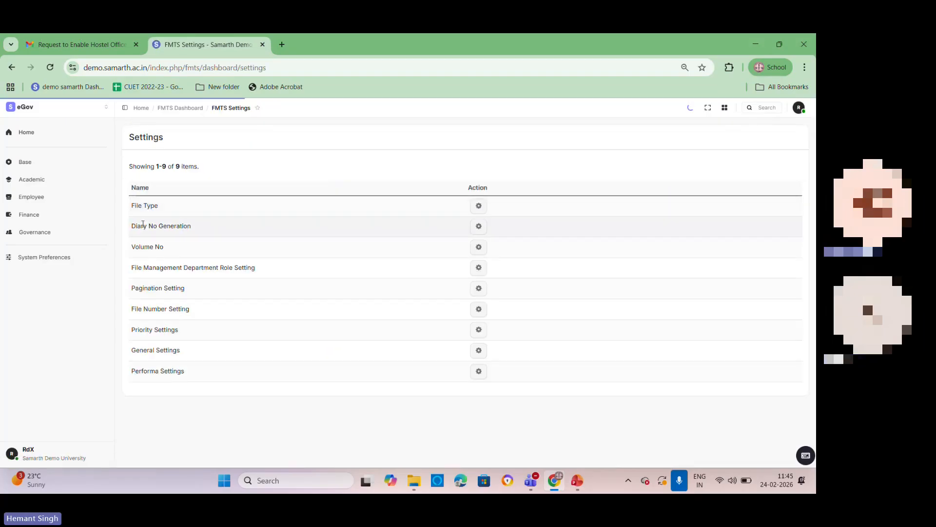
drag(141, 226, 226, 229)
click(479, 225)
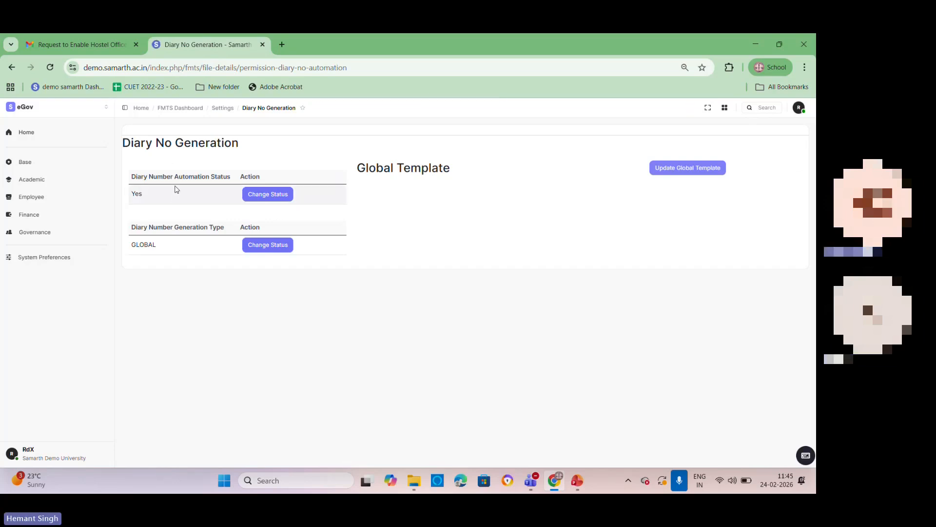
click(259, 195)
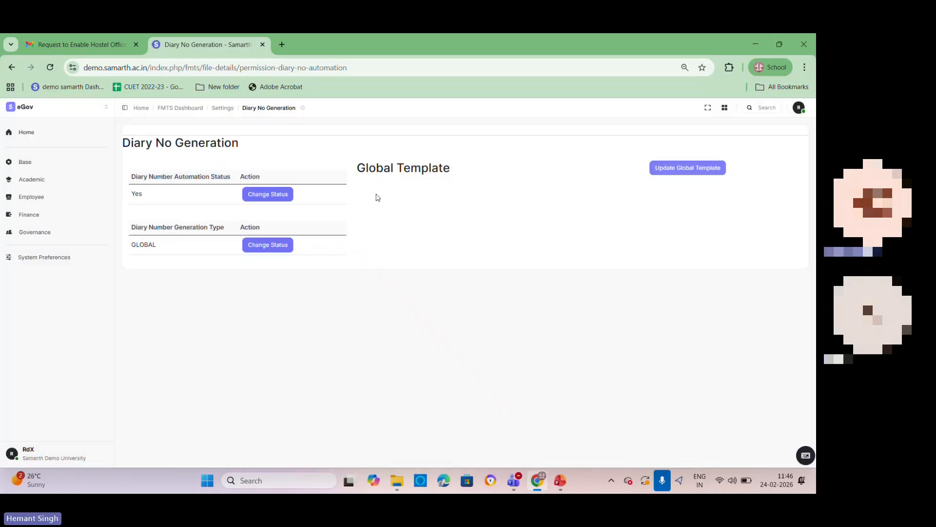
click(261, 195)
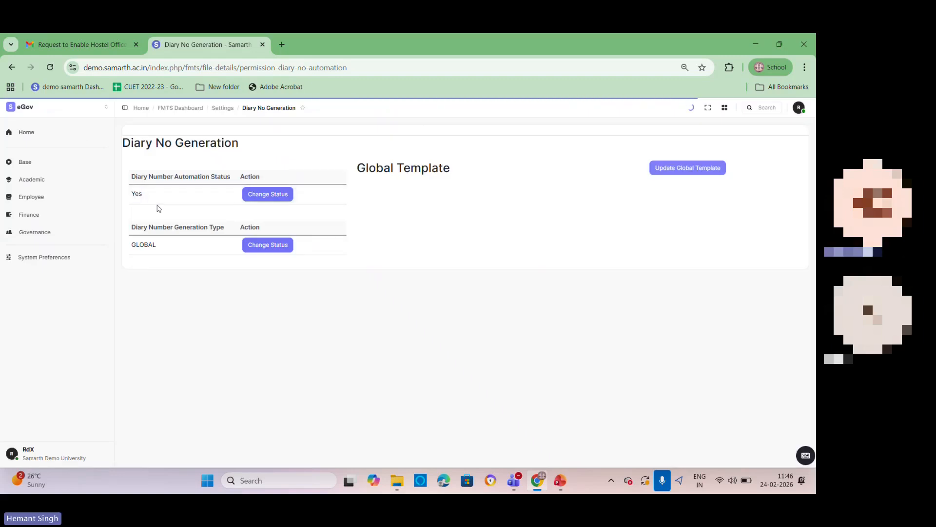
Step: Try to open the global template for updating and to change the diary number generation type
click(676, 168)
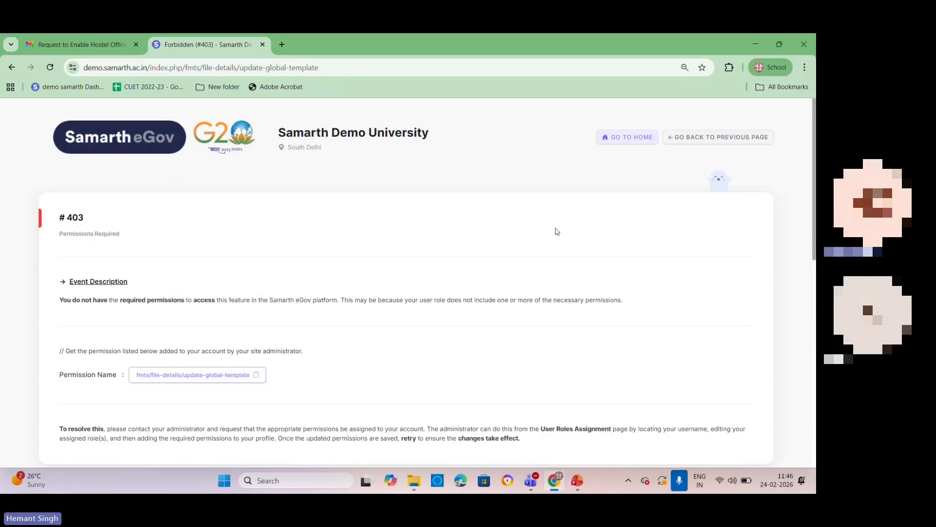
click(12, 67)
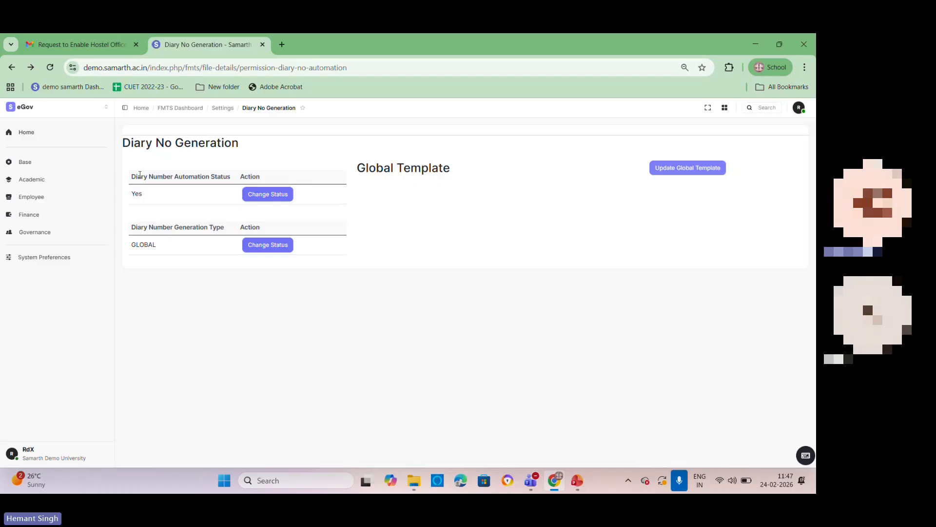
click(685, 173)
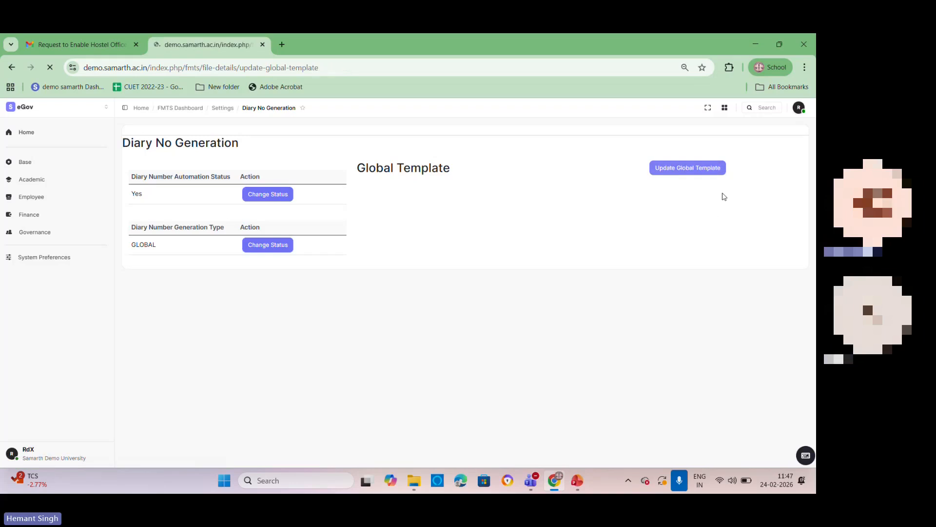
click(11, 69)
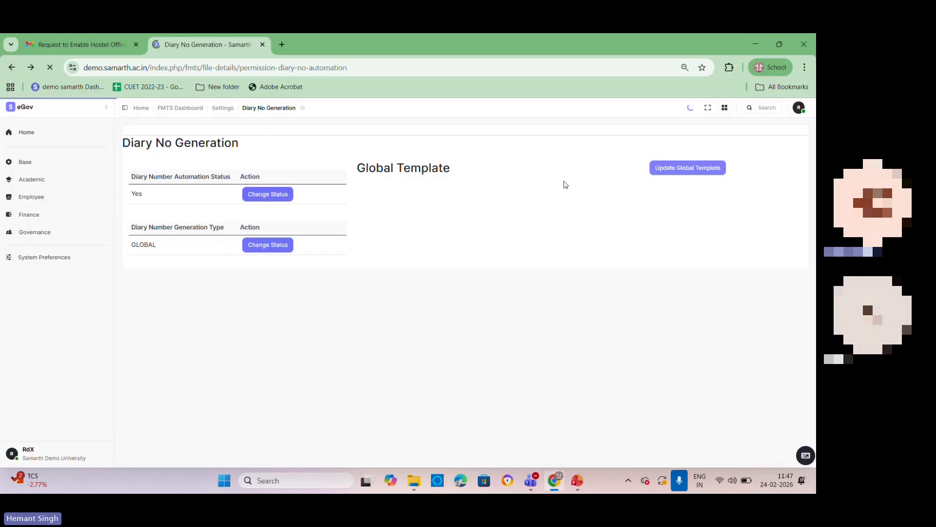
click(682, 174)
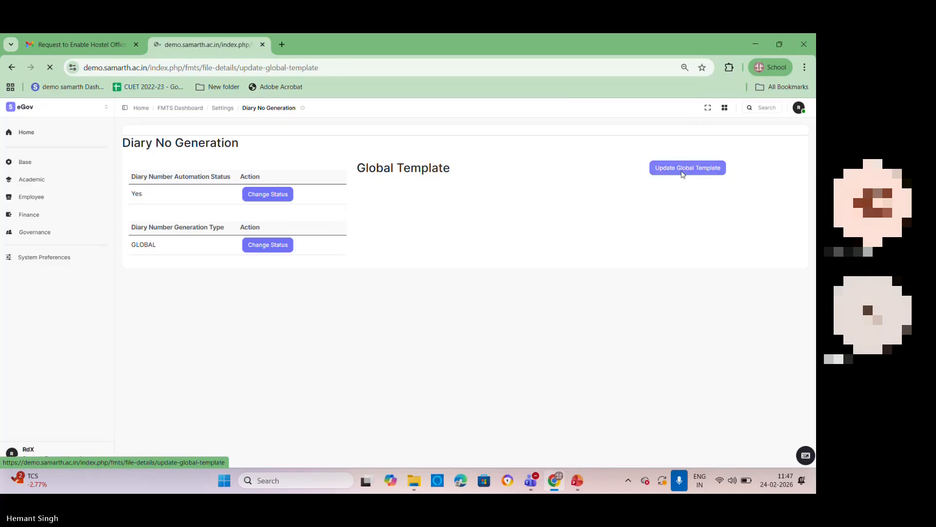
click(12, 68)
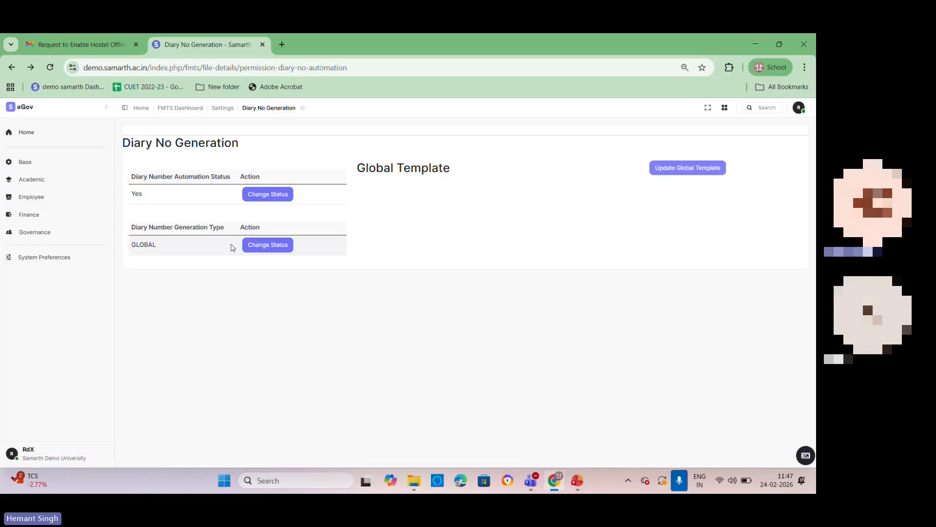
click(271, 250)
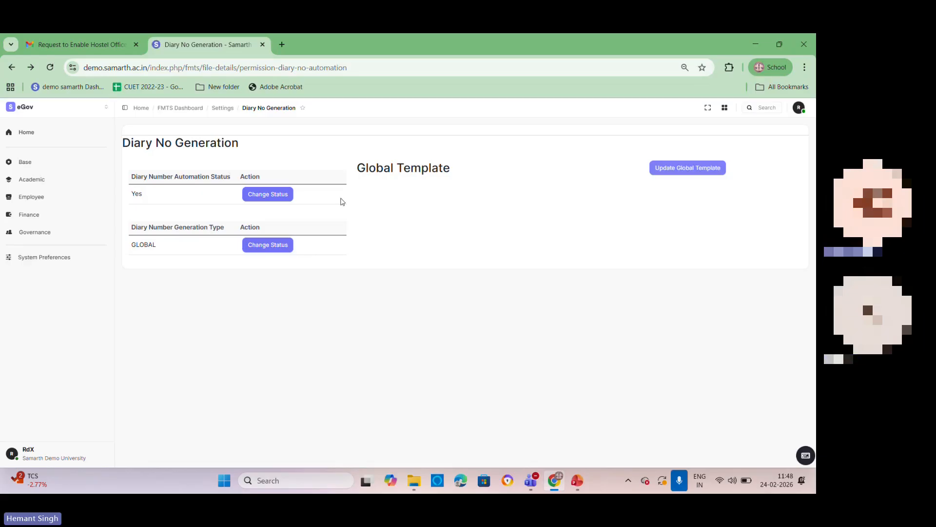
Step: Open the Volume No settings, examine both pages of volume numbers, and return to the FMTS settings list
click(223, 108)
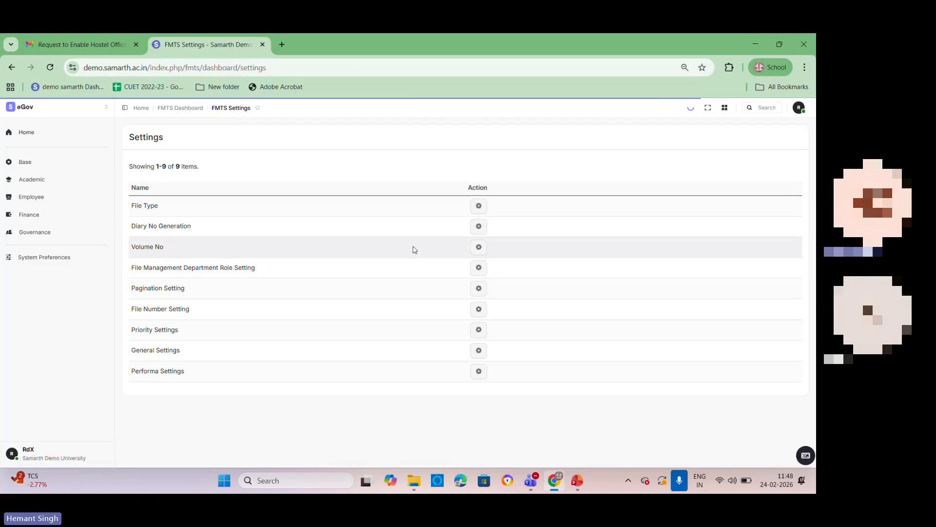
click(477, 249)
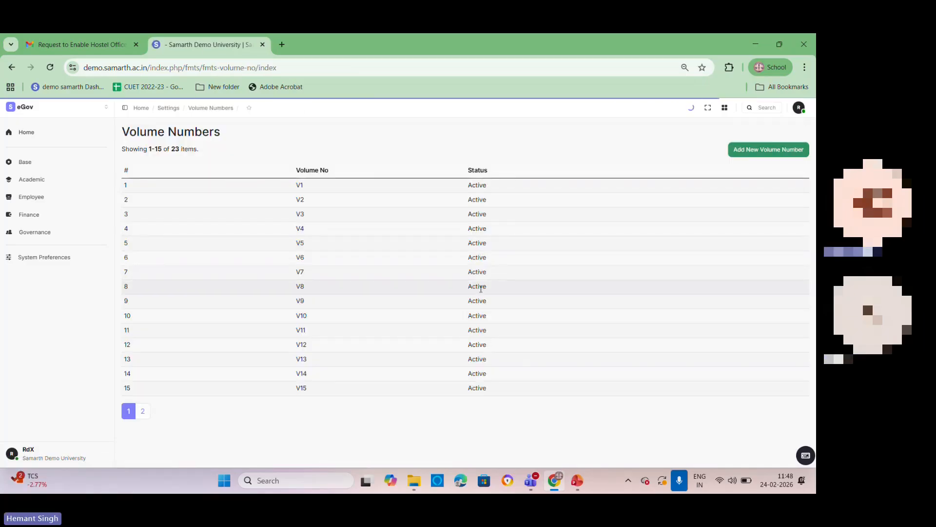
click(11, 68)
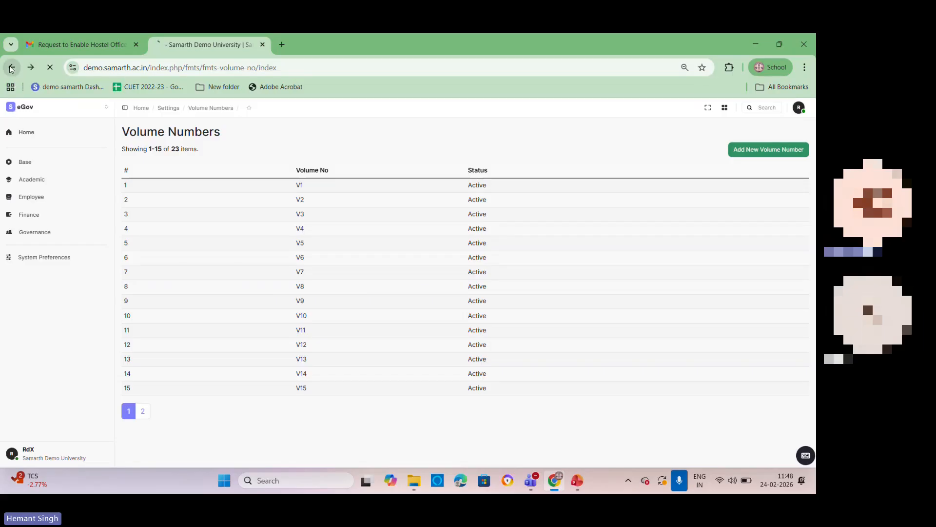
click(478, 248)
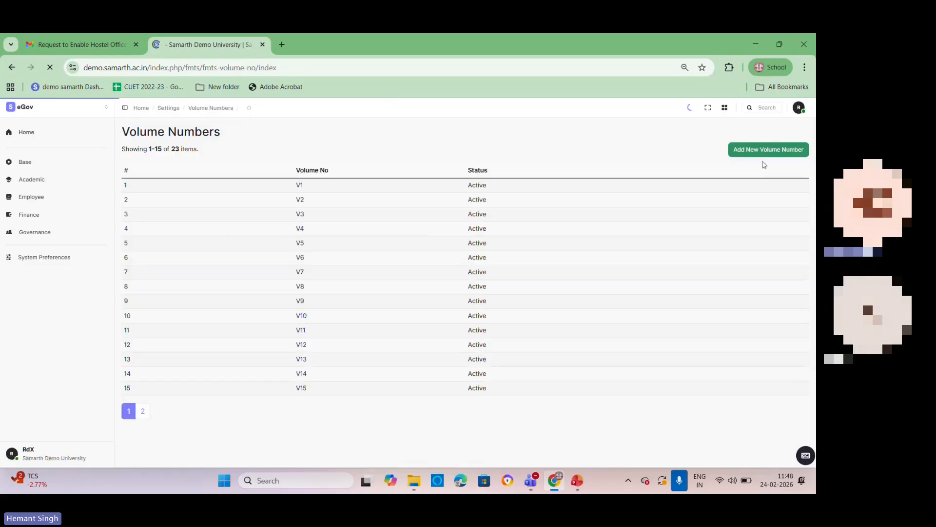
click(143, 410)
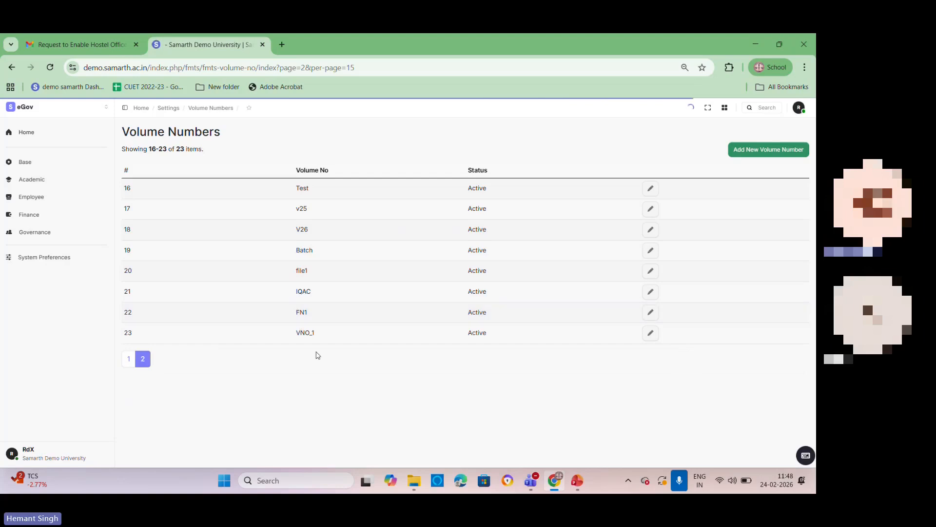
click(12, 67)
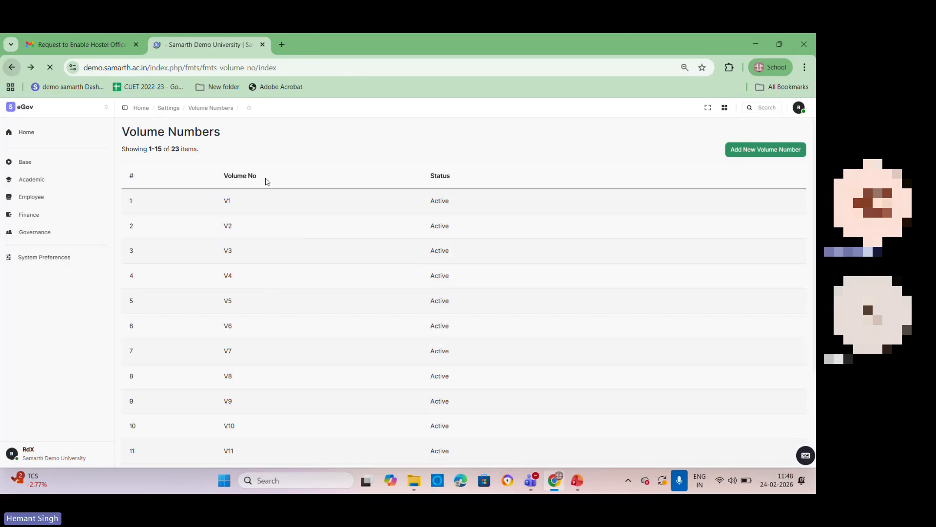
click(12, 68)
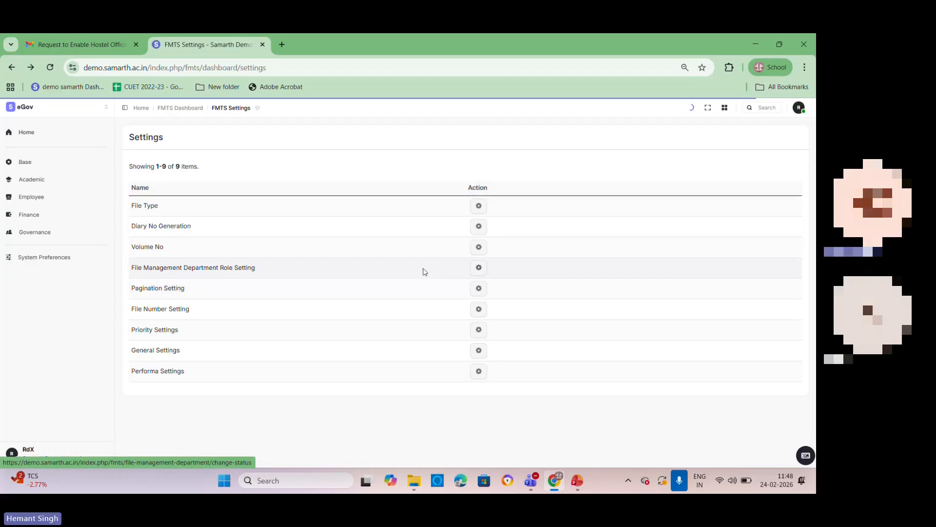
Step: Open the File Management Department Role Setting and save its status as Active
click(479, 268)
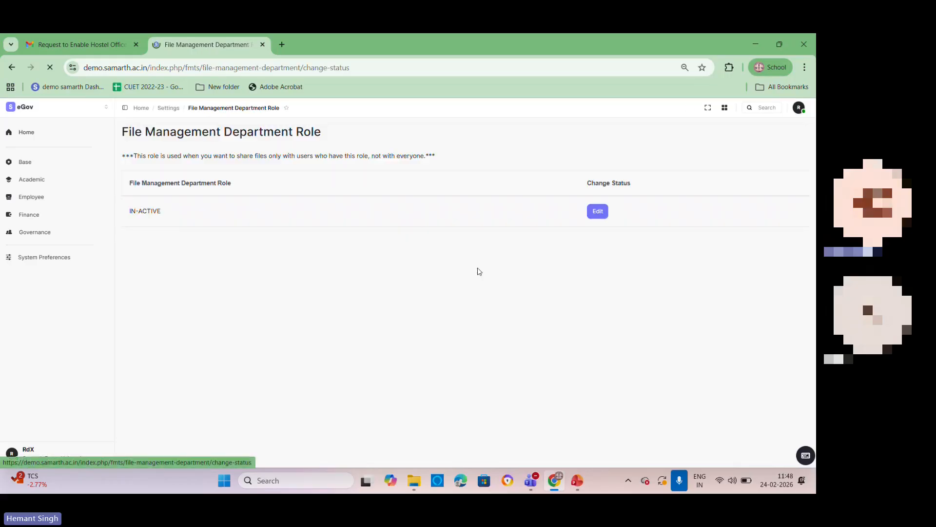
click(482, 196)
click(320, 148)
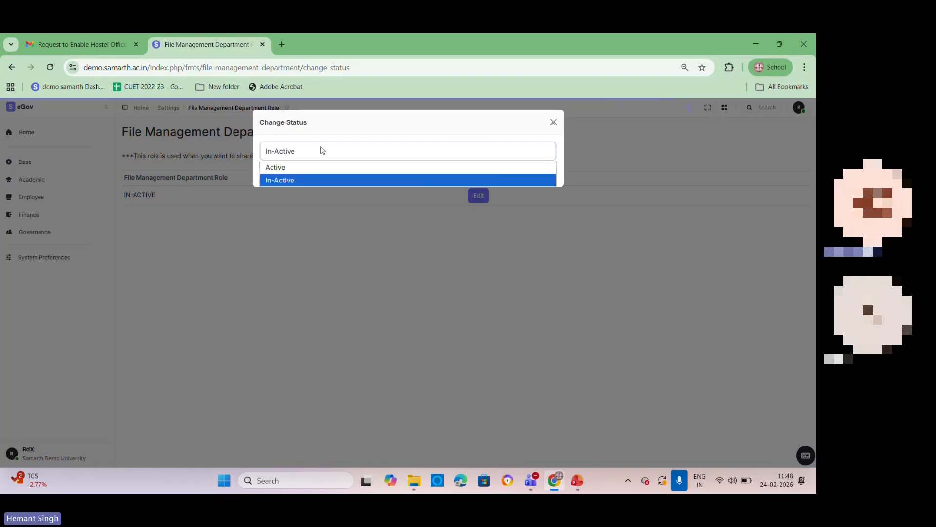
click(315, 167)
click(273, 173)
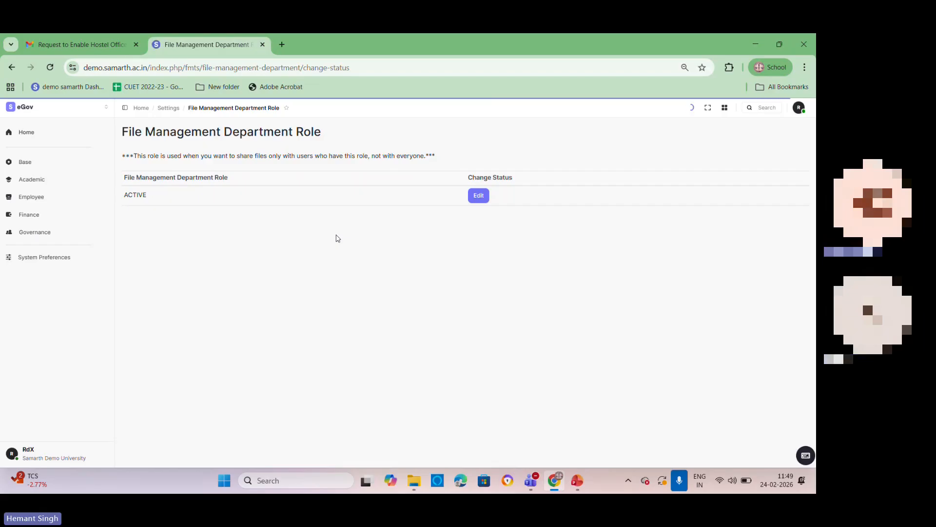
Step: Change the File Management Department Role status to In-Active and save it
click(479, 196)
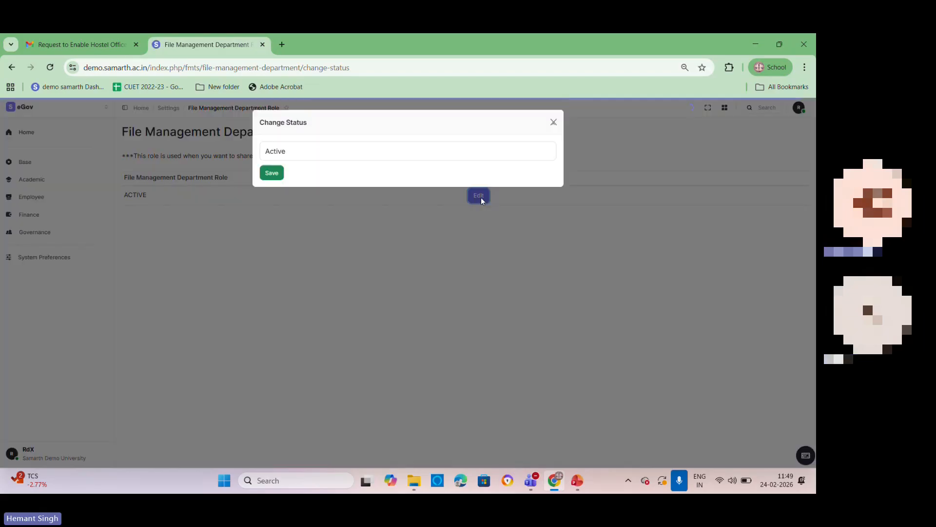
click(348, 155)
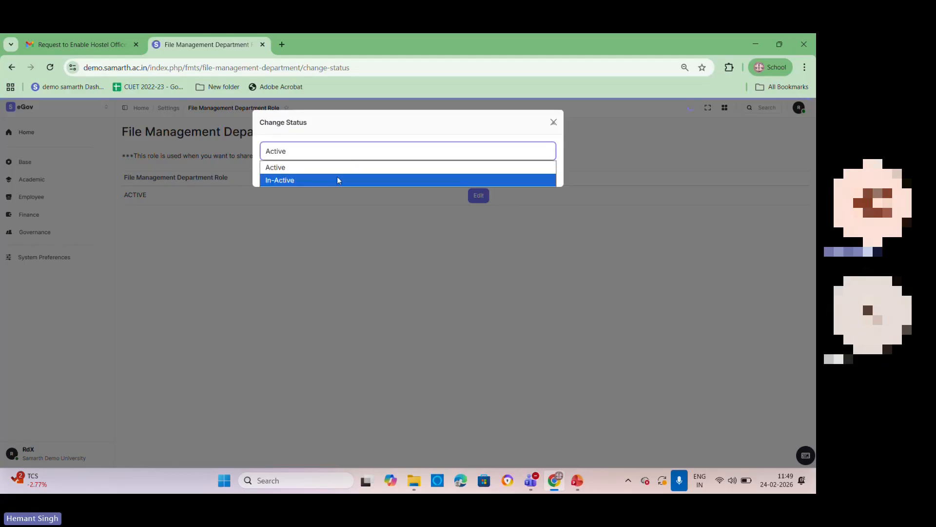
click(338, 180)
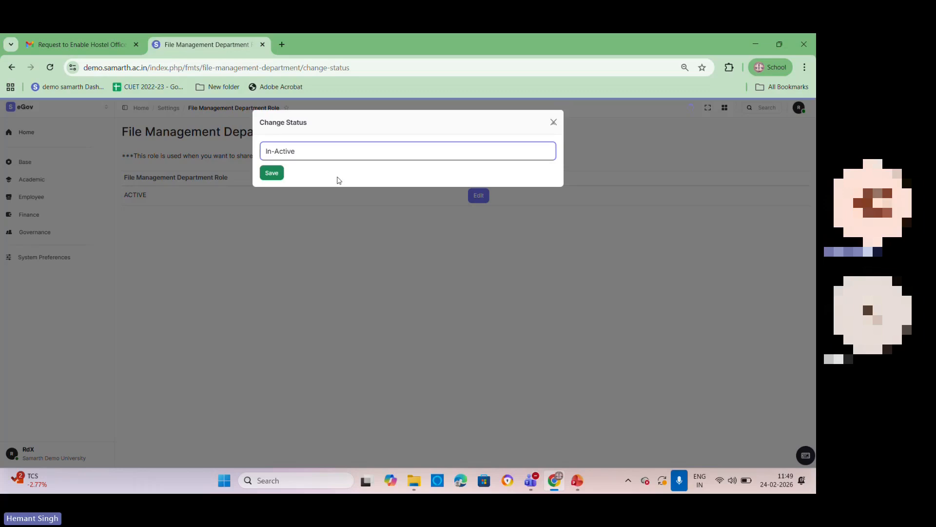
click(273, 174)
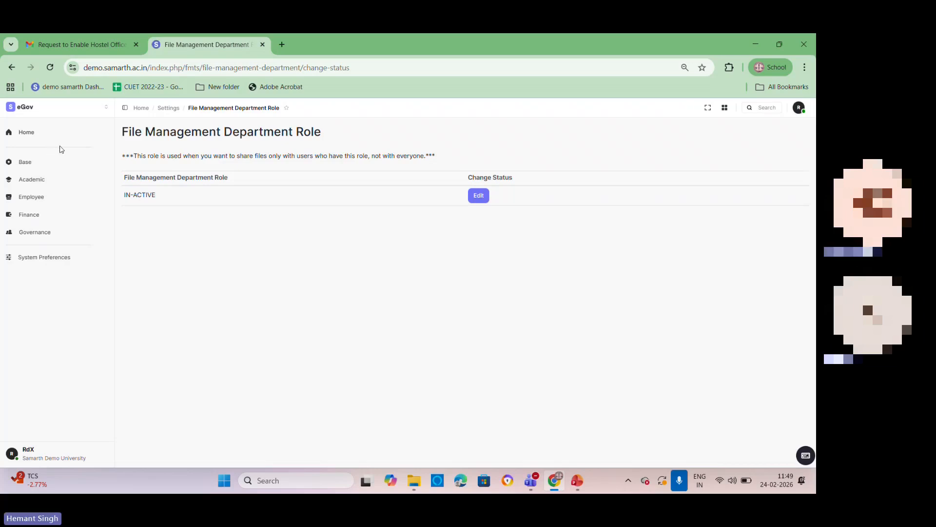
Step: Open role assignment for the first listed user in User Management and search the available roles for "file"
click(50, 115)
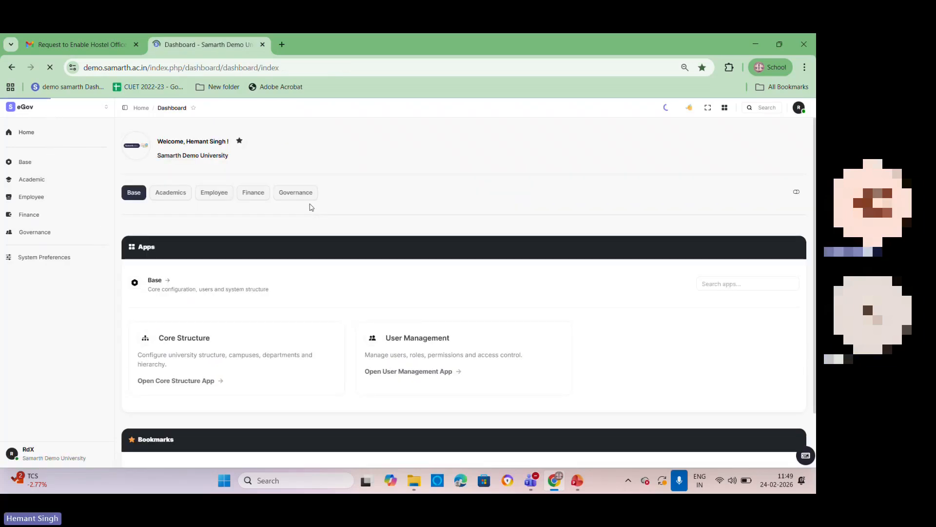
click(27, 161)
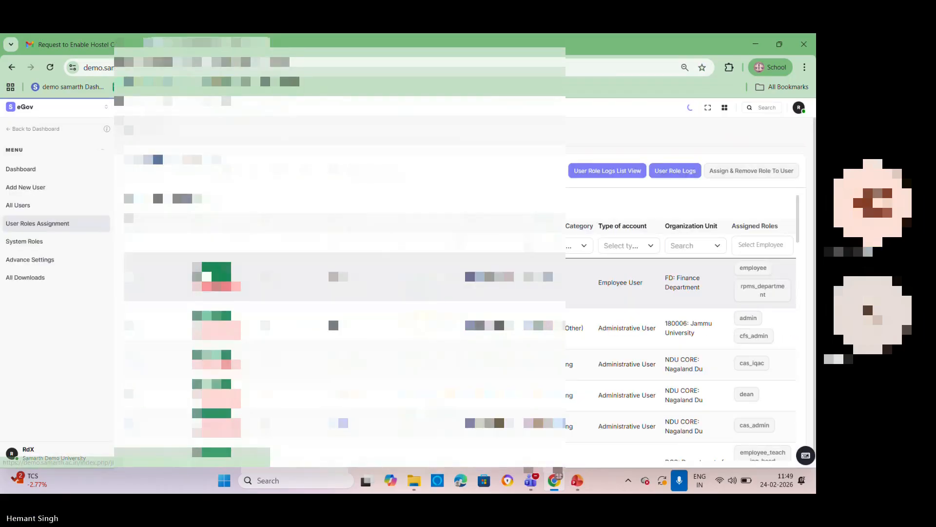
click(208, 275)
click(637, 197)
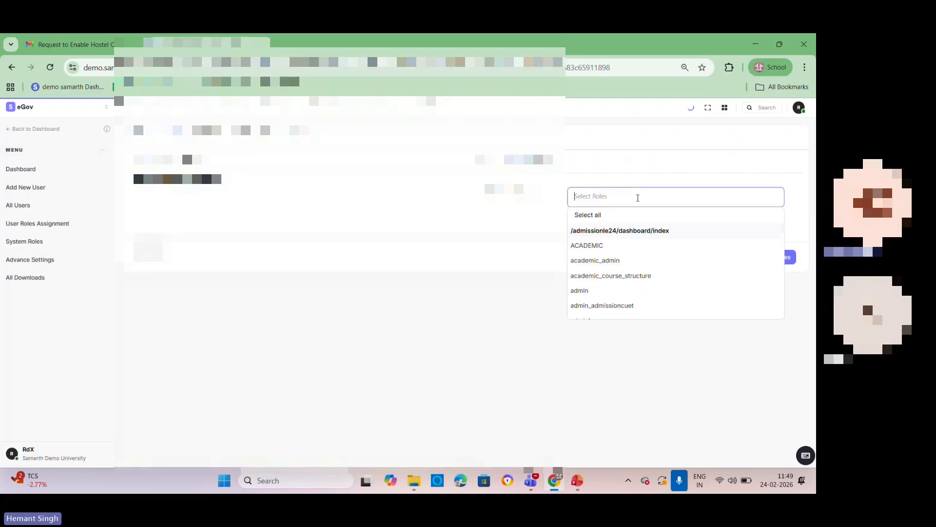
text(file)
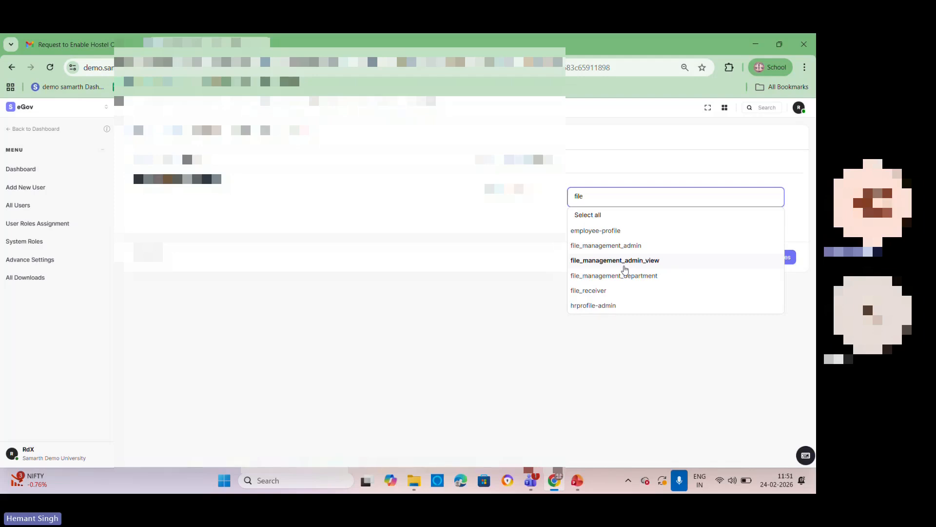
click(450, 315)
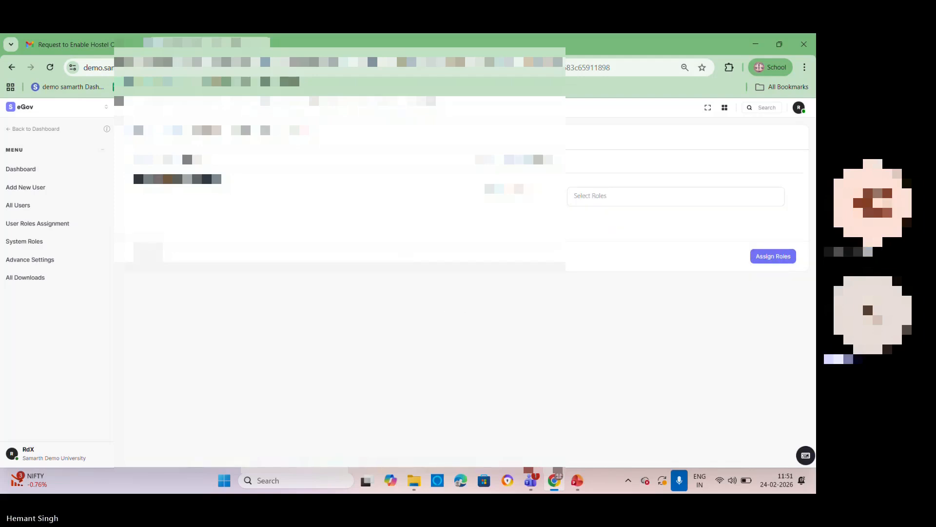
Step: Reopen the File Management & Tracking settings, check the File Management Department Role Setting, and return to the settings list
click(21, 109)
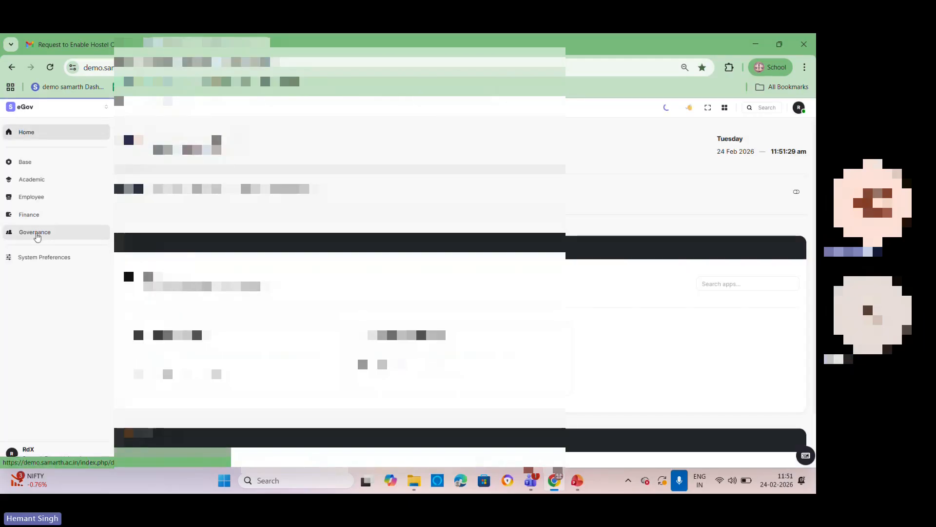
click(39, 232)
click(659, 218)
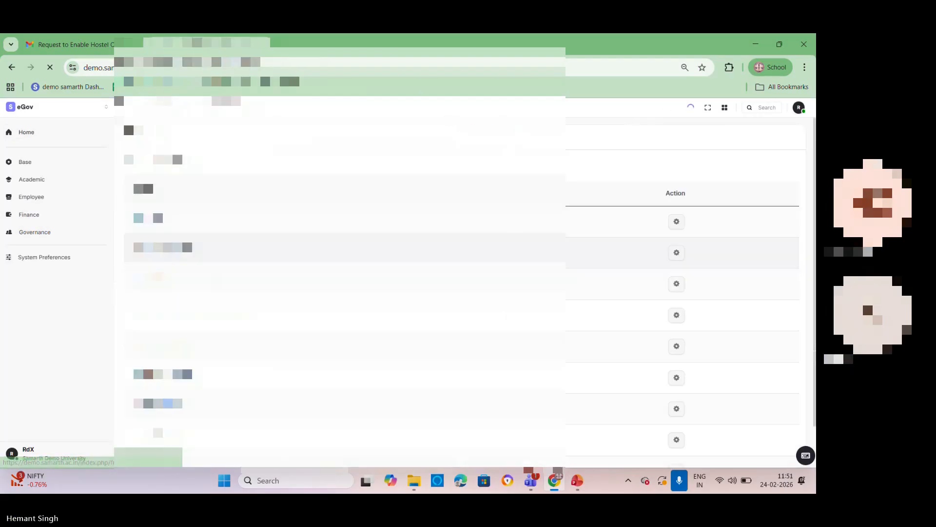
drag(156, 267, 417, 265)
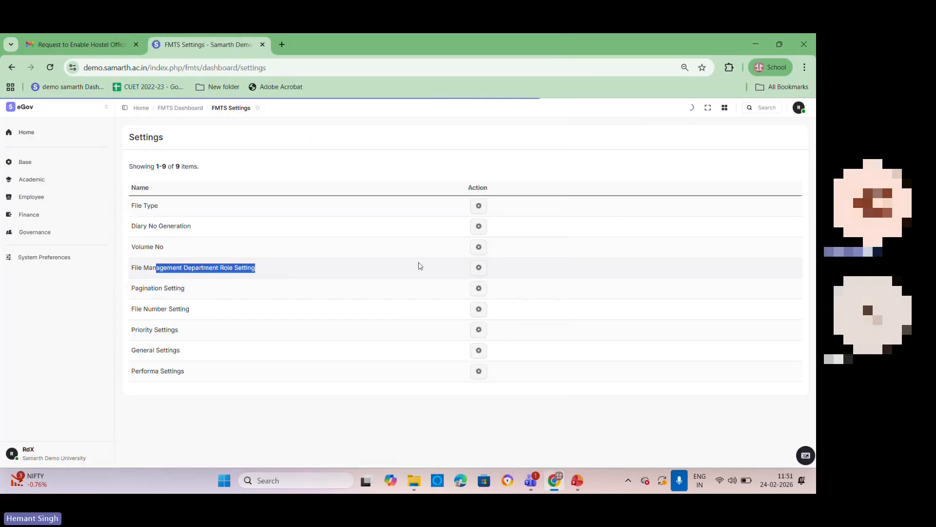
click(478, 268)
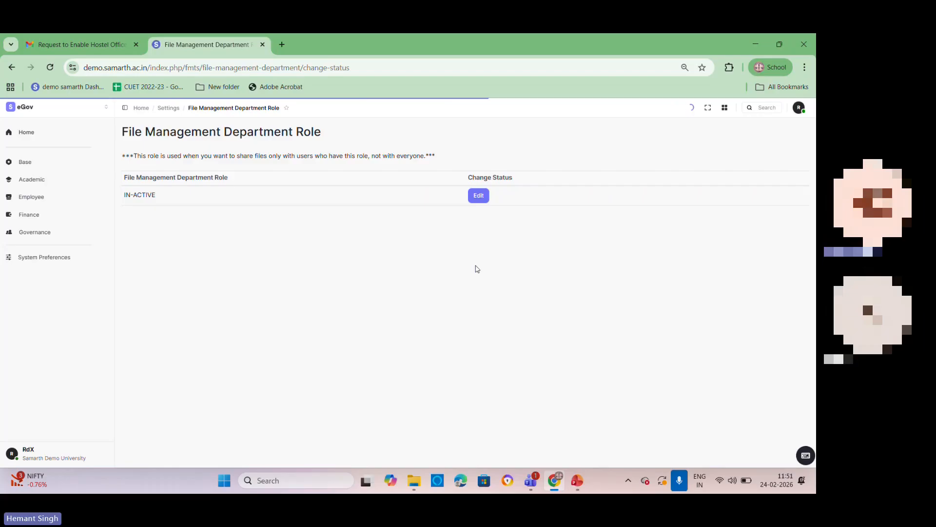
click(12, 67)
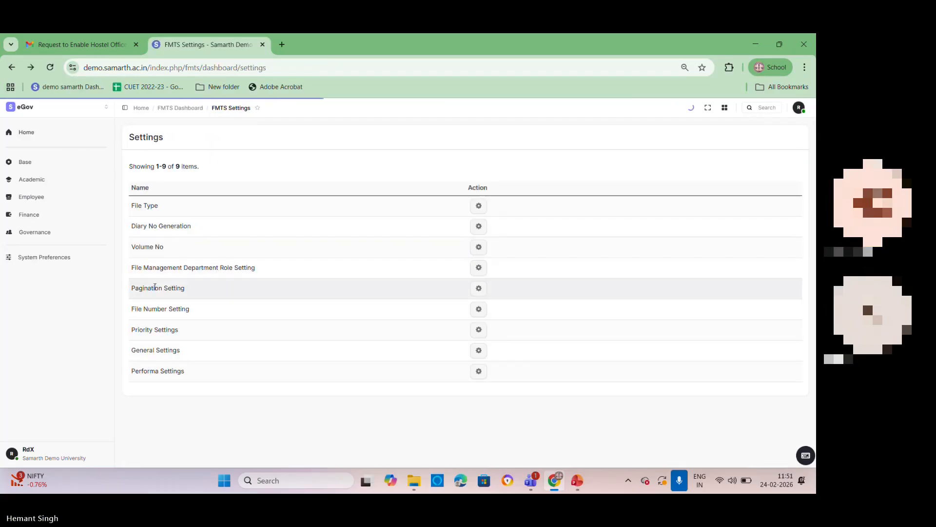
Step: Open the Pagination Setting, view its edit form without changing the value, and return to the FMTS settings list
drag(138, 290, 431, 292)
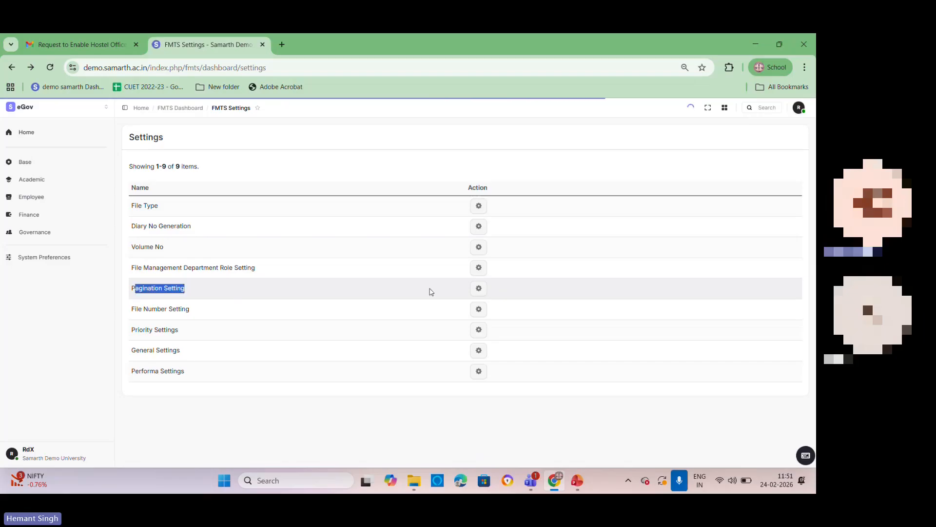
click(475, 289)
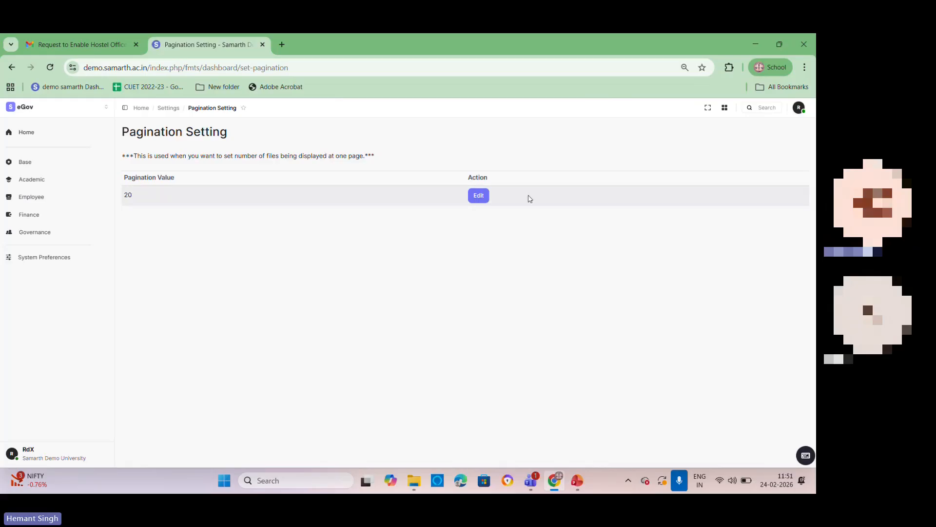
click(483, 198)
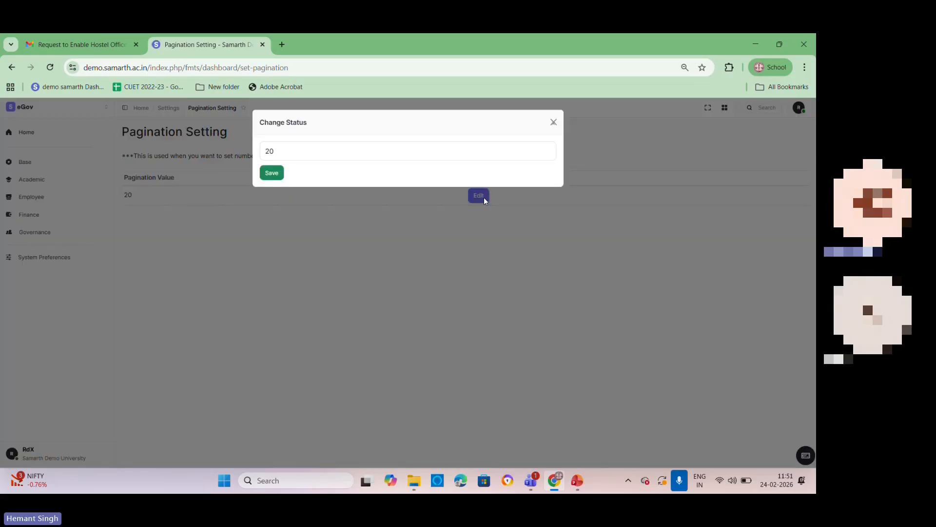
click(553, 122)
click(458, 246)
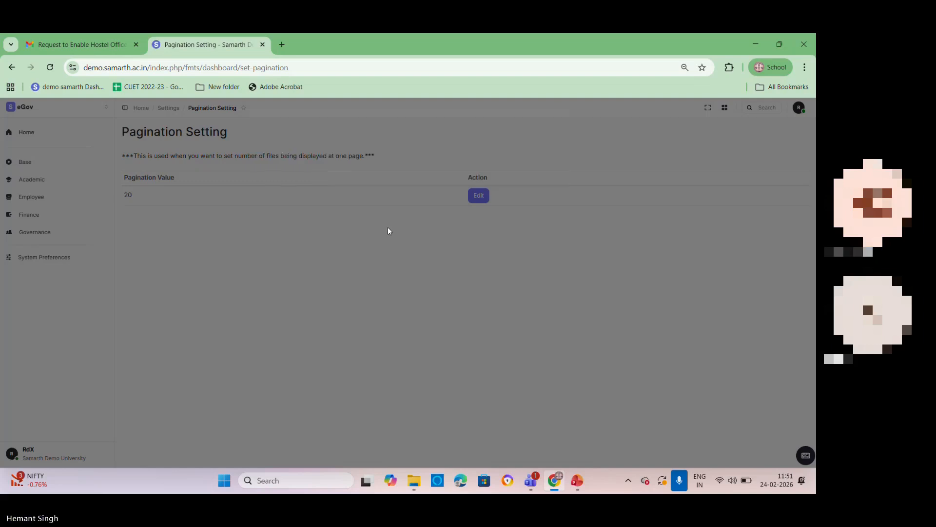
click(12, 68)
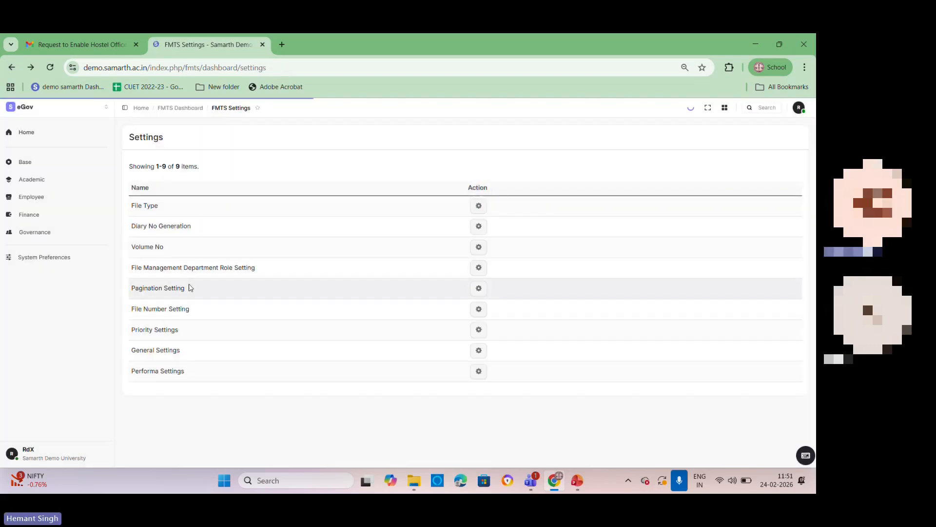
Step: Examine the File Number Setting's automatic and manual override options, then reopen the File Management & Tracking settings
drag(138, 308, 427, 310)
click(482, 311)
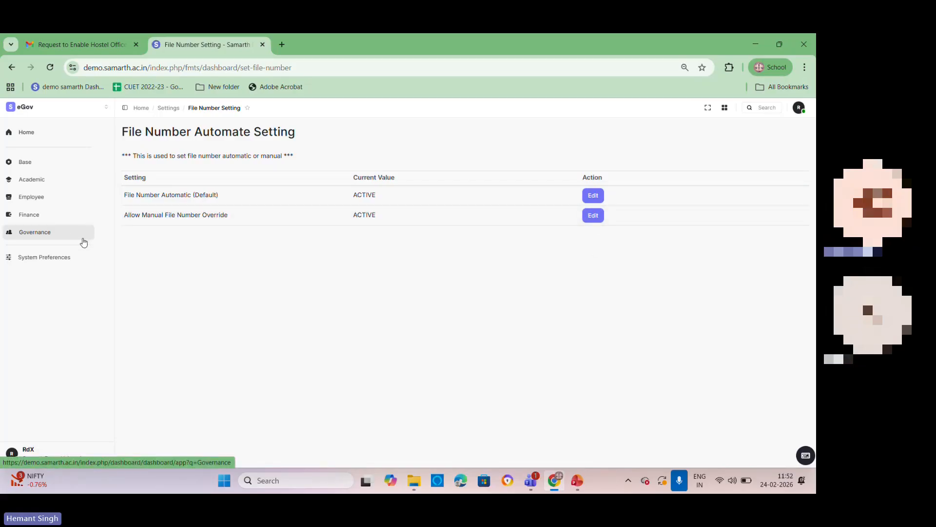
click(46, 236)
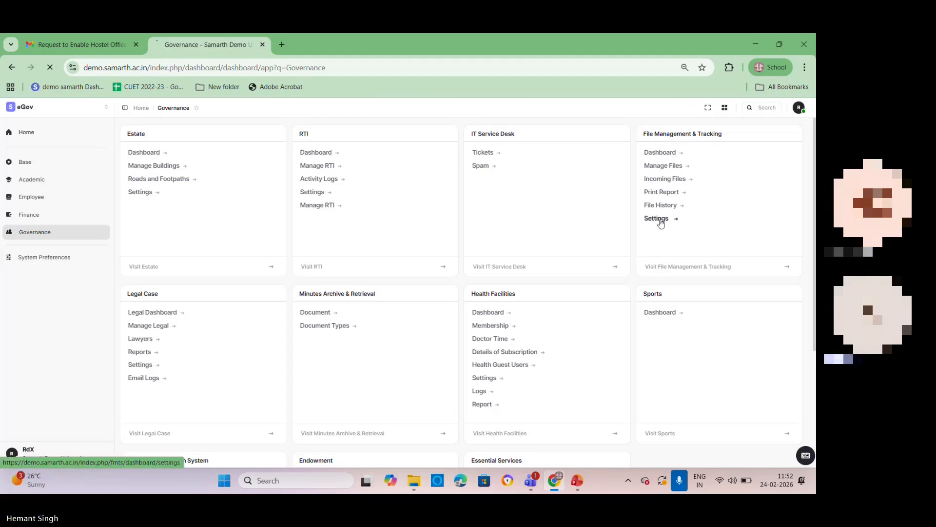
click(658, 218)
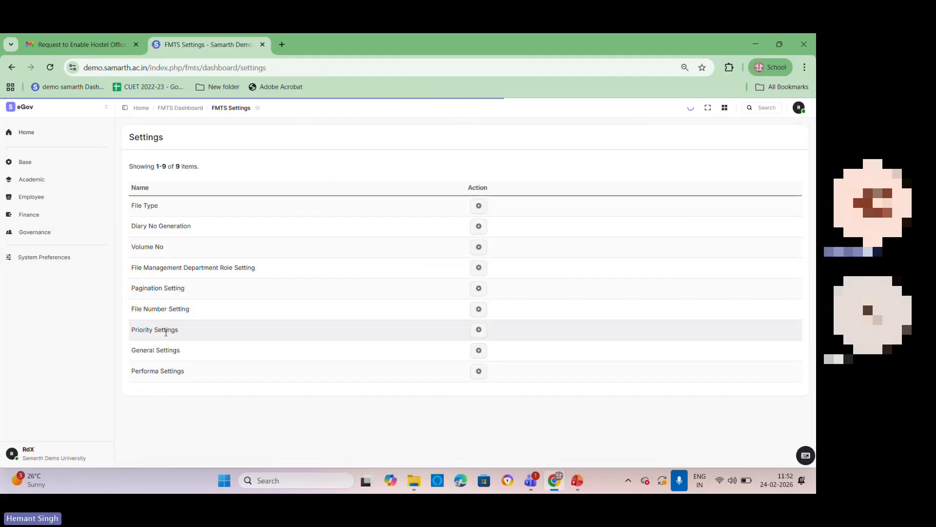
Step: Open Priority Settings, examine the file priorities and the blank Add File Priority form, and return to the FMTS settings list
drag(136, 329, 191, 334)
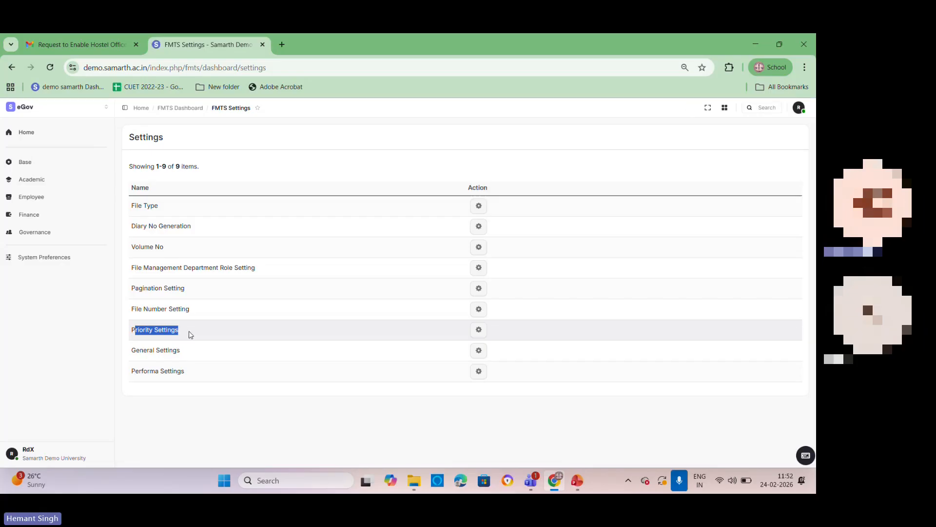
click(137, 332)
triple_click(138, 332)
click(477, 330)
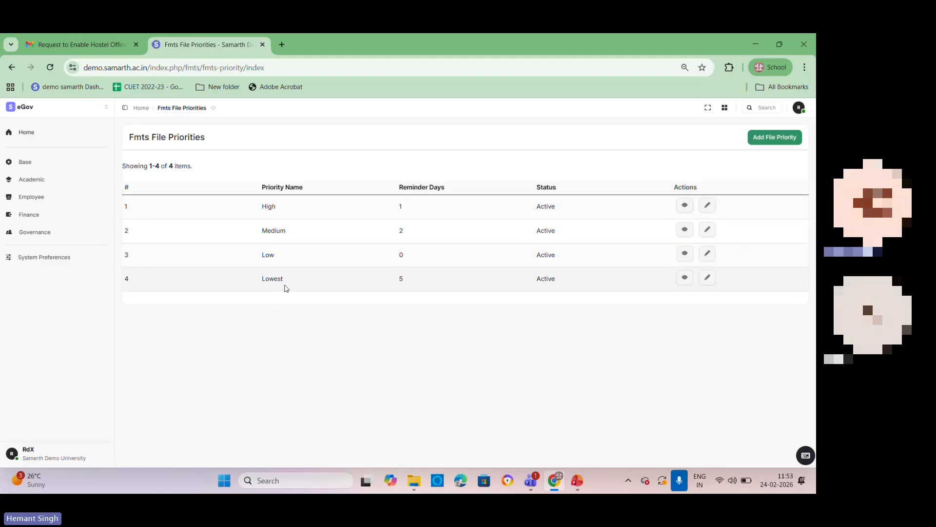
click(774, 138)
click(183, 224)
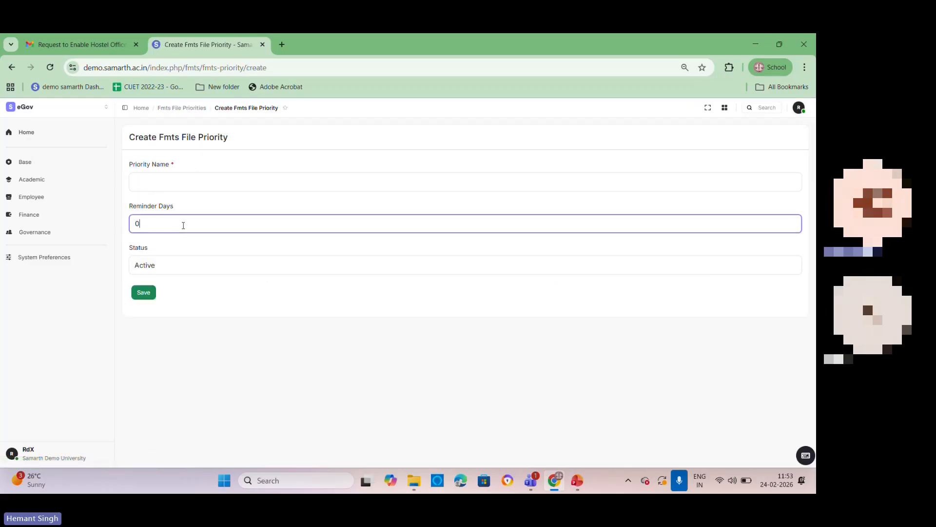
click(11, 67)
click(10, 68)
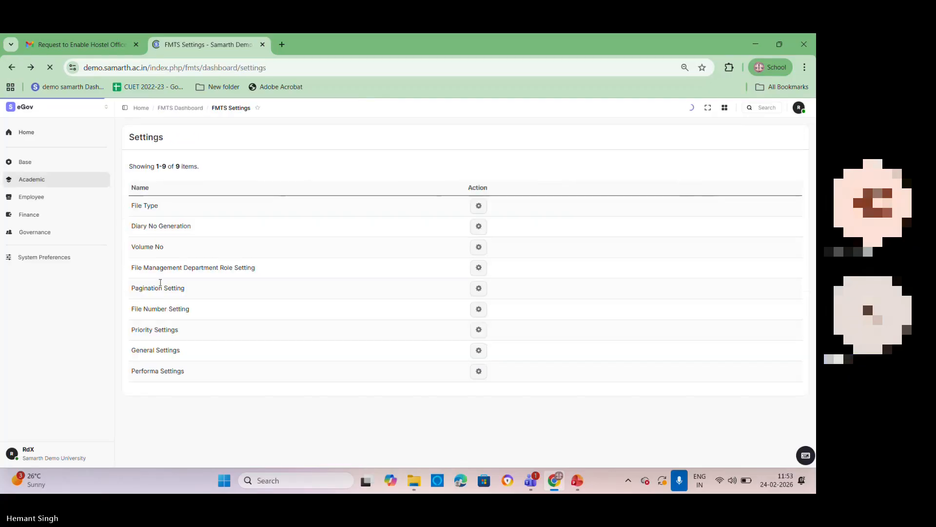
Step: Open General Settings, inspect the options for adding file parts and forwarding on physical receipt, and return to the settings list
drag(143, 350, 299, 356)
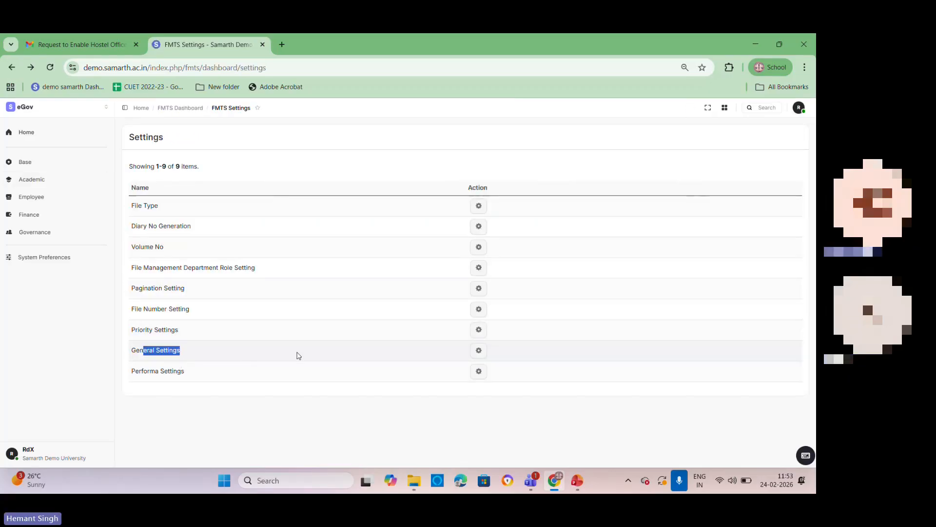
click(478, 351)
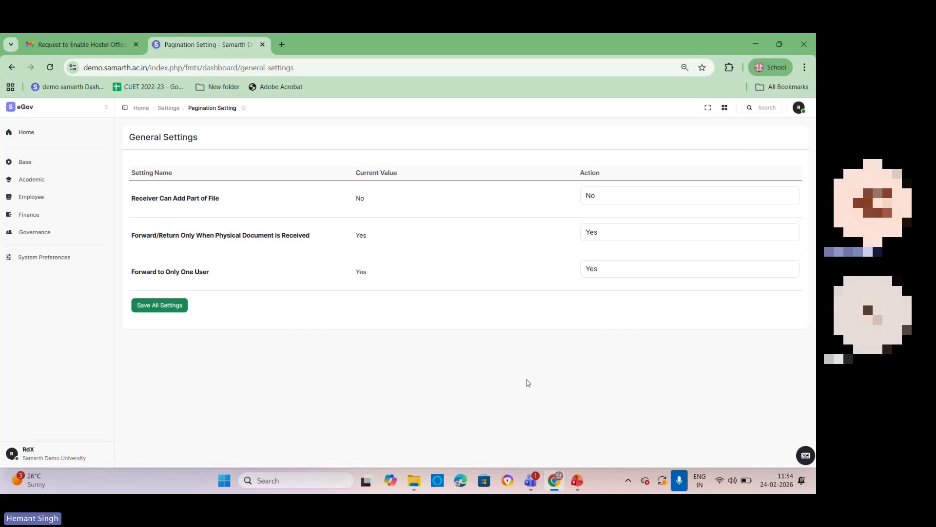
click(621, 194)
click(622, 195)
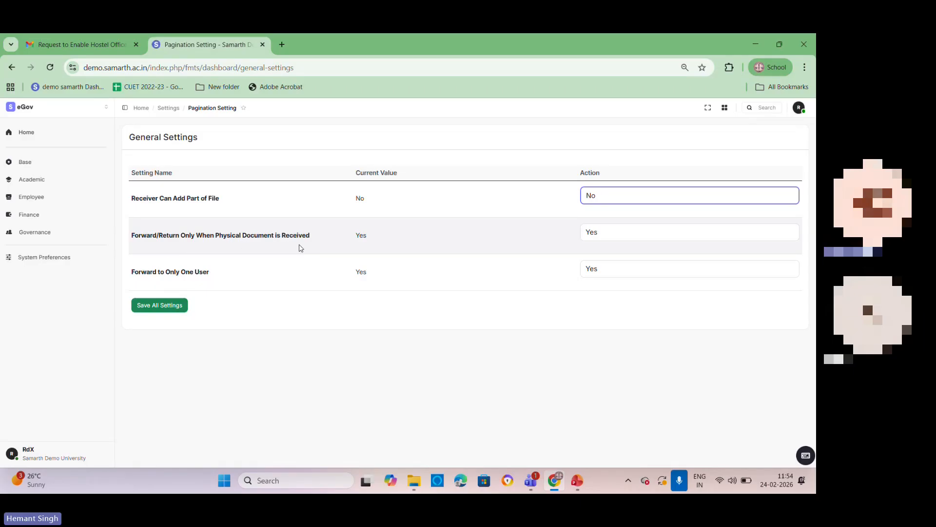
click(622, 234)
click(622, 235)
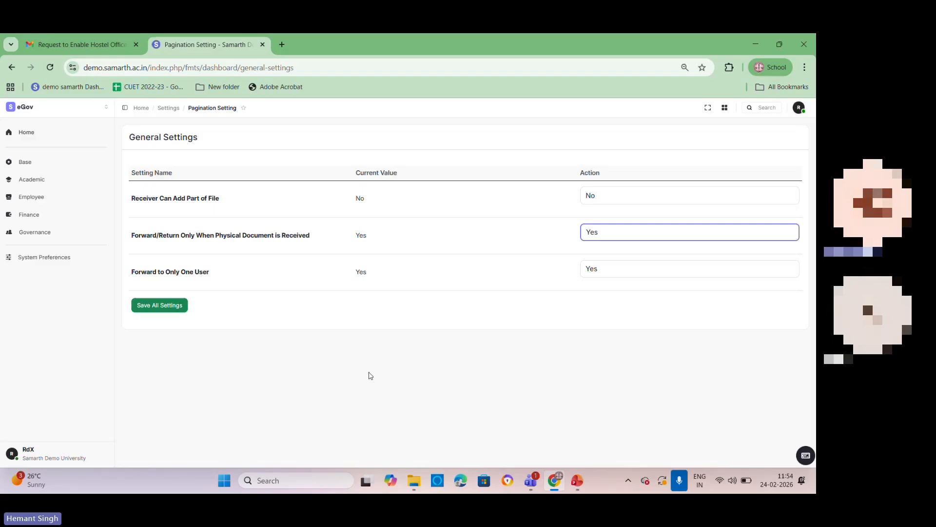
click(12, 66)
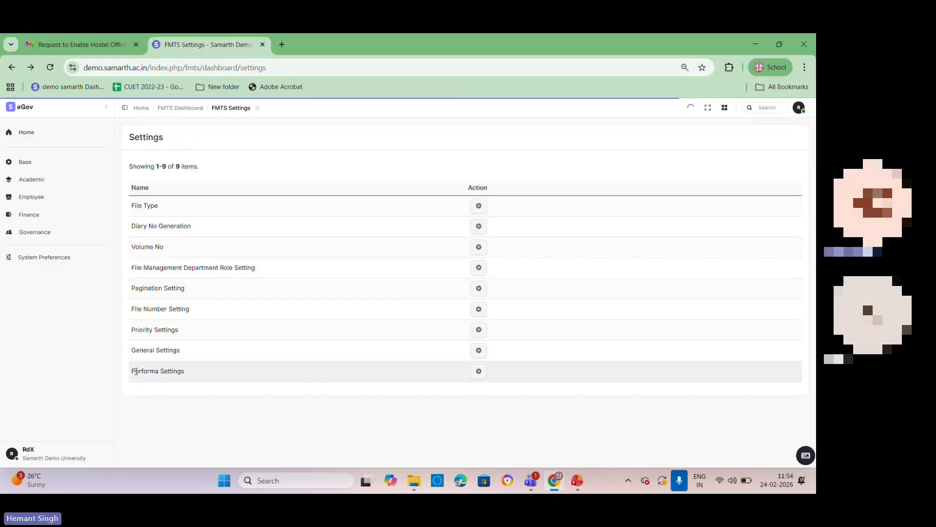
Step: Open Performa Settings to examine the file performas, then leave the FMTS settings for the Governance modules page
drag(137, 372, 421, 378)
click(484, 377)
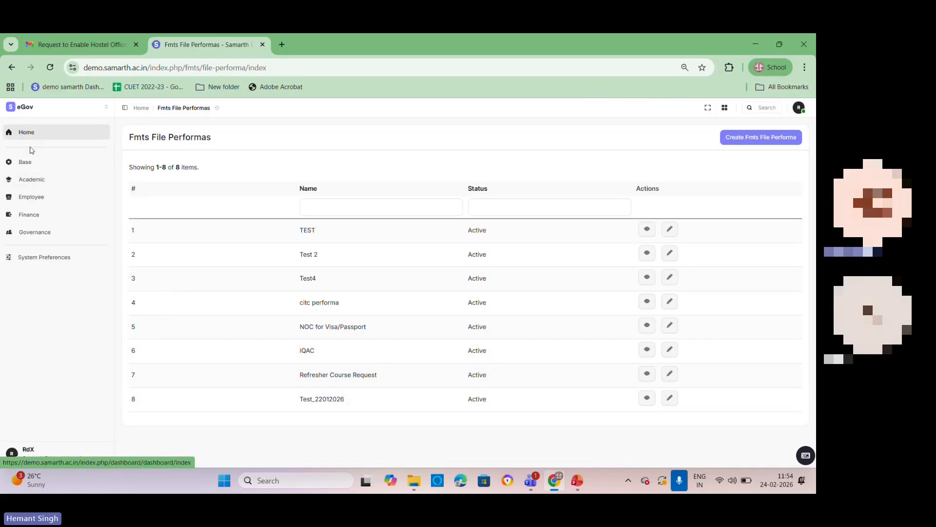
click(15, 72)
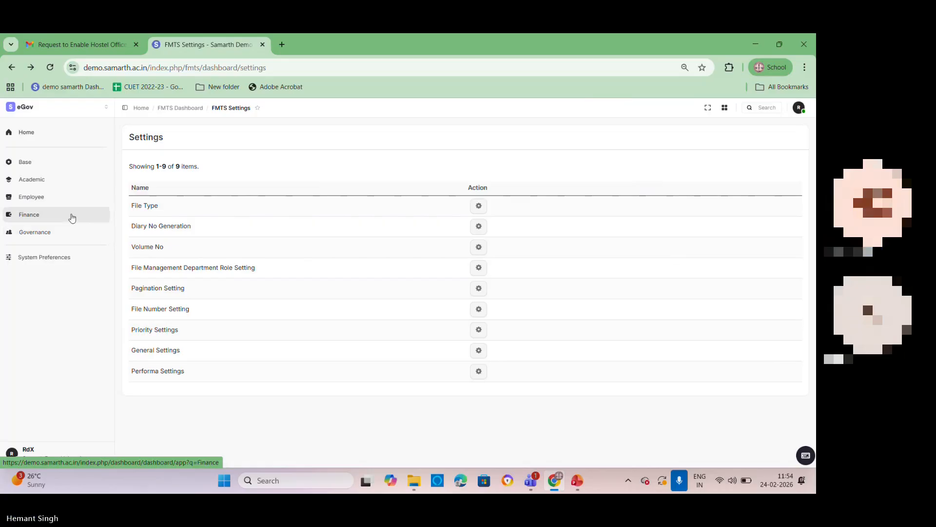
click(48, 234)
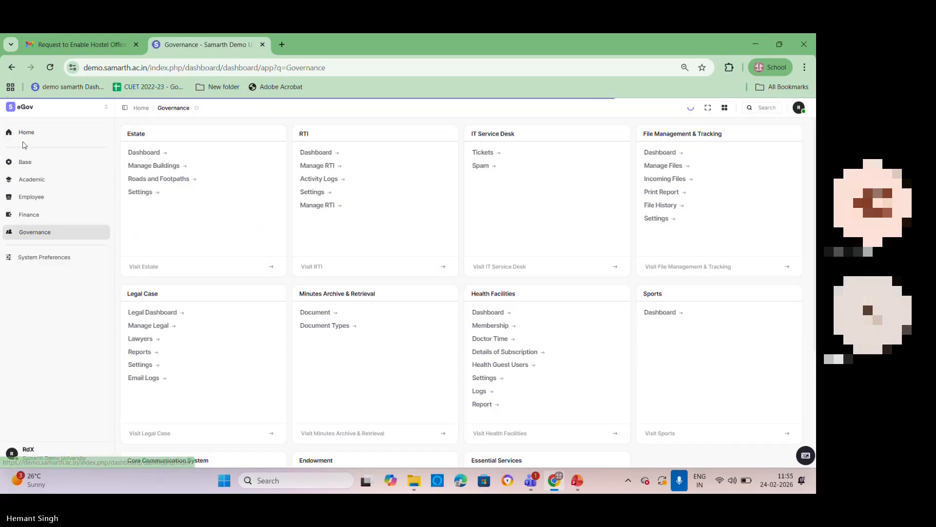
Step: Open User Roles Assignment in the Base modules, filter the list by the copied user detail, and open that user's role form
click(22, 168)
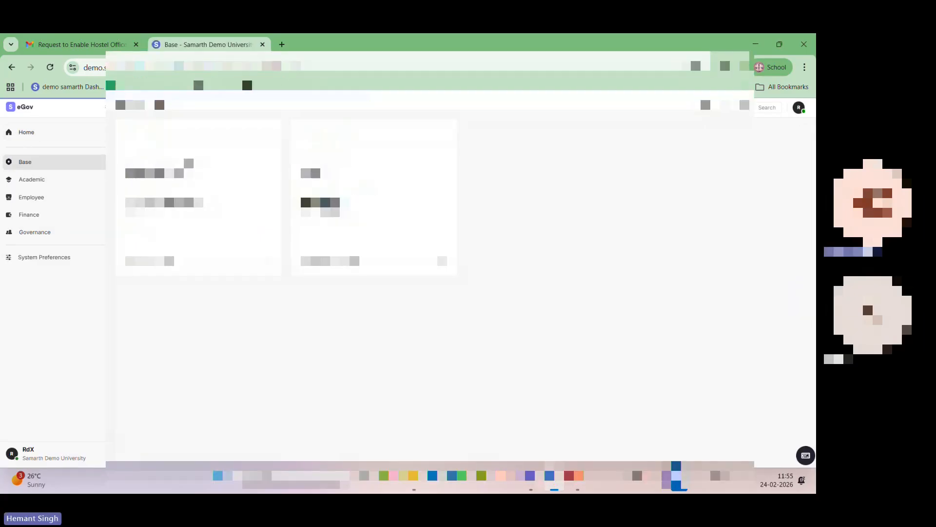
click(325, 198)
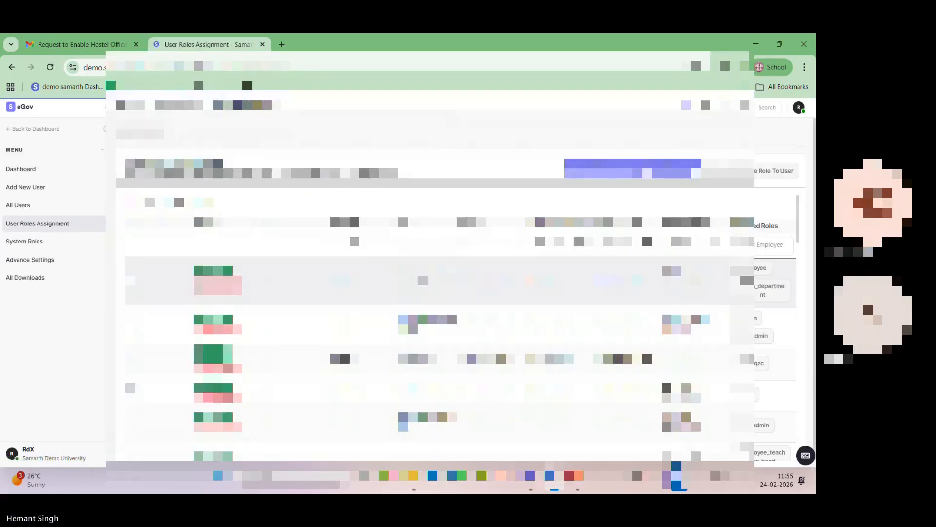
click(360, 244)
key(ctrl+v)
key(Return)
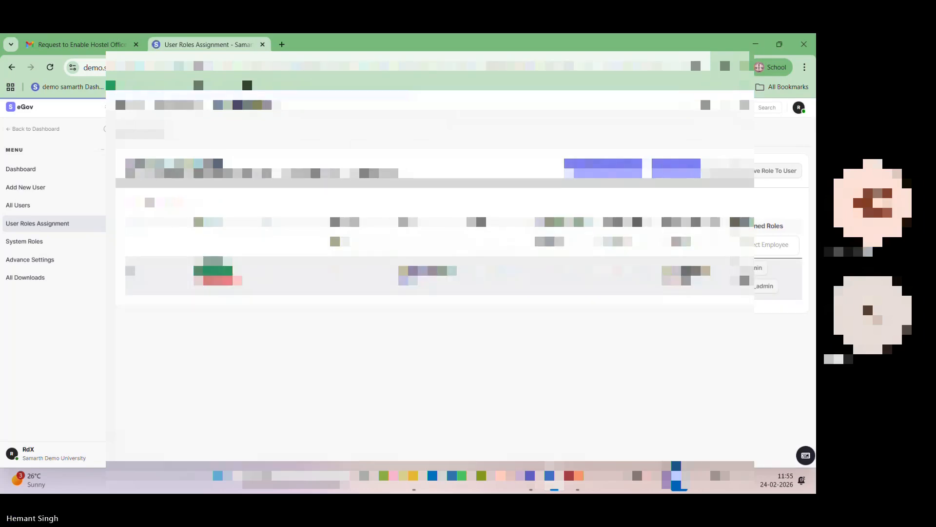
click(213, 268)
Step: Add a management admin role to the user and save the role assignment
click(657, 199)
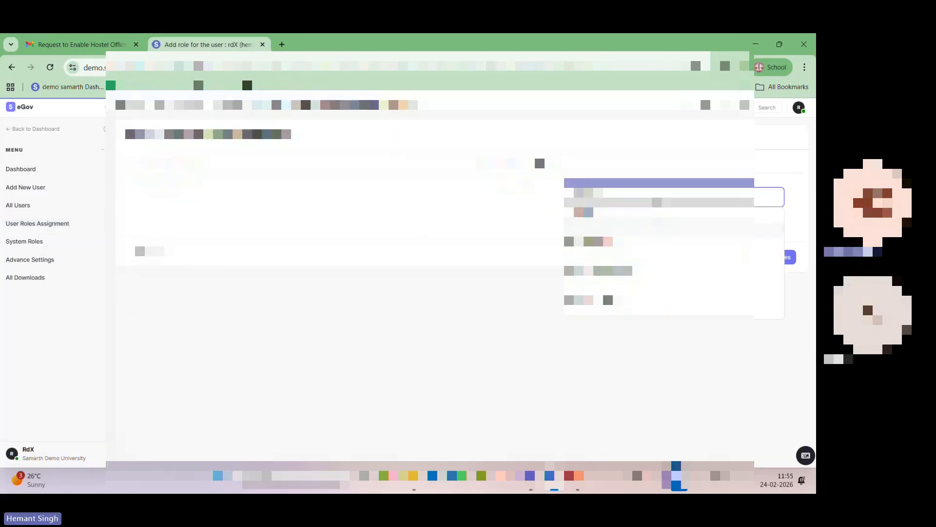
text(ho)
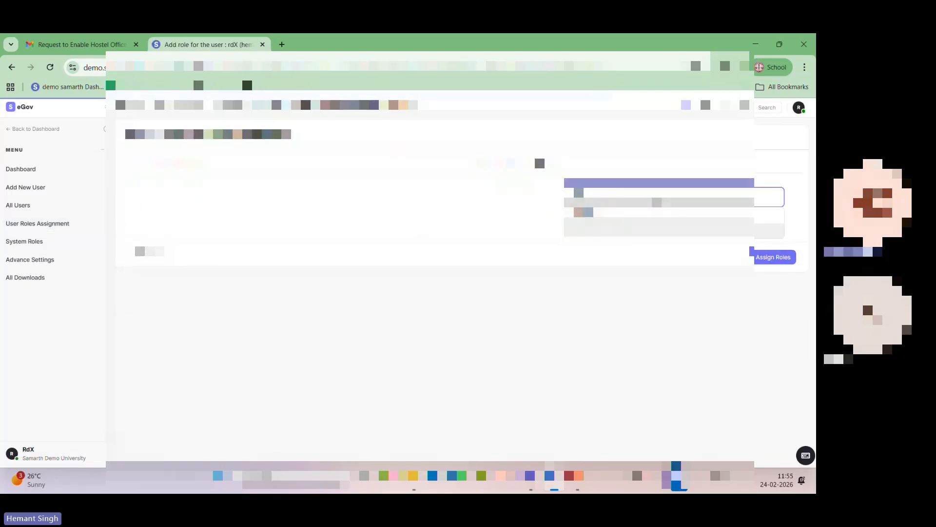
key(BackSpace)
key(BackSpace)
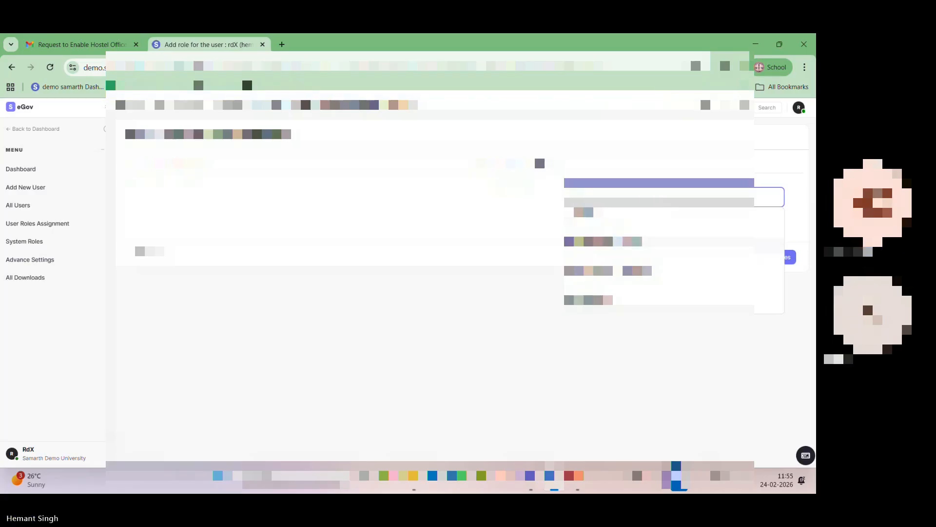
click(683, 247)
click(774, 259)
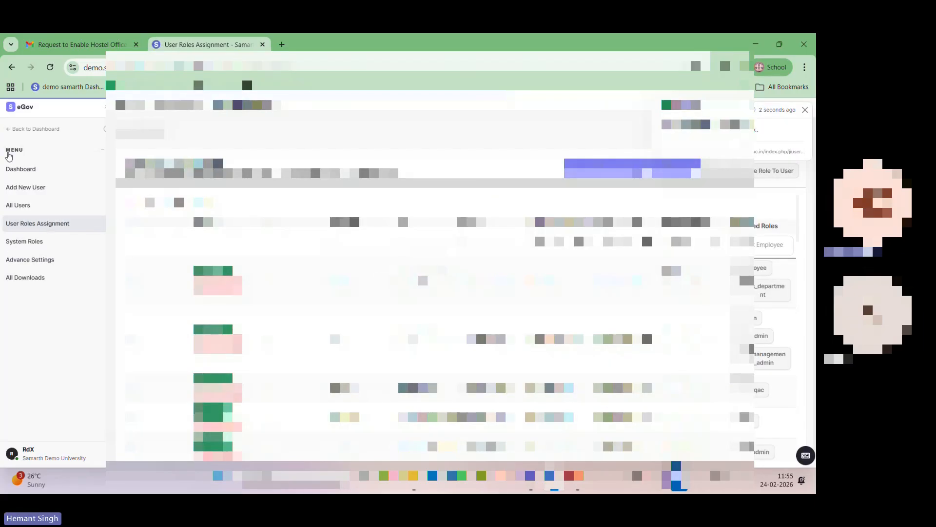
Step: Return to File Management & Tracking in the Governance modules and open a blank Add New File form from My Files
click(33, 129)
click(37, 232)
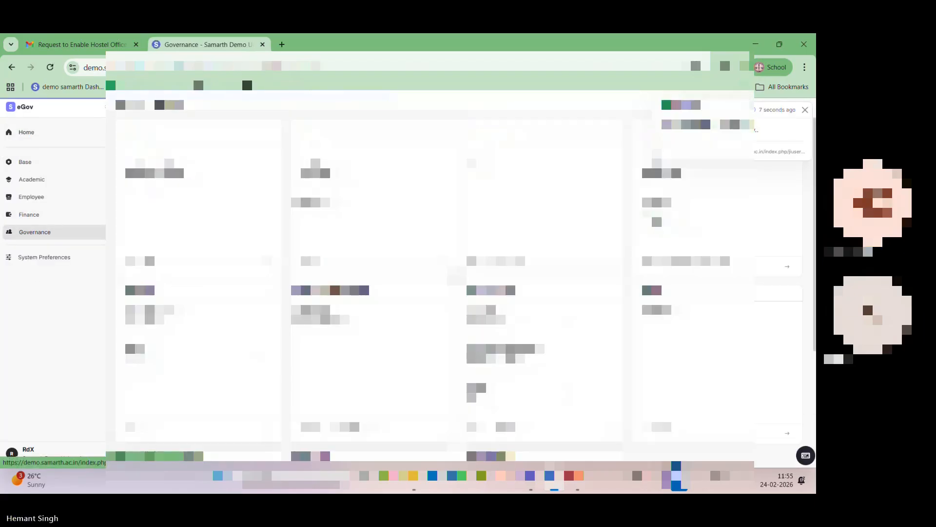
click(655, 217)
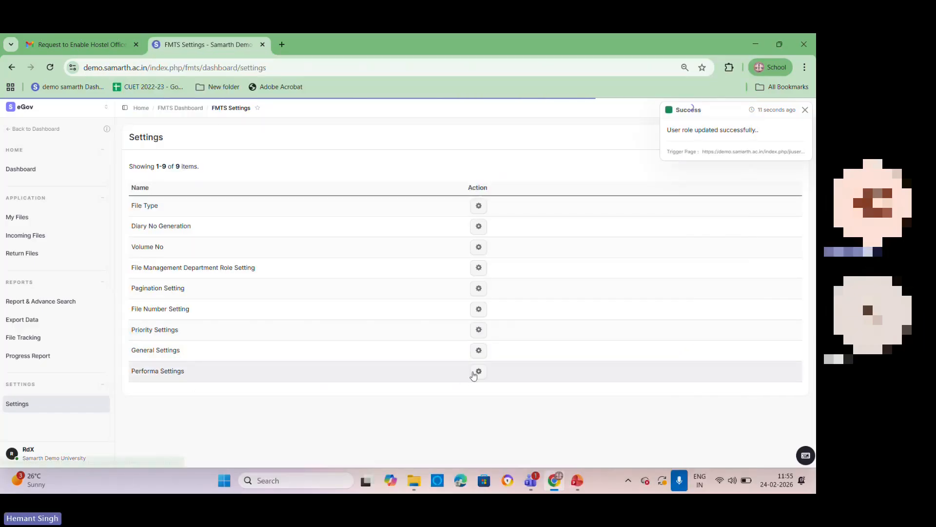
click(25, 216)
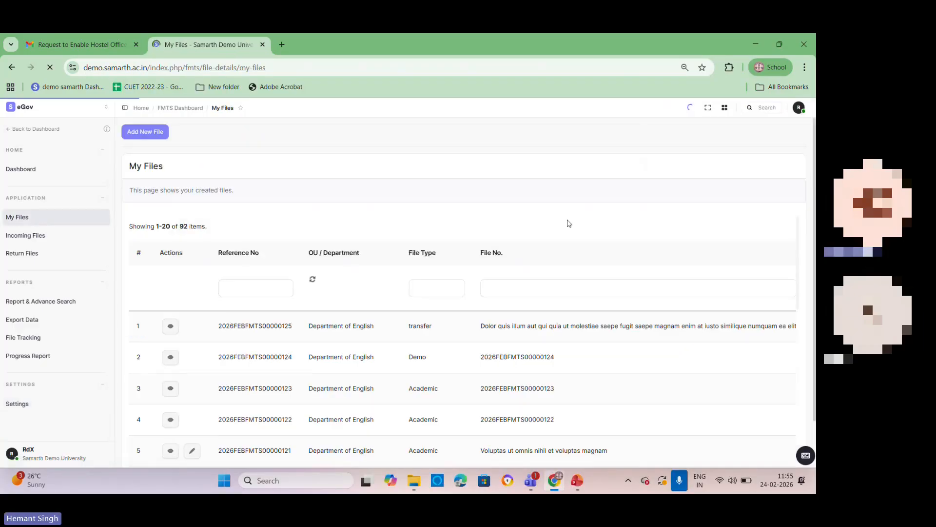
click(155, 130)
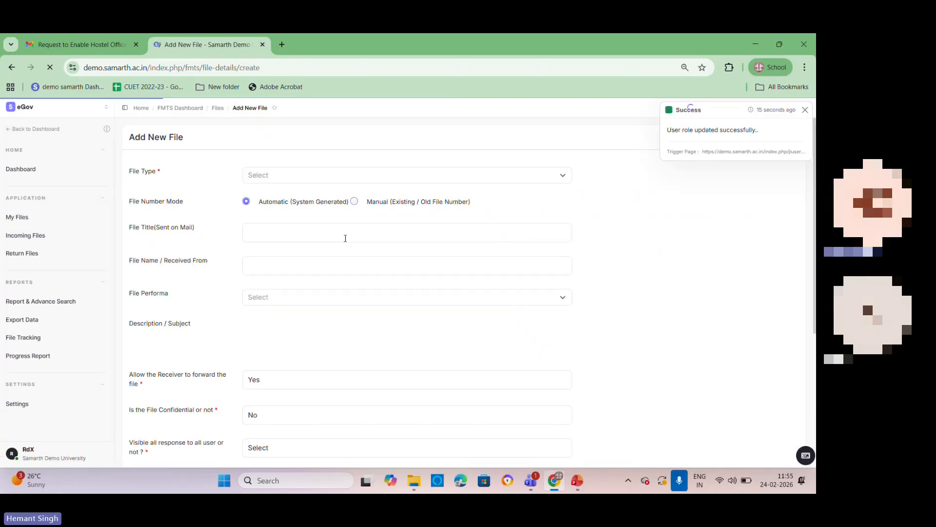
Step: Select the NOC for Visa/Passport file performa, examine the text it places in the description, and dismiss the Grammarly offer
click(273, 297)
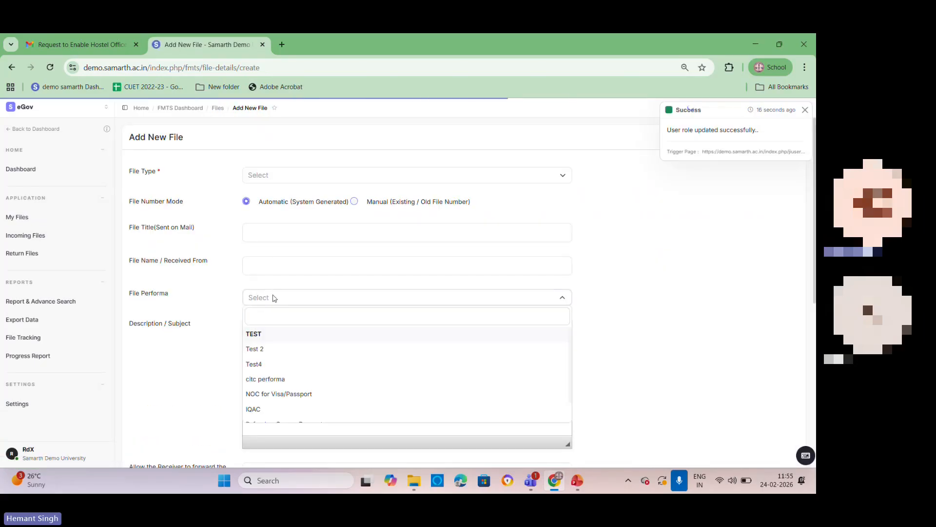
click(291, 395)
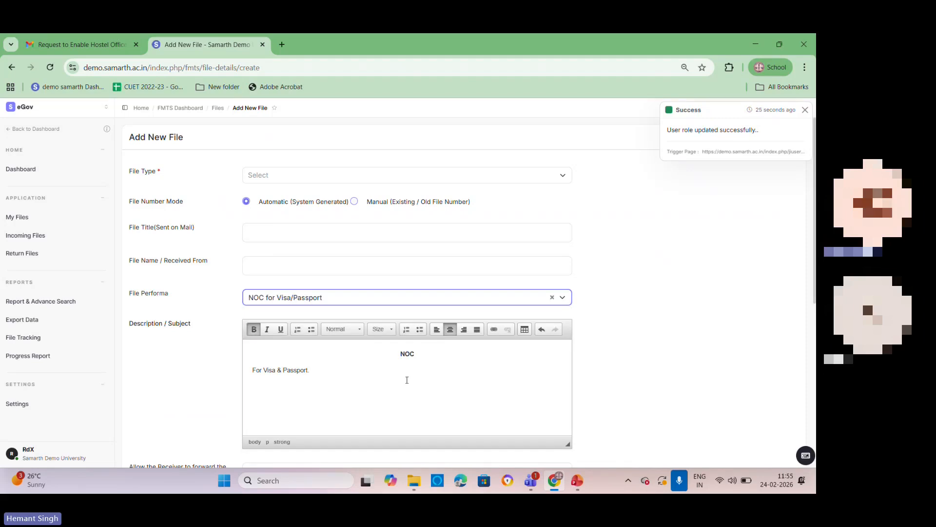
scroll(407, 364, down, 1)
click(325, 319)
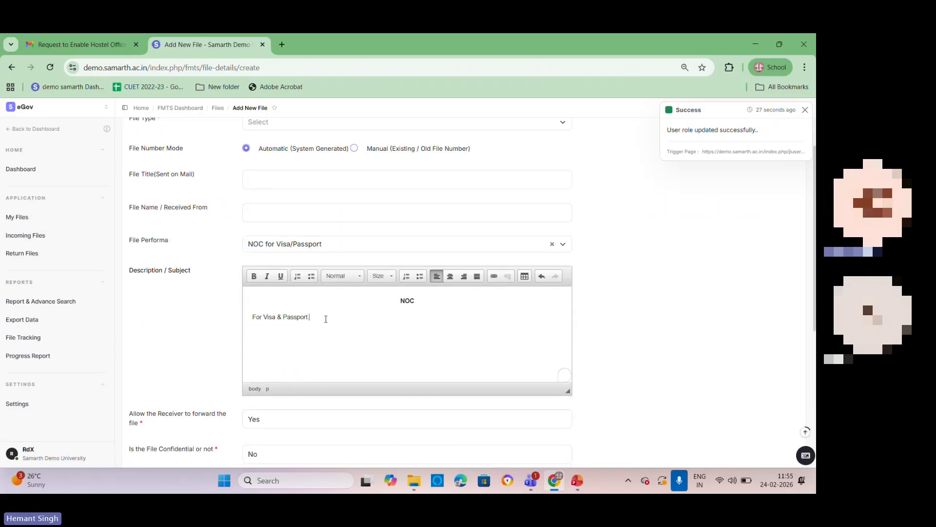
drag(250, 319, 418, 301)
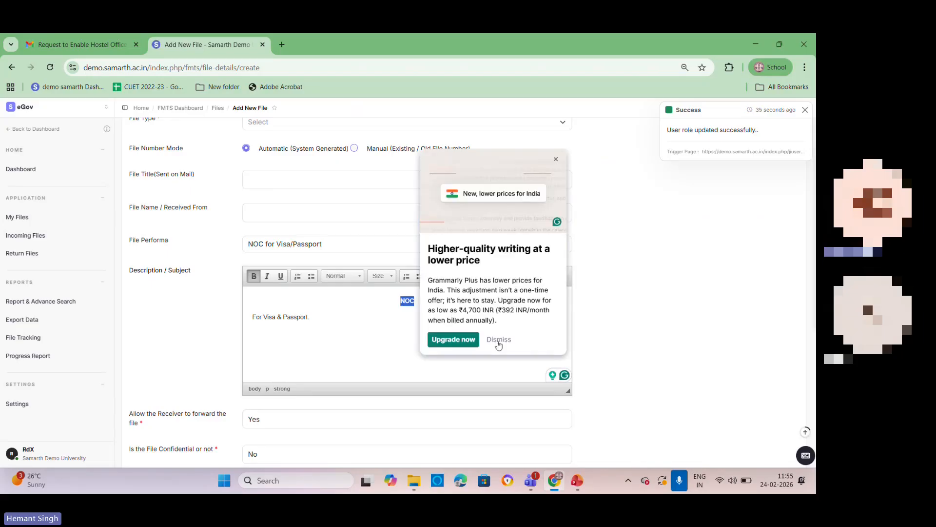
click(498, 340)
Step: Create and save a file performa in Performa Settings named "testing" with the content "tessting 123"
click(36, 402)
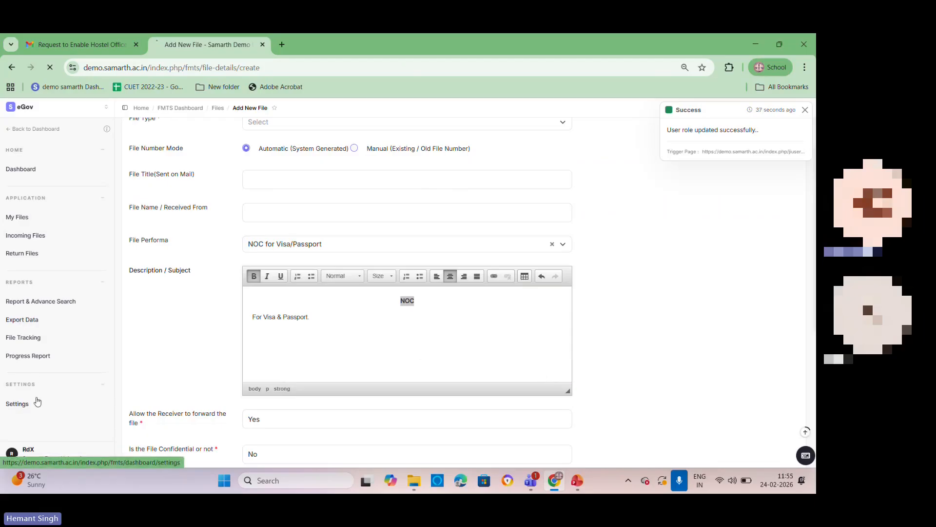
click(484, 375)
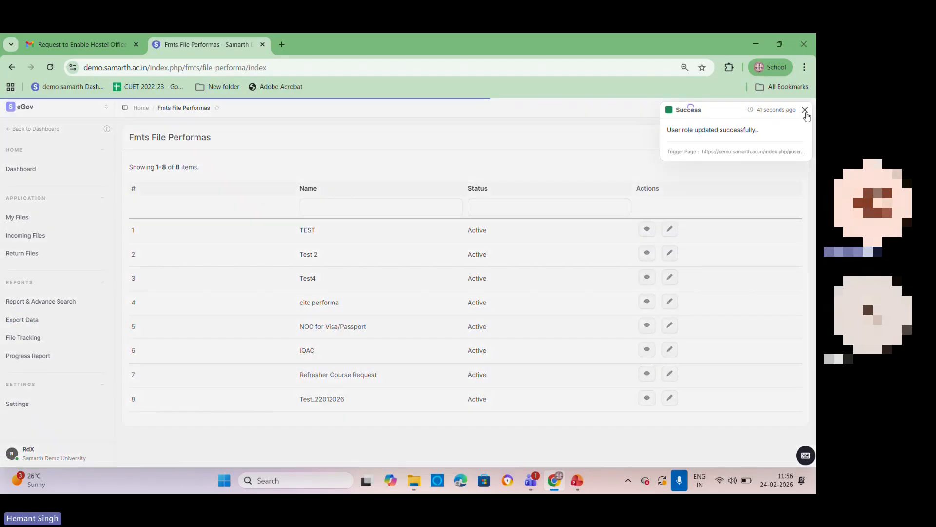
click(805, 112)
click(762, 138)
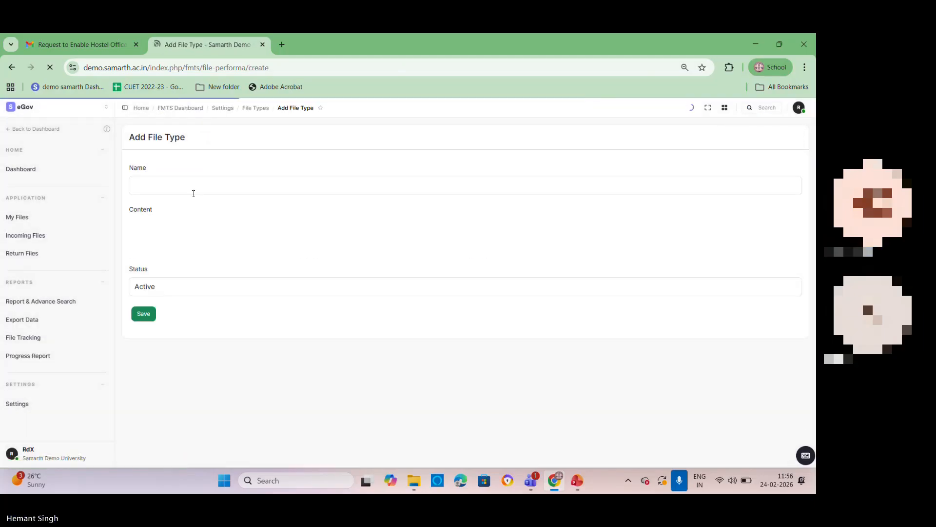
click(193, 187)
text(testing)
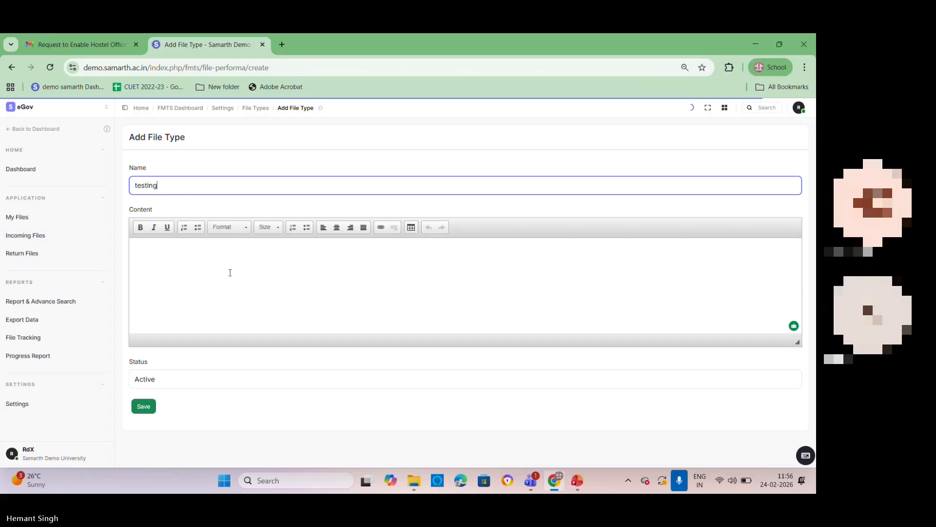
click(230, 273)
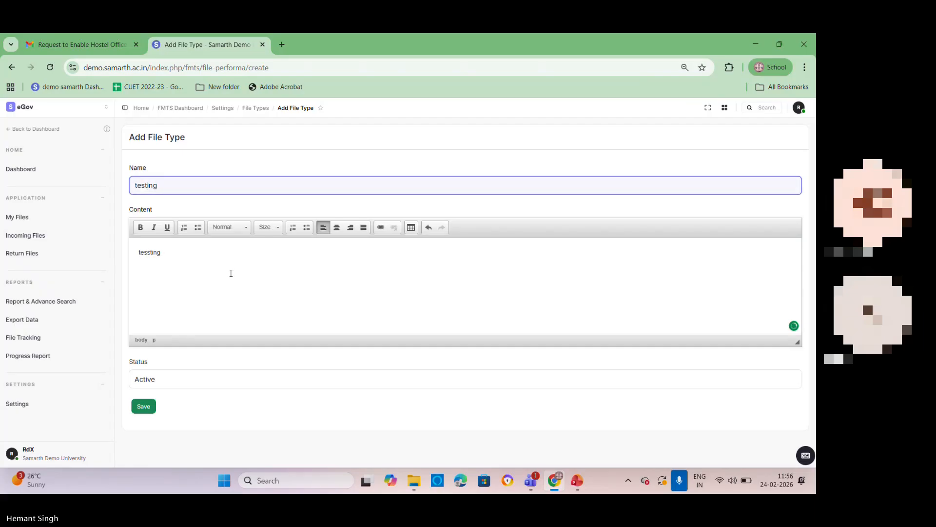
click(145, 407)
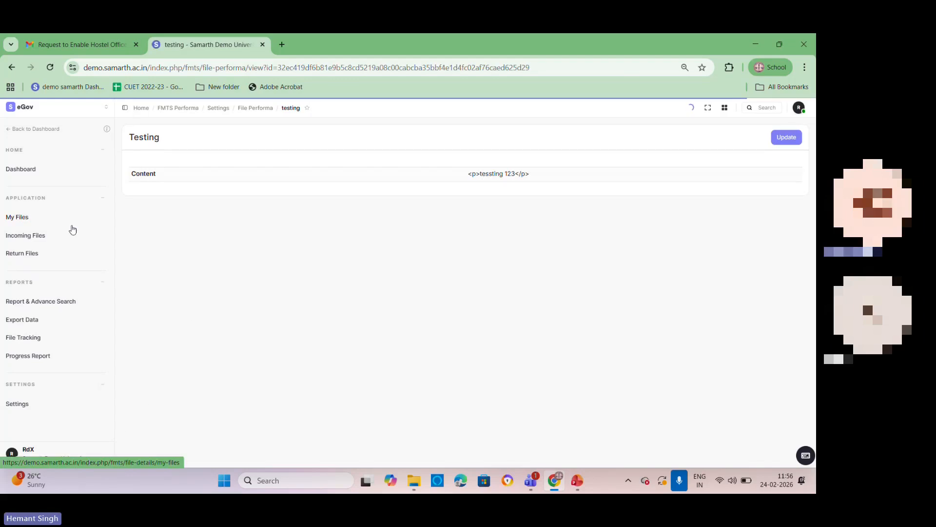
Step: Select the testing performa in another new file form, inspect its description text, and return to the FMTS settings list
click(8, 217)
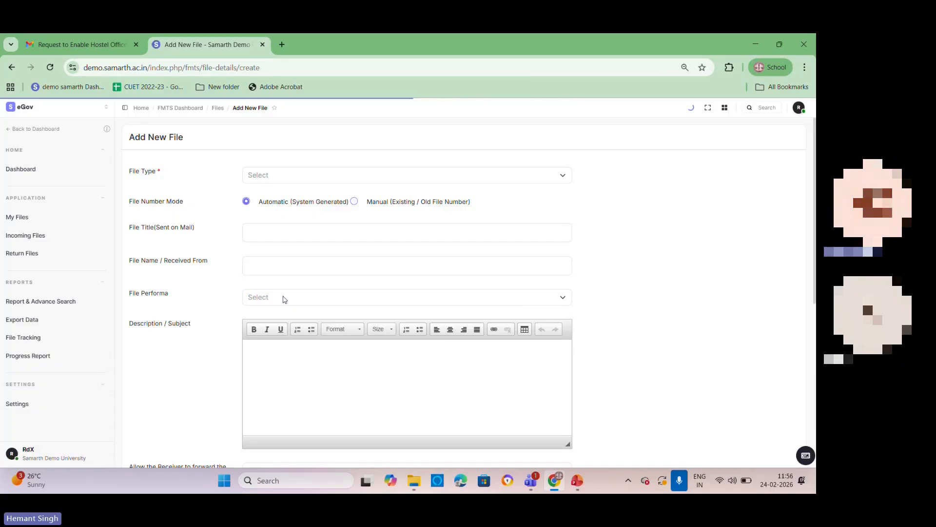
click(285, 298)
text(tes)
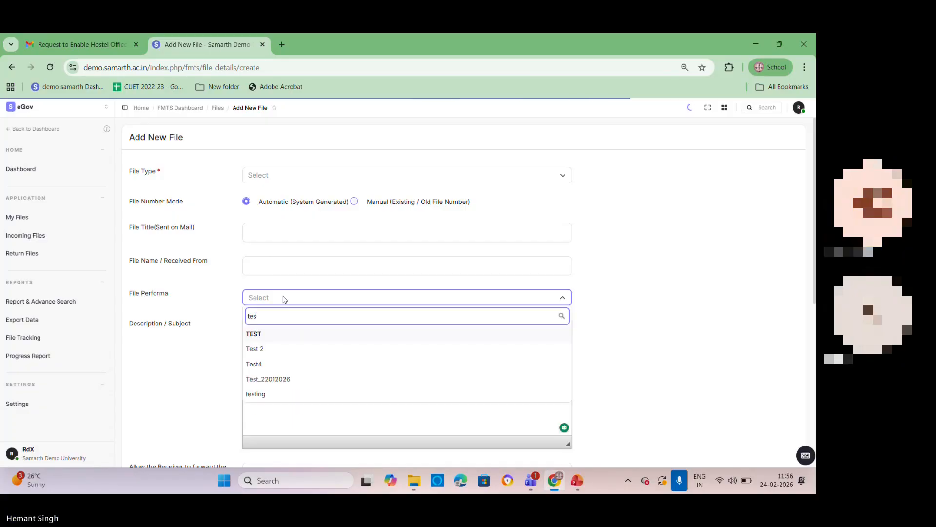
click(270, 395)
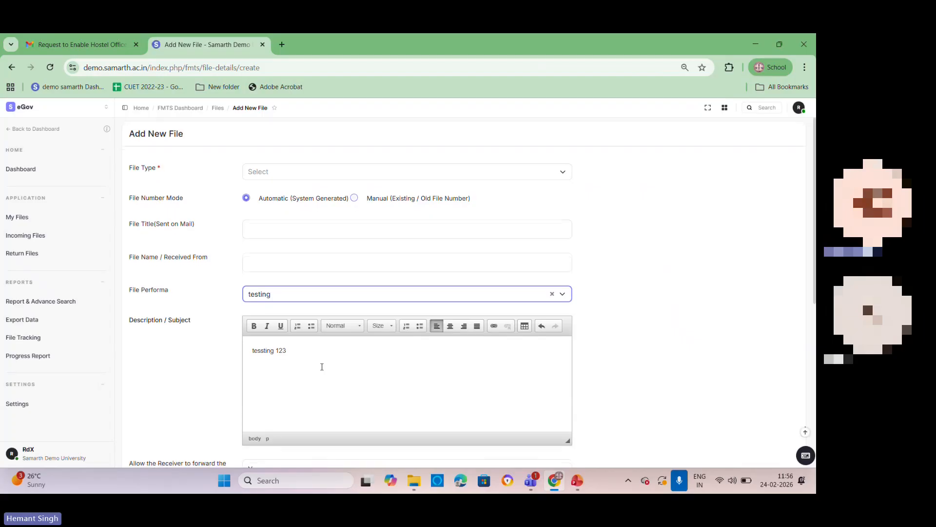
scroll(322, 367, down, 1)
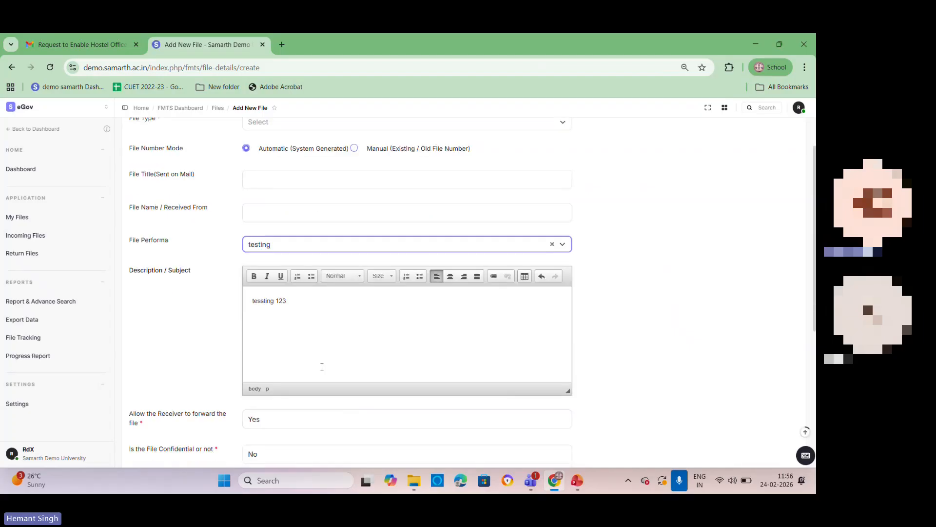
click(20, 405)
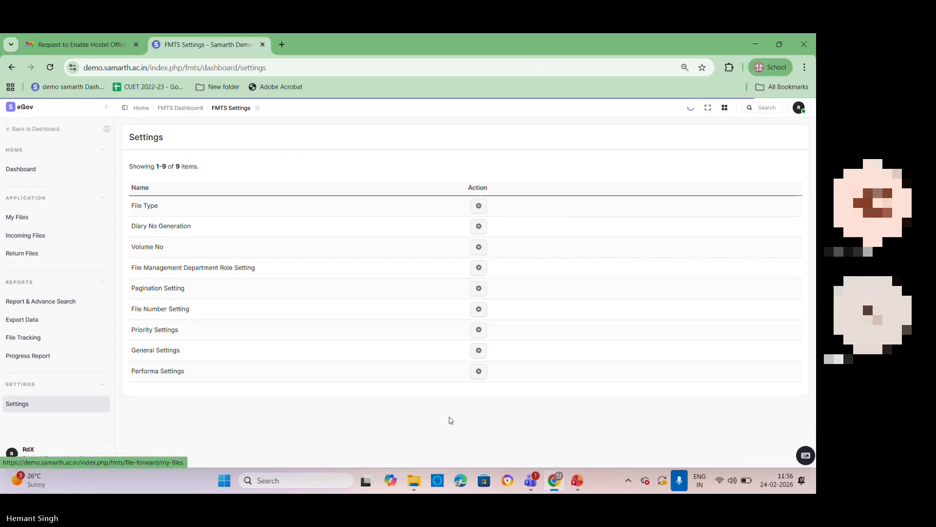
Step: Switch to the Microsoft Teams meeting window, check the meeting's participants, and return to the FMTS settings
mouse_move(529, 484)
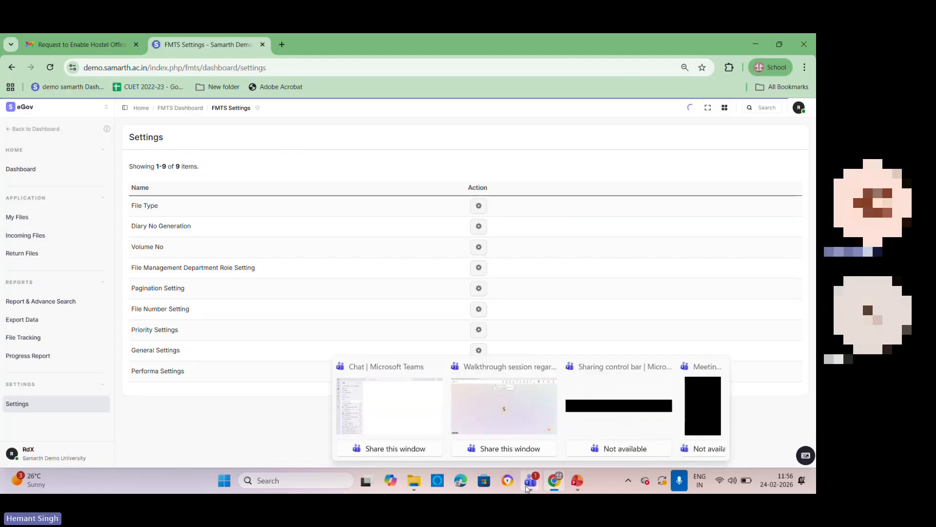
click(504, 420)
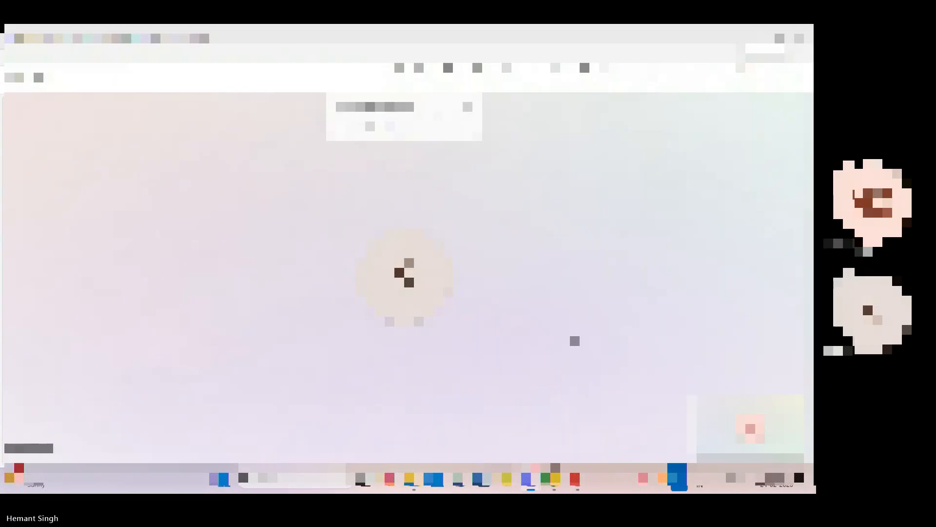
click(468, 107)
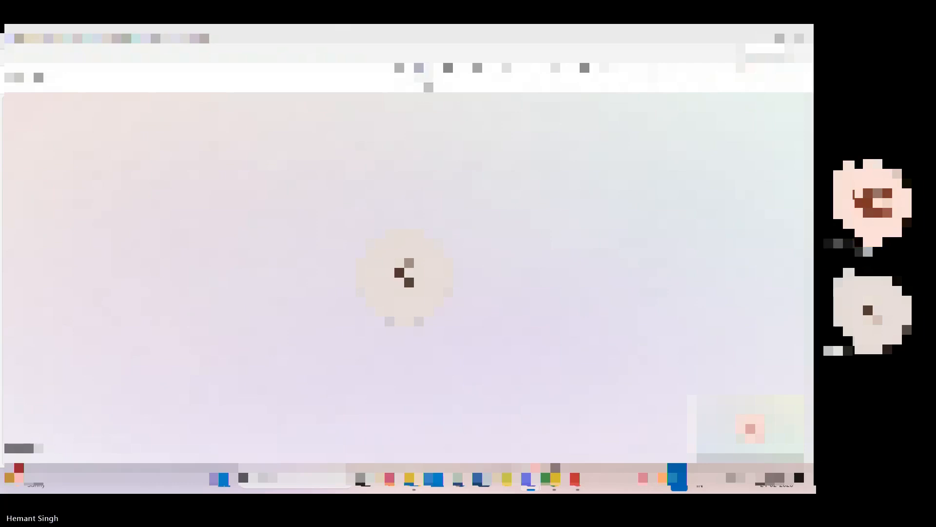
click(422, 77)
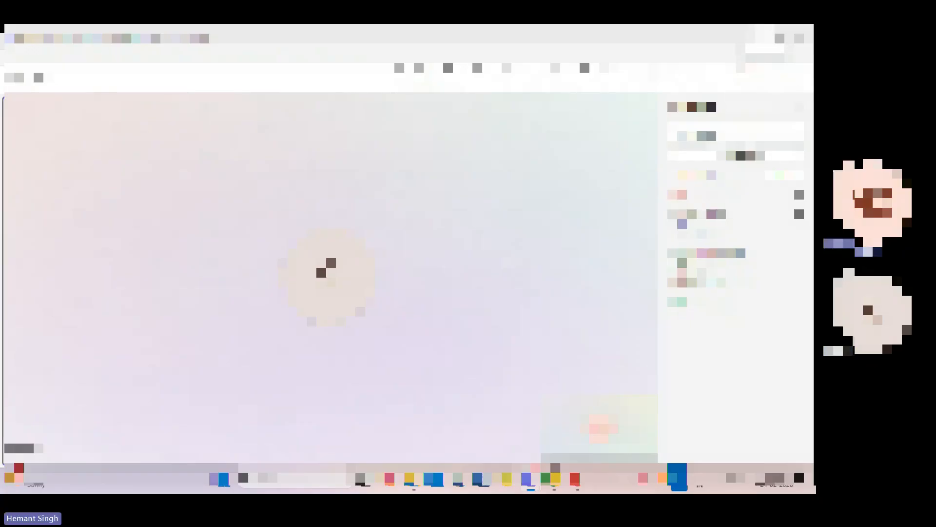
click(766, 35)
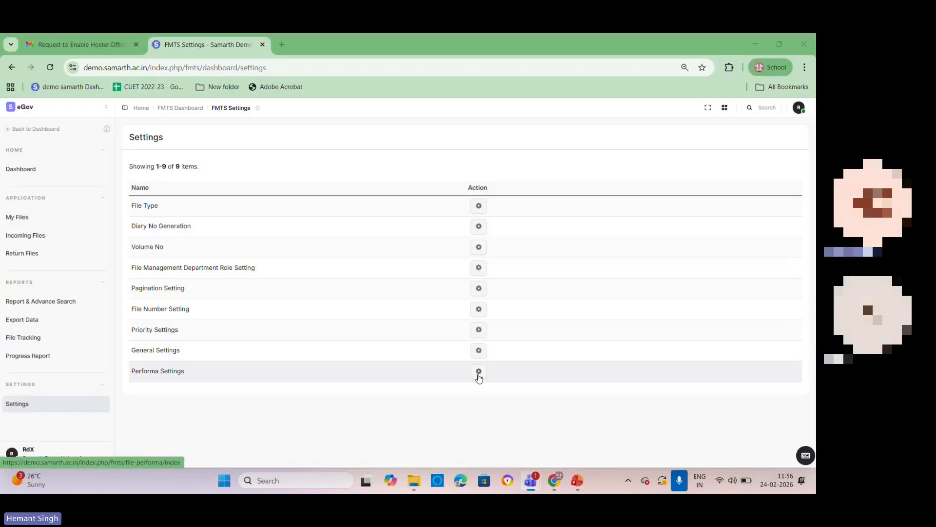
Step: Revisit My Files and the settings list, then open the FMTS Dashboard and list the inactive files
click(18, 217)
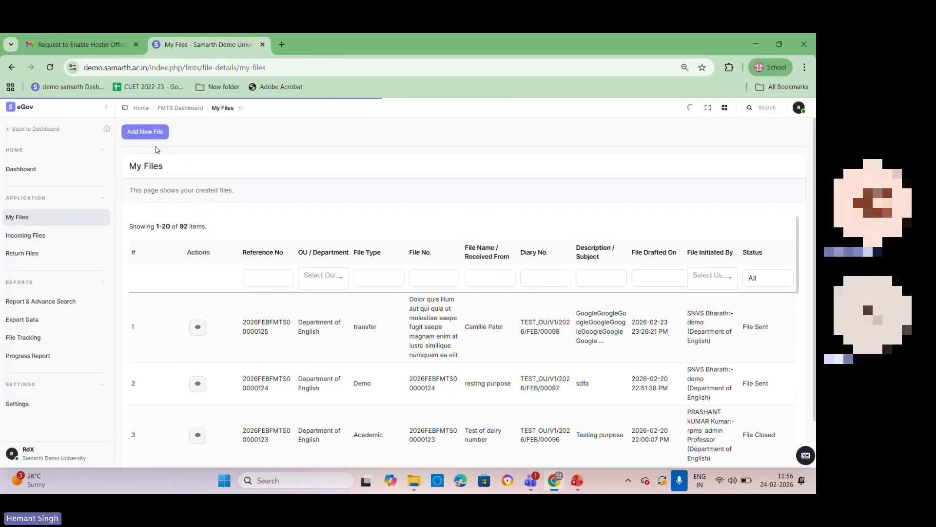
click(17, 404)
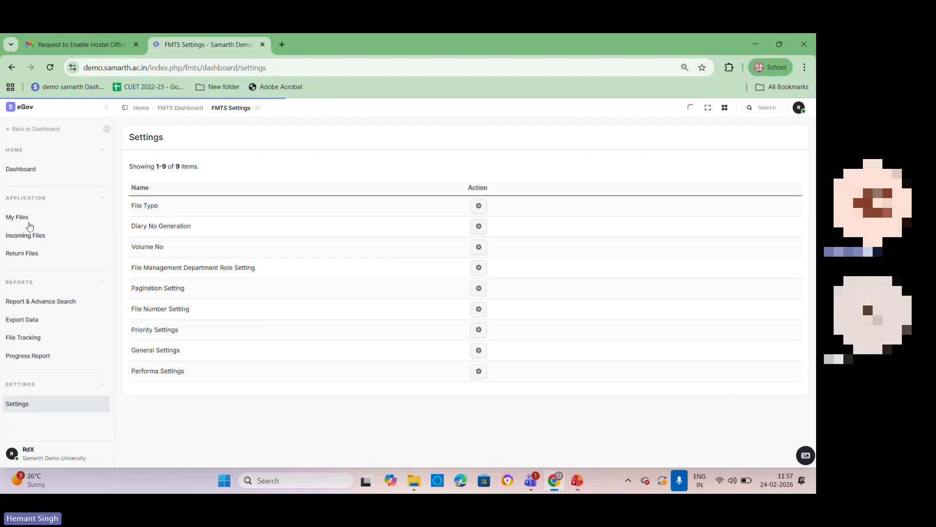
click(9, 177)
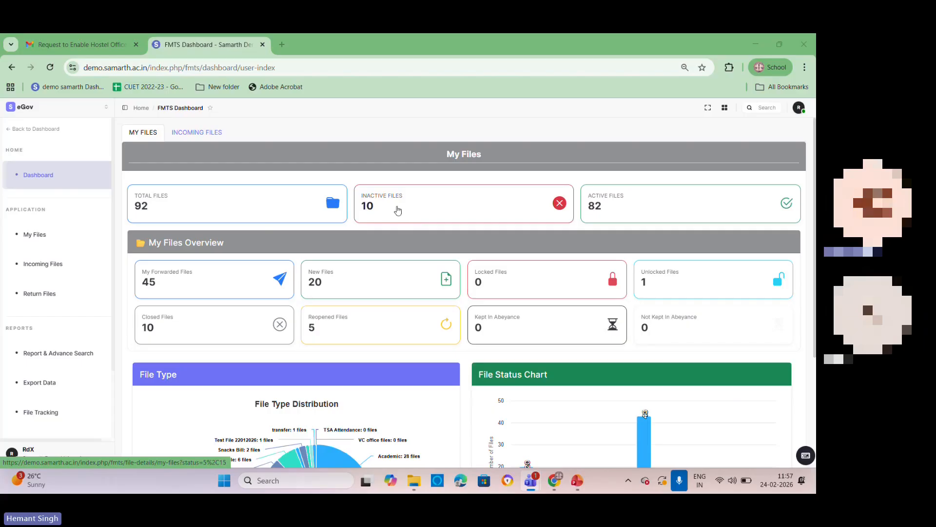
click(398, 211)
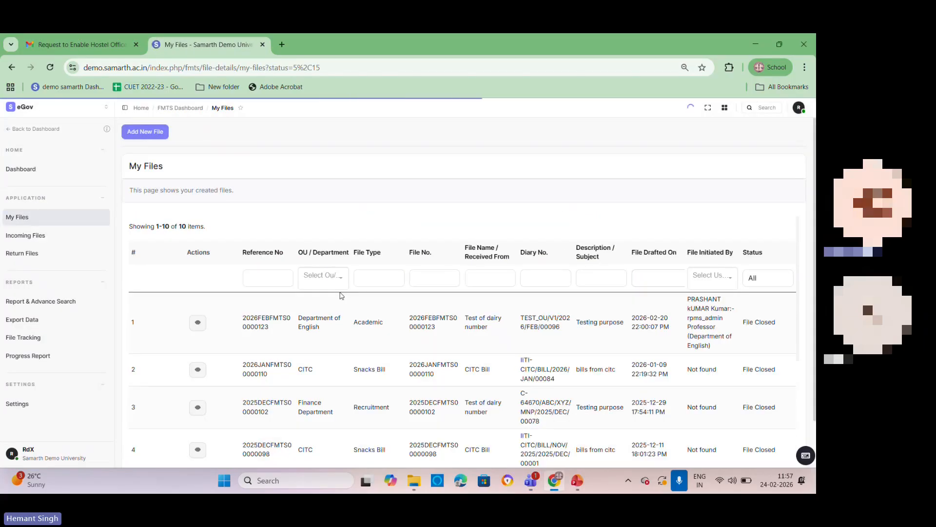
Step: Review the inactive files list, open the forwarded files list from the dashboard, and return to the FMTS Dashboard
scroll(341, 295, down, 5)
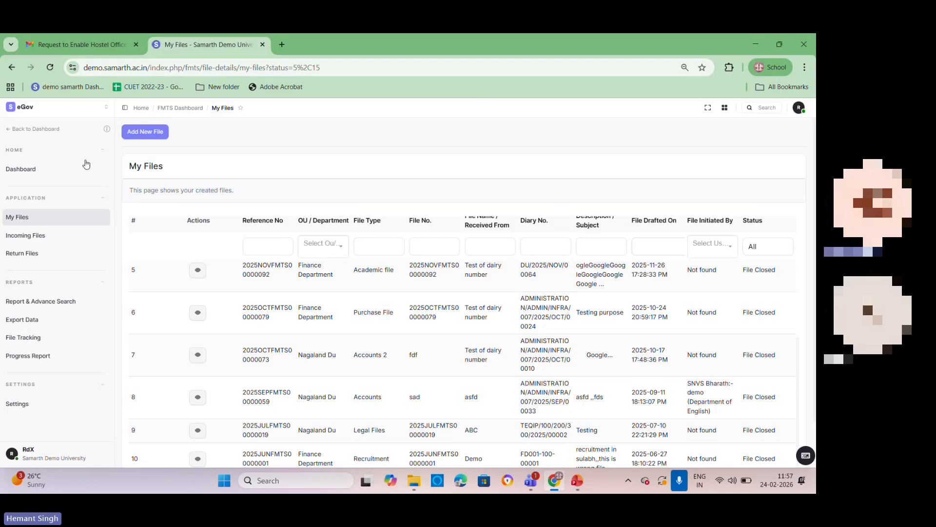
click(12, 67)
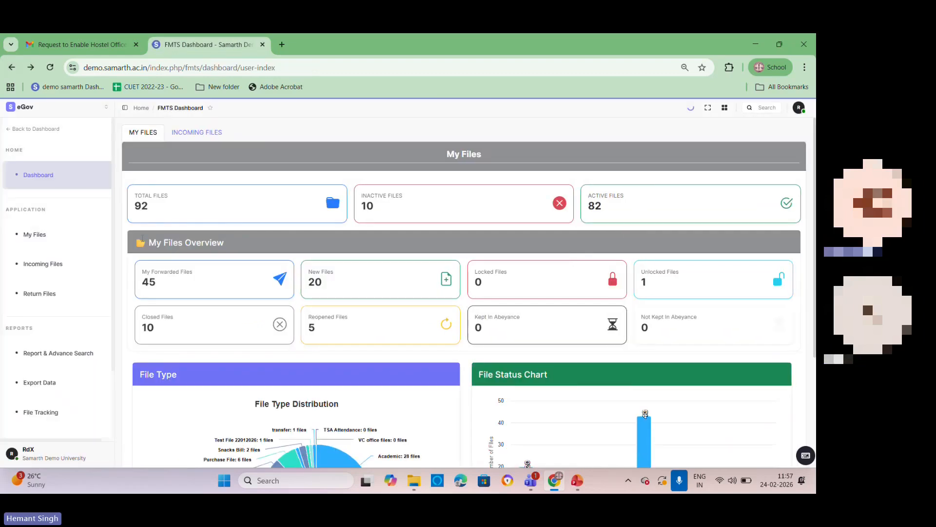
drag(142, 239, 260, 256)
click(201, 283)
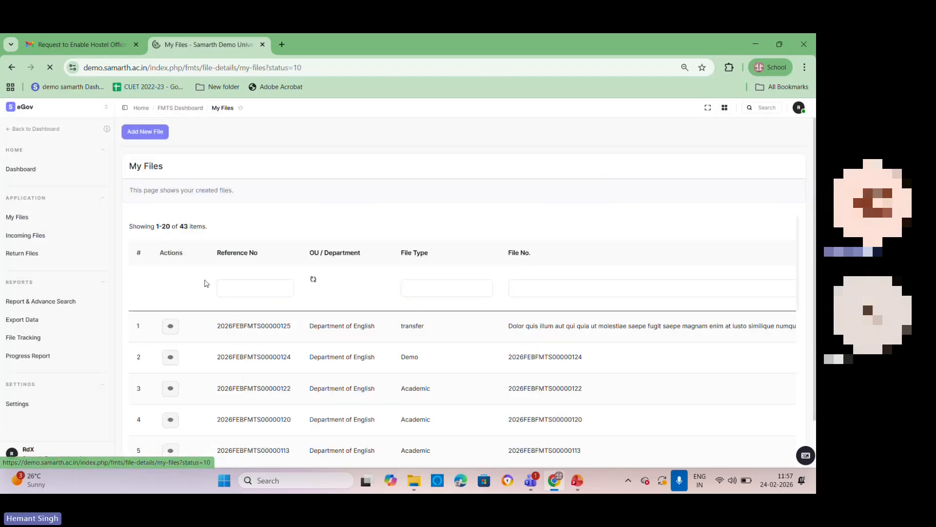
key(alt+Left)
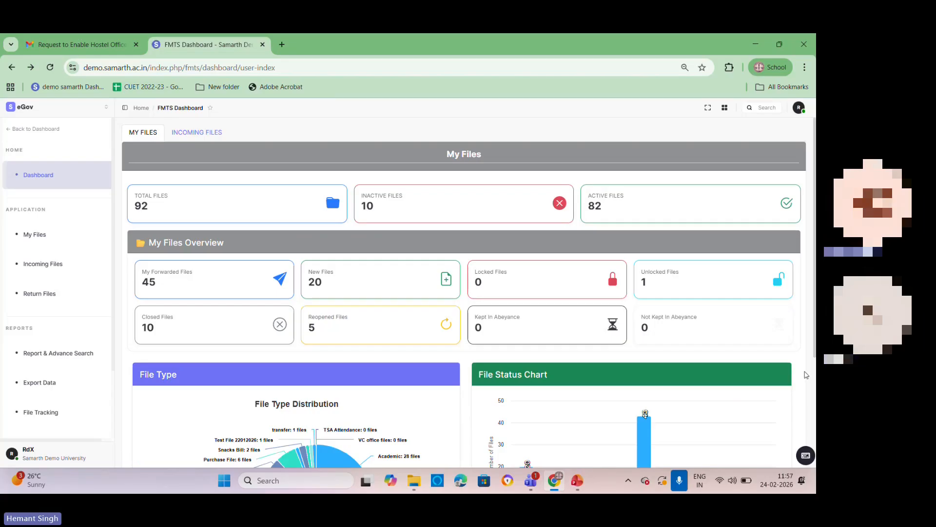
Step: Examine the My Files overview, file type and file status charts, and display the Incoming Files overview
scroll(806, 375, down, 2)
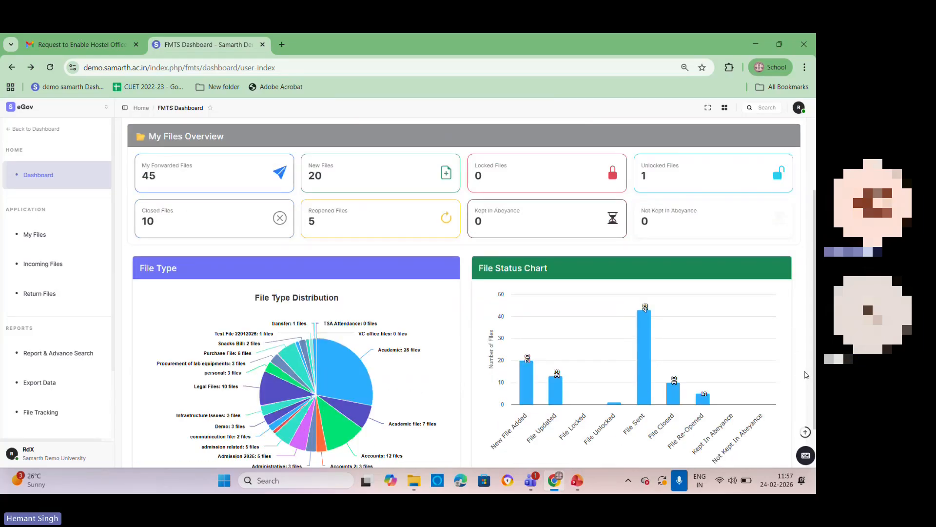
scroll(806, 375, down, 1)
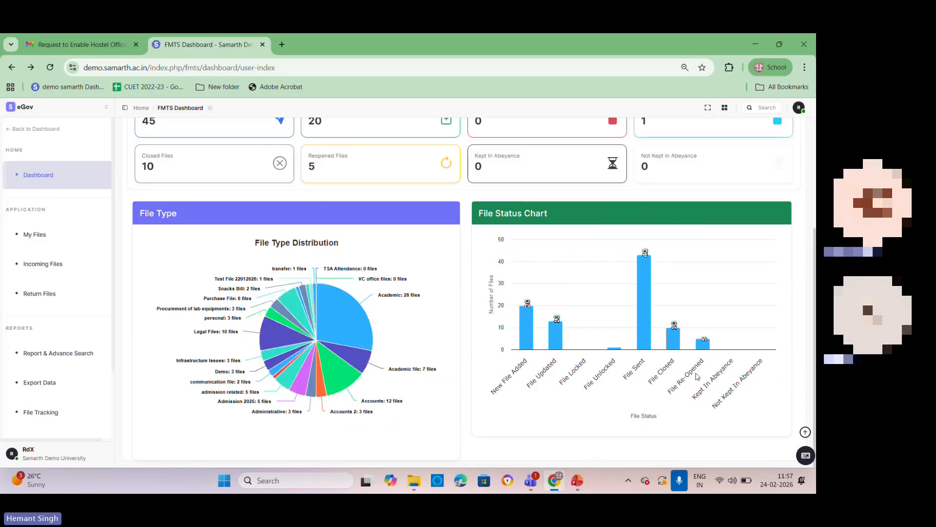
scroll(458, 254, up, 3)
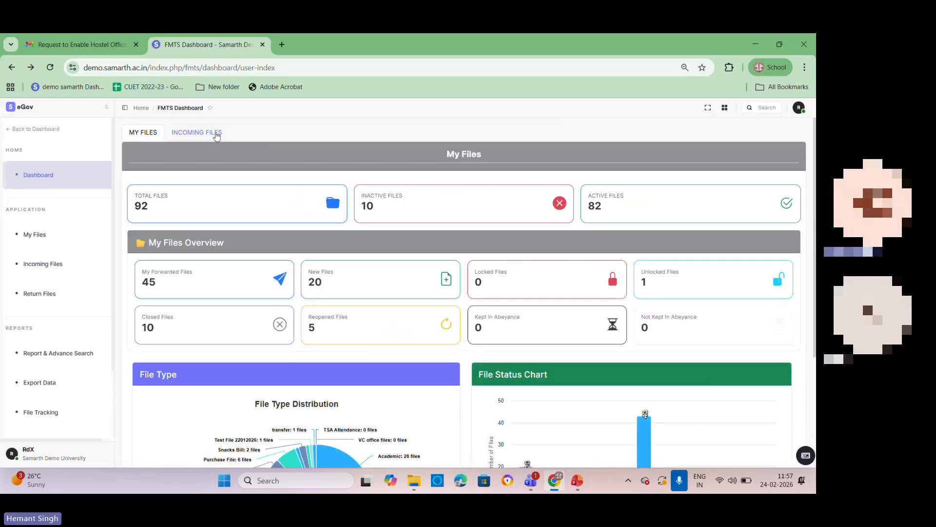
click(217, 135)
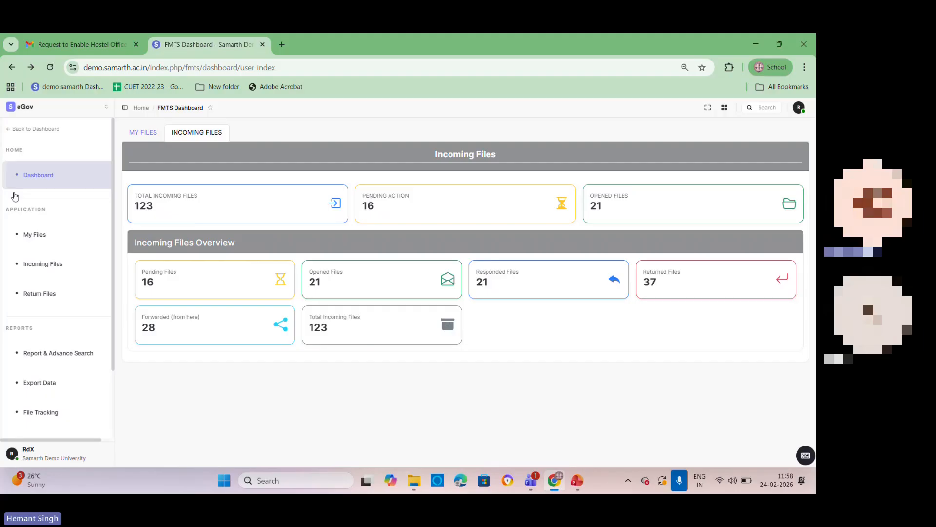
Step: Start a new file from My Files and set its file type to communication file
click(37, 239)
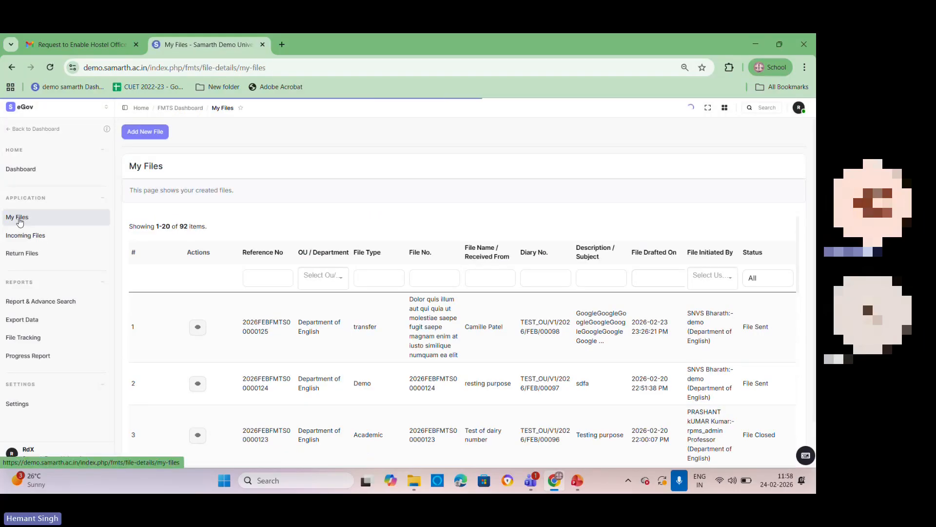
click(160, 133)
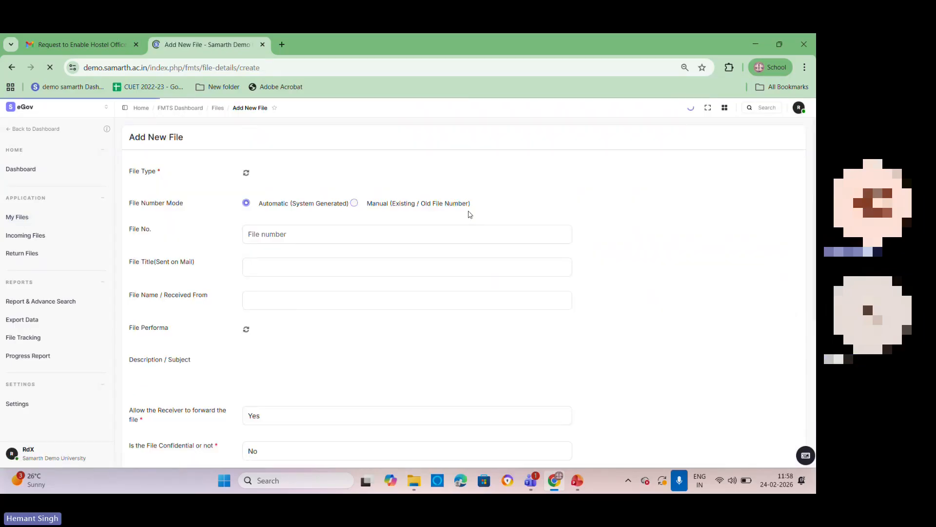
click(359, 176)
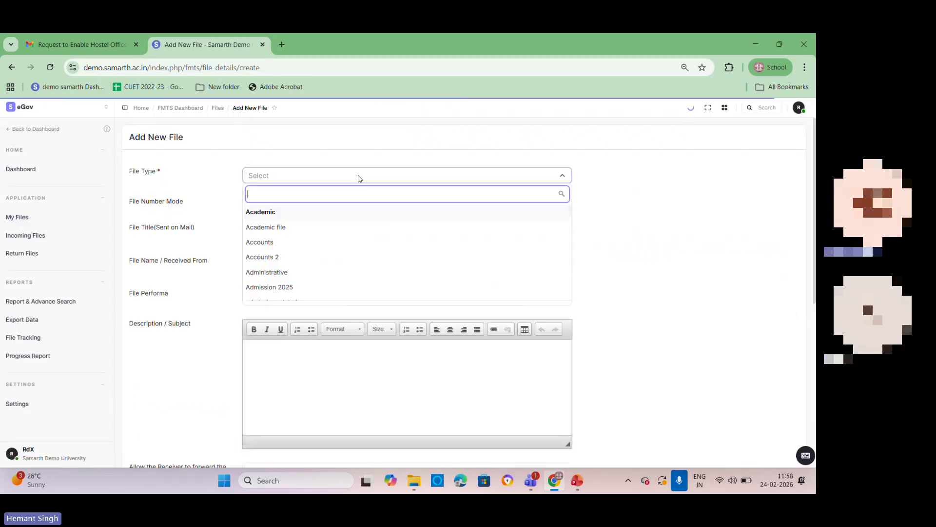
scroll(345, 241, down, 2)
click(338, 257)
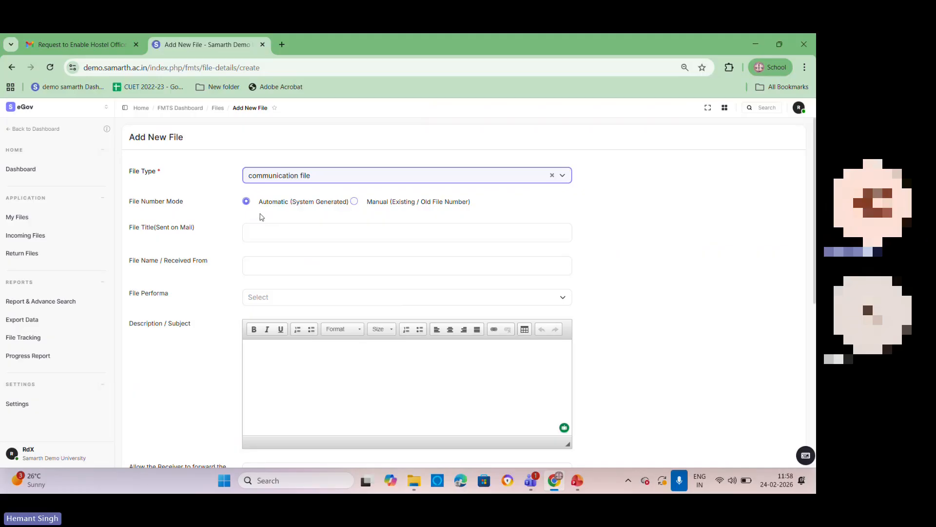
Step: Try the Manual (Existing / Old File Number) mode and return to Automatic (System Generated)
click(353, 202)
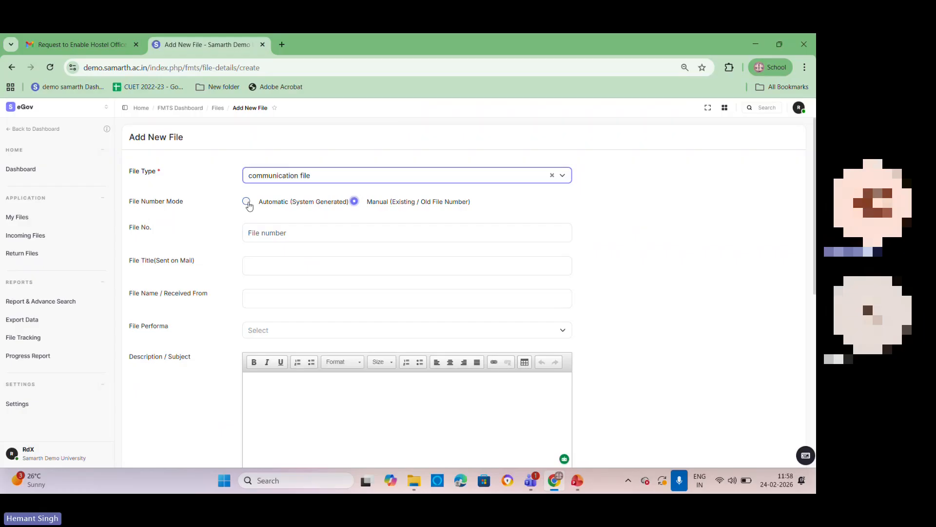
click(285, 231)
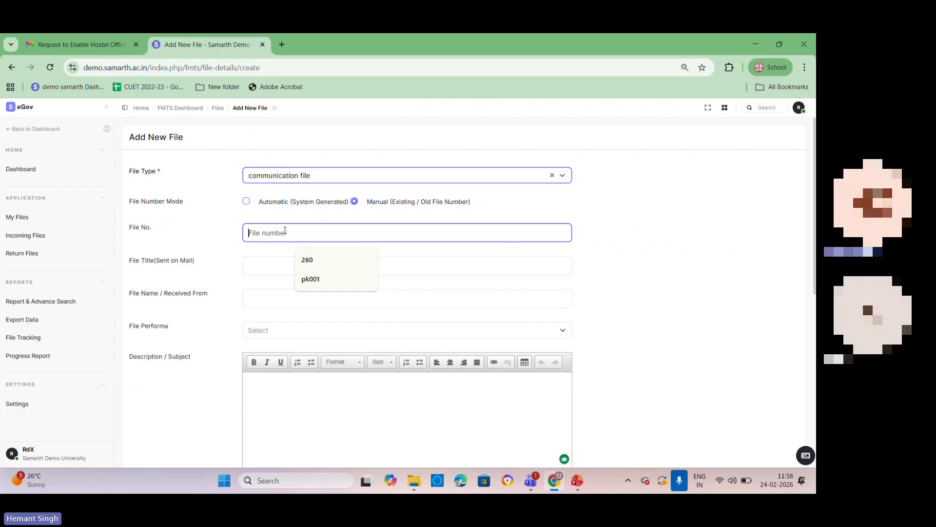
click(246, 200)
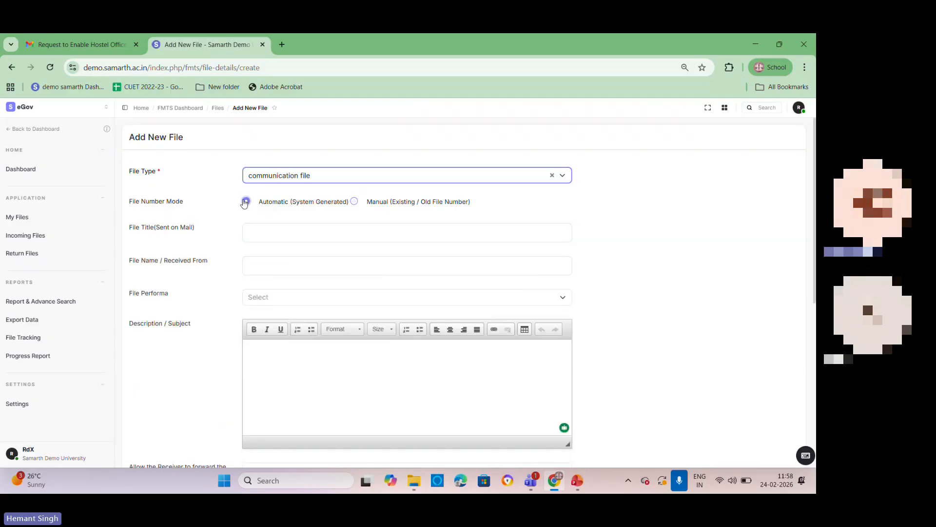
Step: Enter "Test" as the file title and "demo" as the file name / received from
click(284, 232)
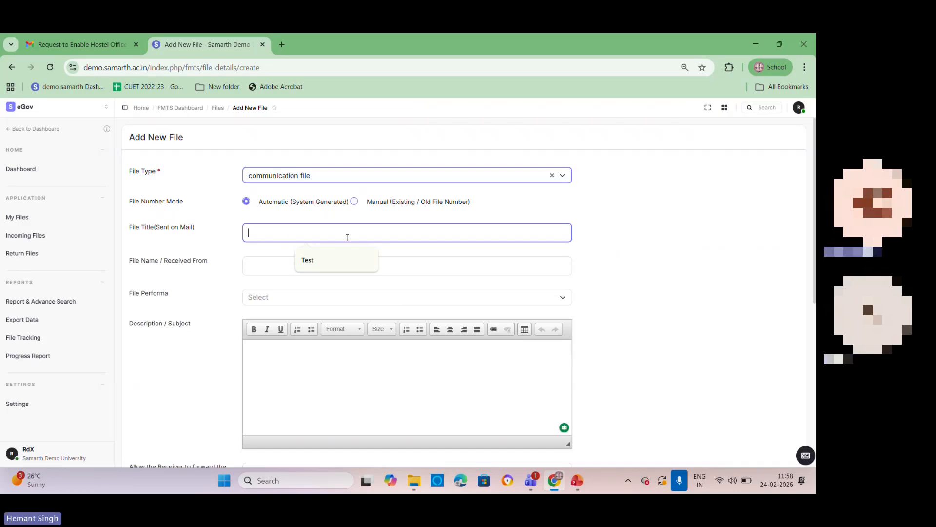
click(358, 266)
click(280, 268)
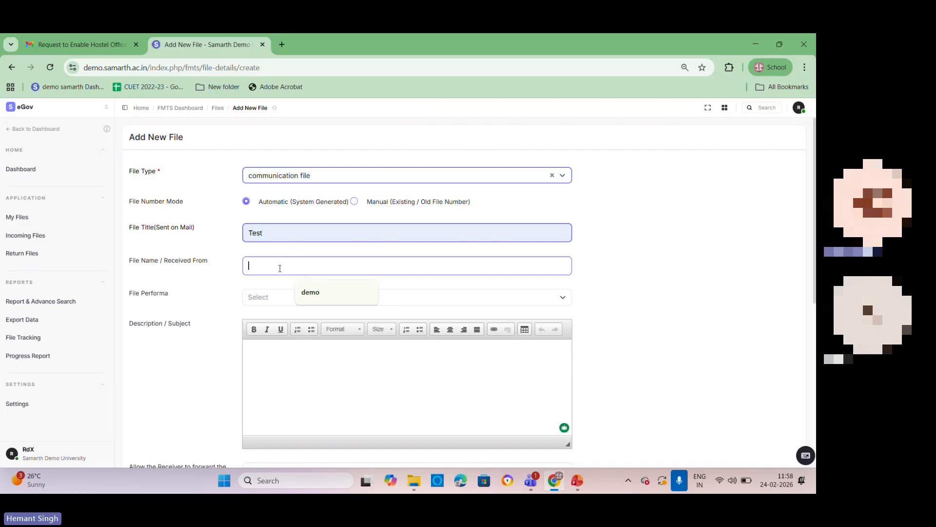
click(317, 295)
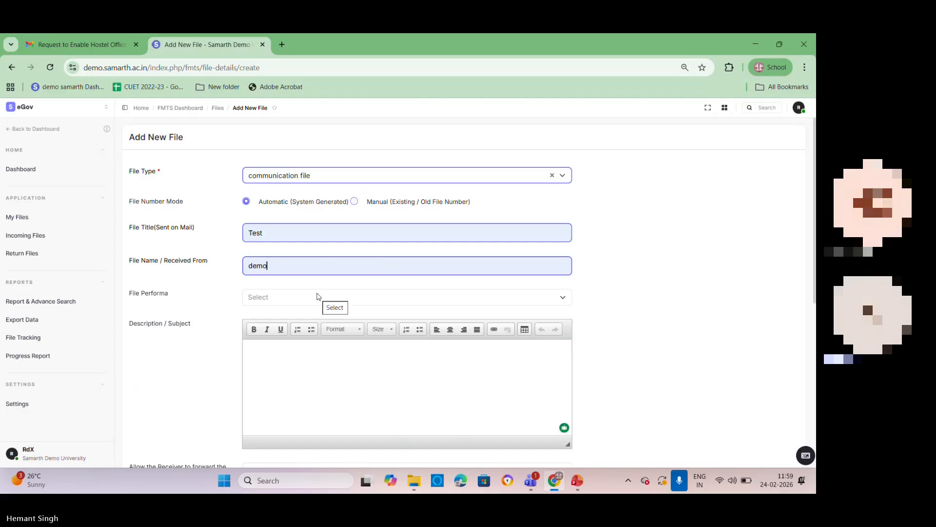
Step: Set the file number mode to Manual (Existing / Old File Number) and enter the file number IIITK/abc/123
click(354, 202)
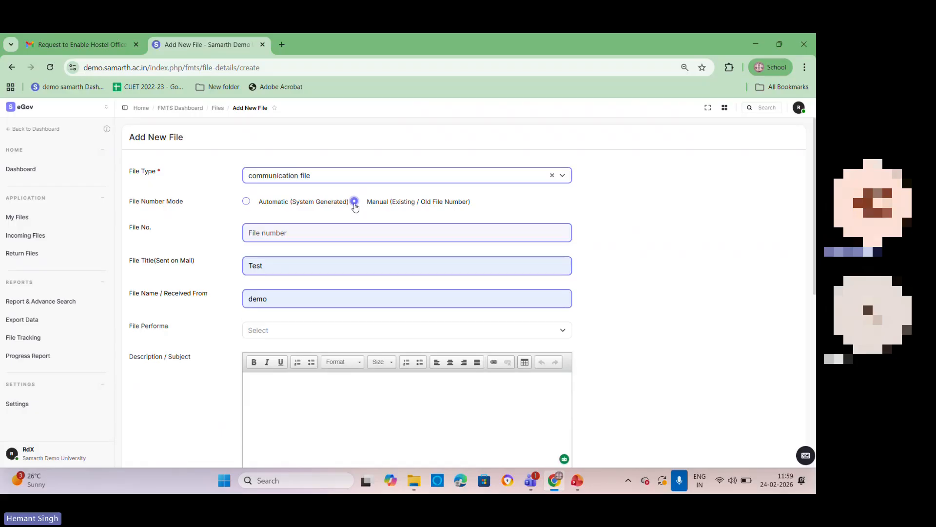
click(303, 232)
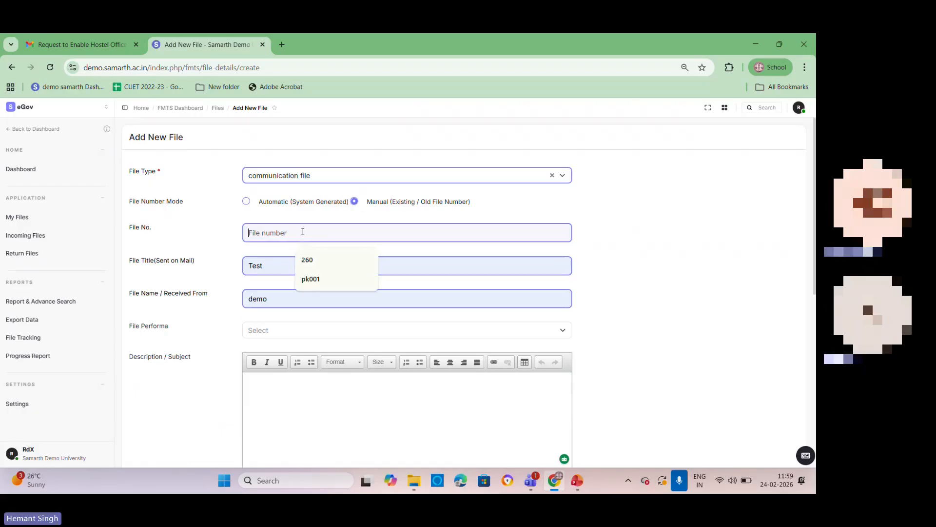
text(IIIT)
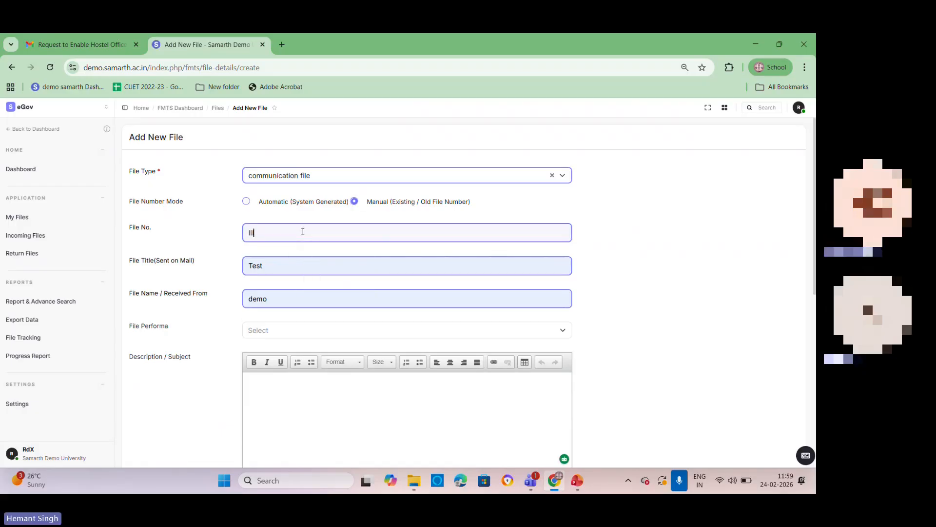
text( K)
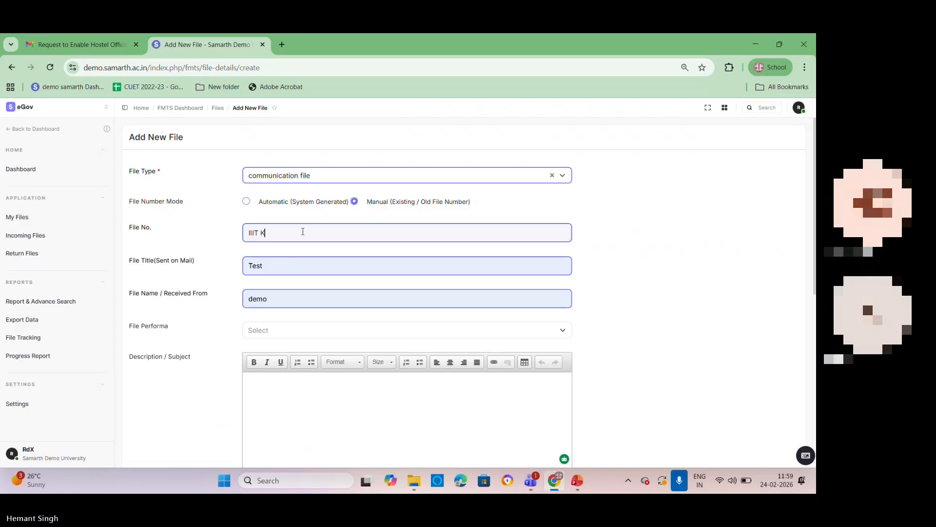
text(unodor)
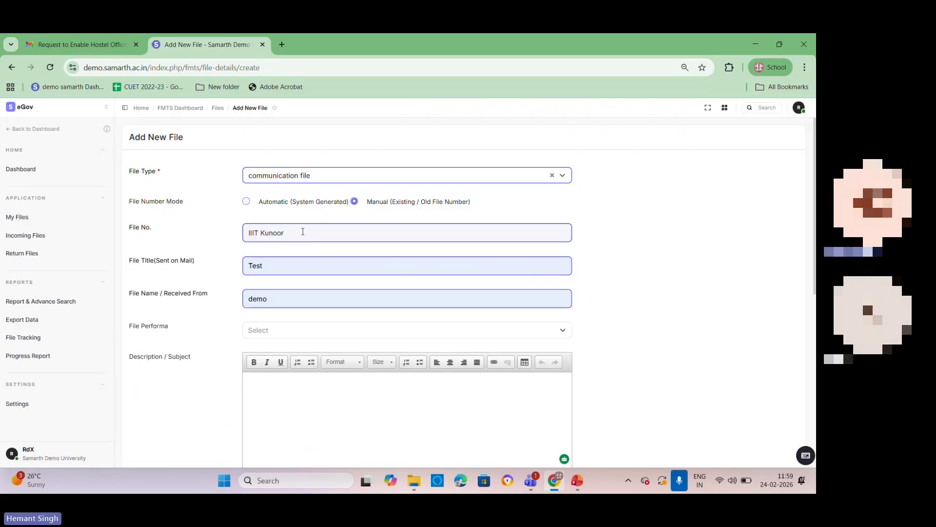
key(BackSpace)
key(BackSpace)
key(BackSpace)
key(BackSpace)
key(BackSpace)
key(BackSpace)
key(BackSpace)
text(K/abc/123)
drag(280, 266, 246, 266)
click(284, 294)
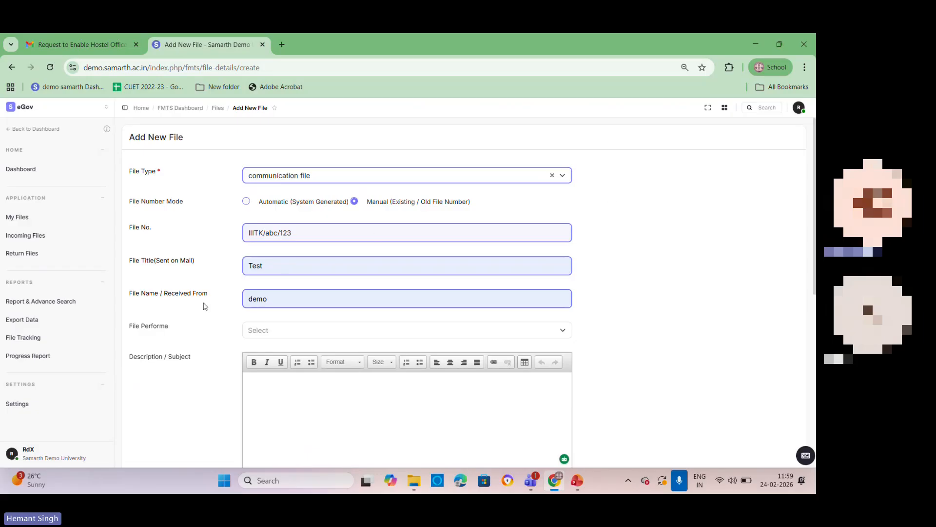
drag(267, 265, 230, 269)
drag(280, 299, 230, 299)
click(290, 298)
Step: Choose Test4 as the file performa for the new file's description
scroll(290, 298, down, 1)
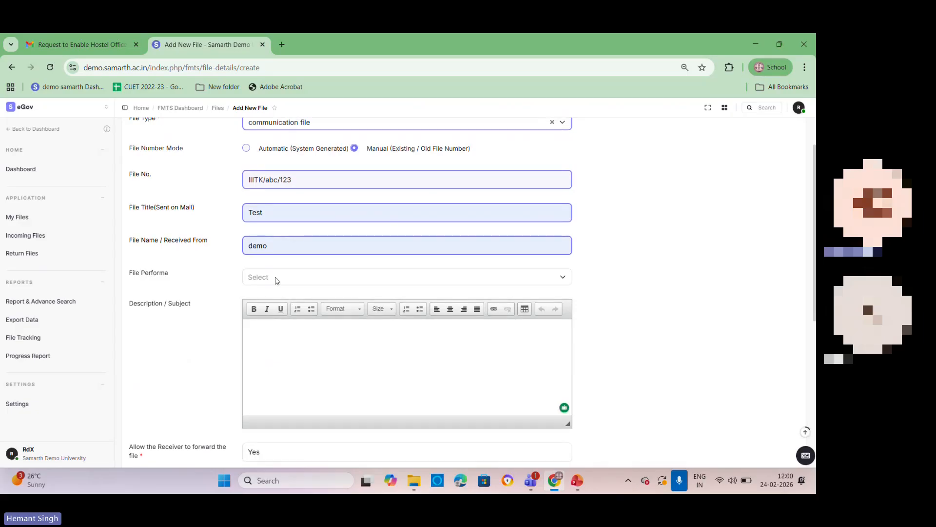
click(277, 279)
click(266, 345)
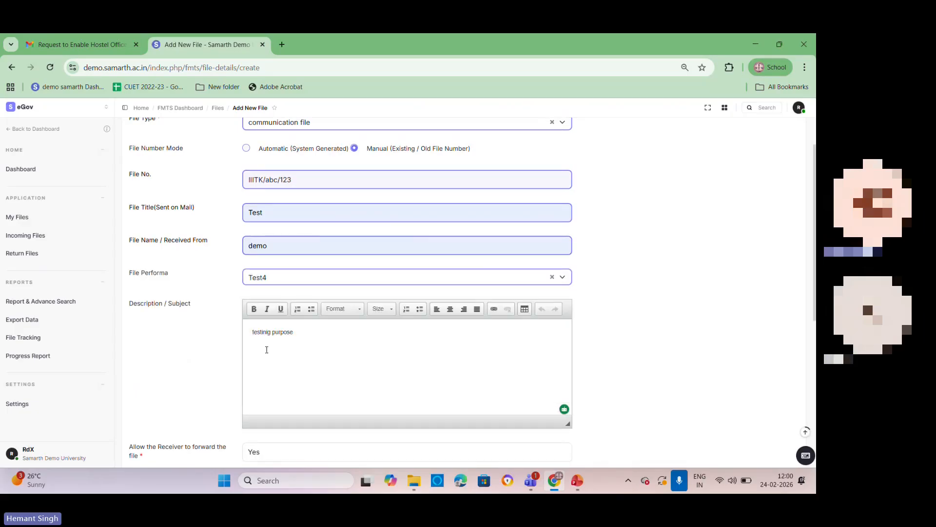
Step: Try No for allowing the receiver to forward the file, and set it back to Yes
scroll(273, 350, down, 3)
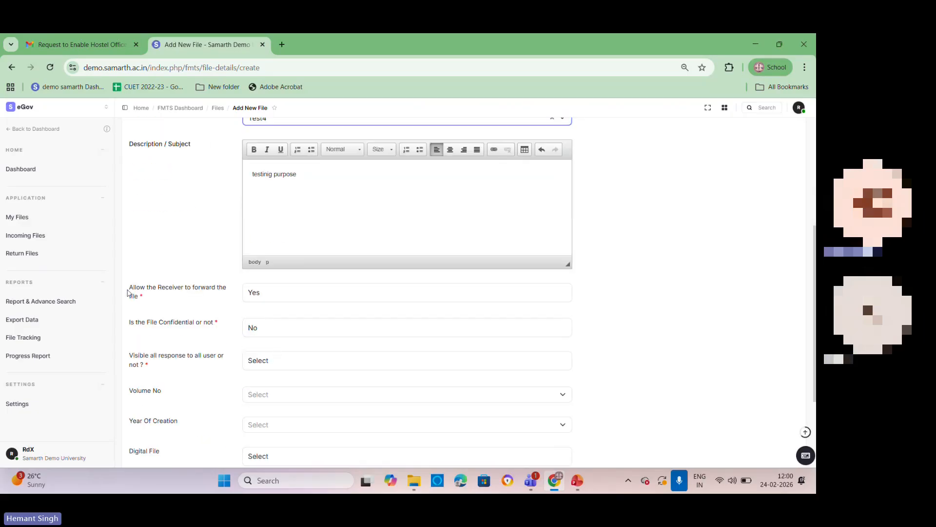
drag(128, 287, 227, 288)
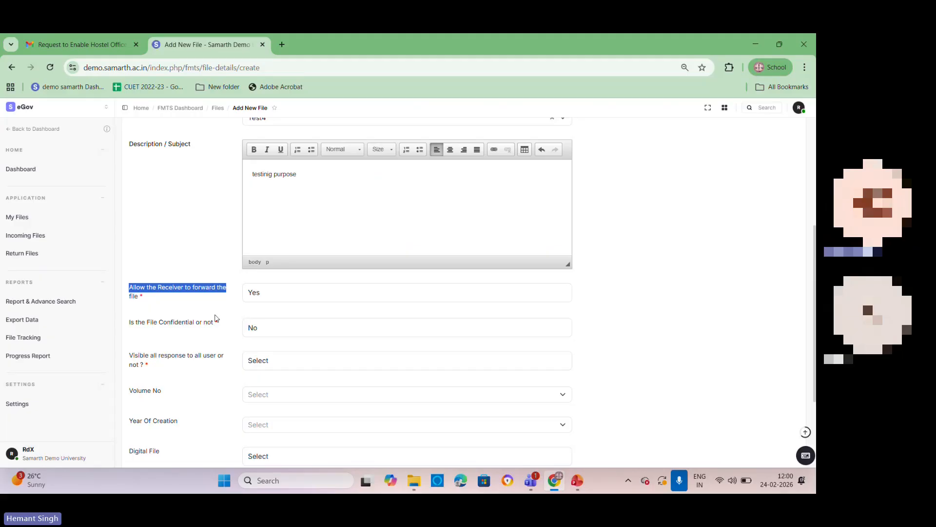
click(270, 296)
click(271, 297)
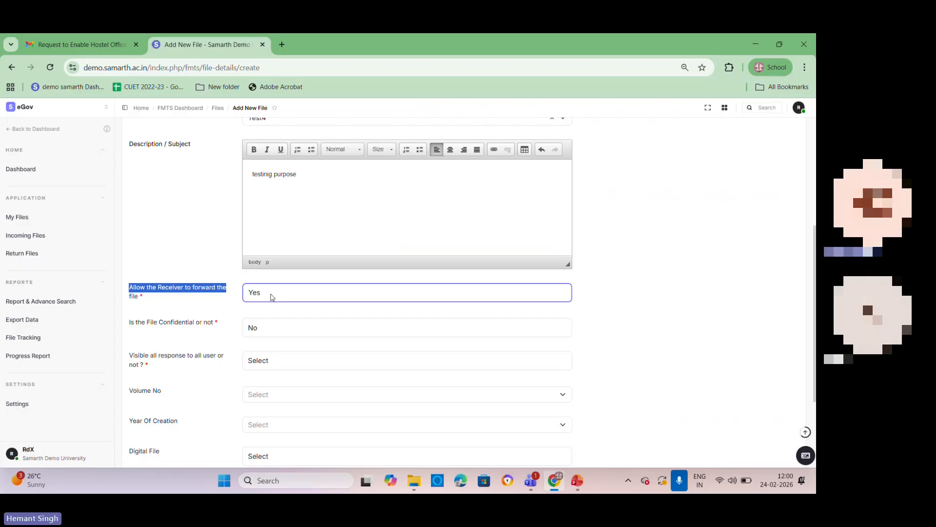
click(271, 295)
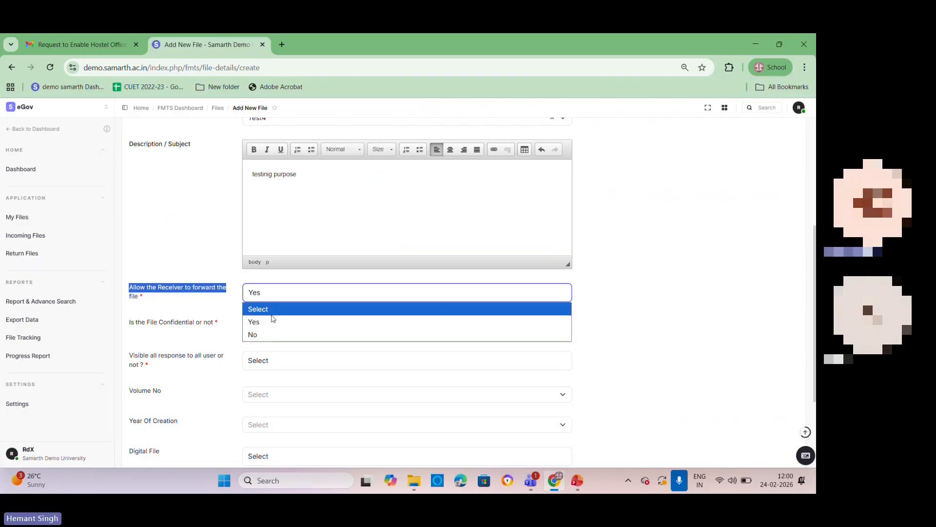
click(269, 335)
click(272, 294)
click(268, 318)
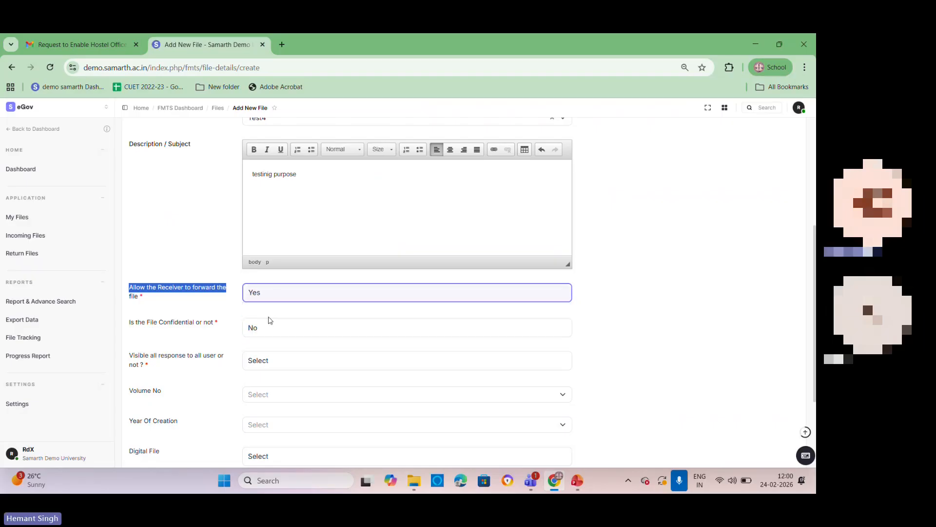
Step: Mark the new file as confidential by setting that option to Yes
drag(138, 324, 251, 321)
click(278, 328)
click(277, 358)
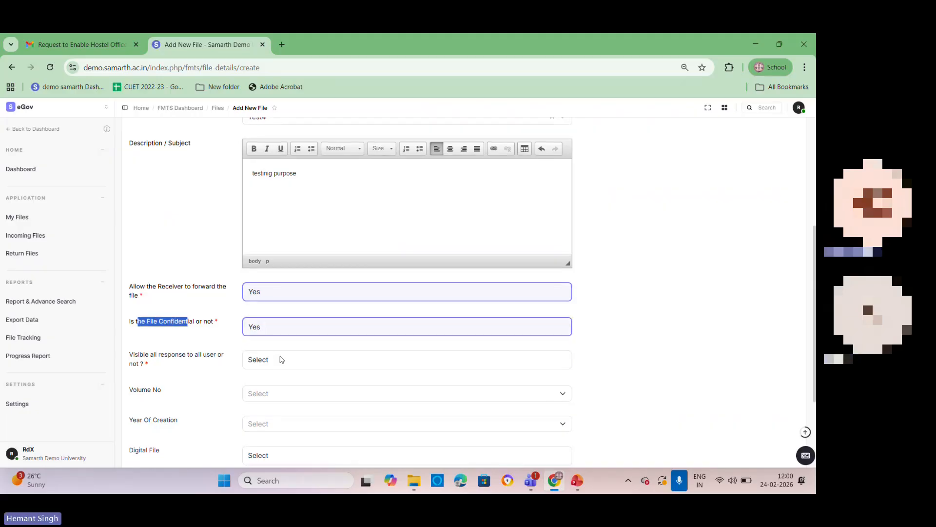
Step: Try NO for making all responses visible to all users, and set the option to YES
scroll(196, 273, down, 2)
click(168, 262)
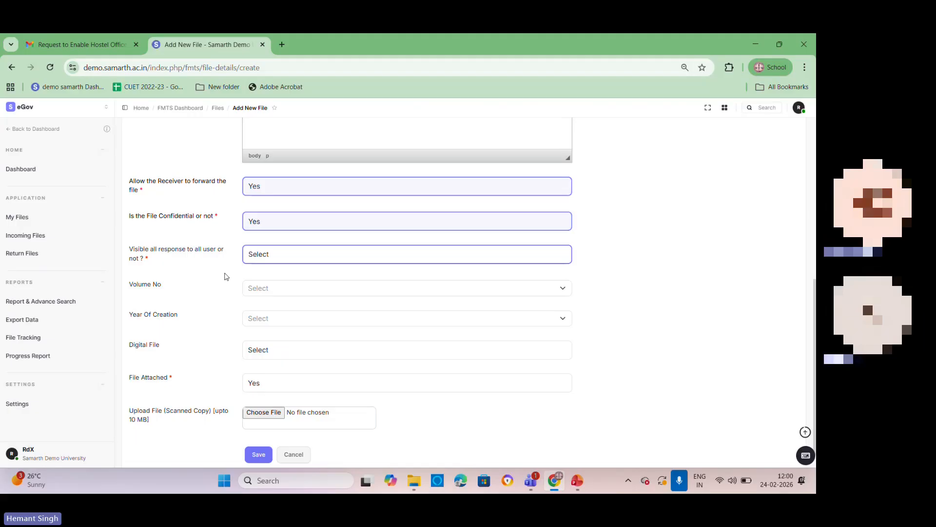
click(342, 260)
click(313, 296)
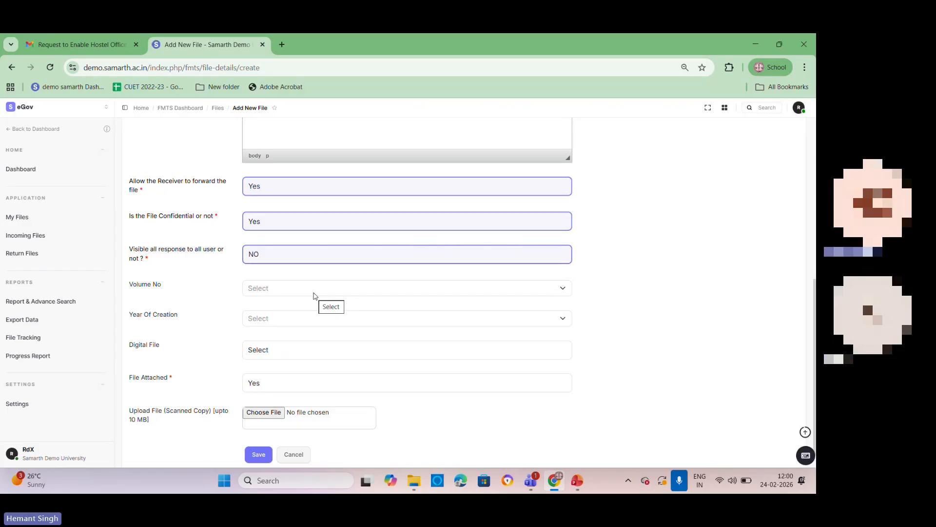
click(260, 254)
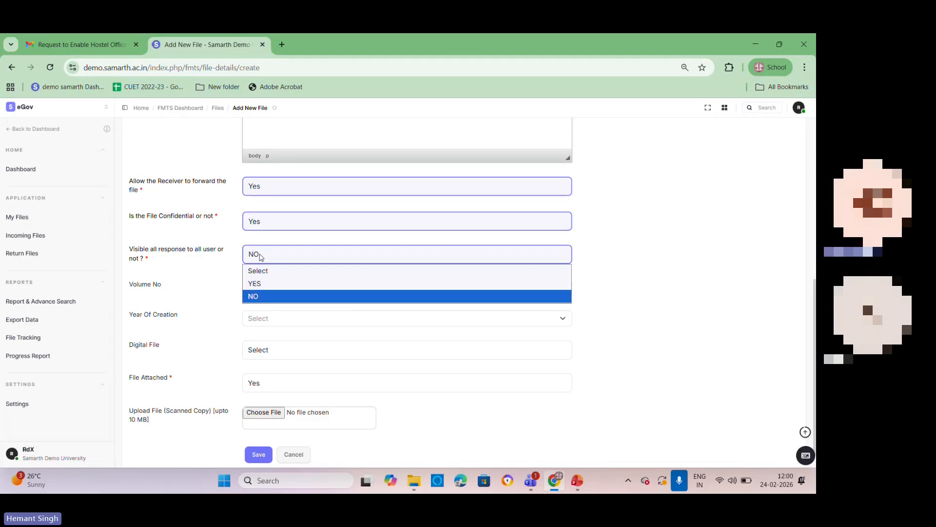
click(263, 283)
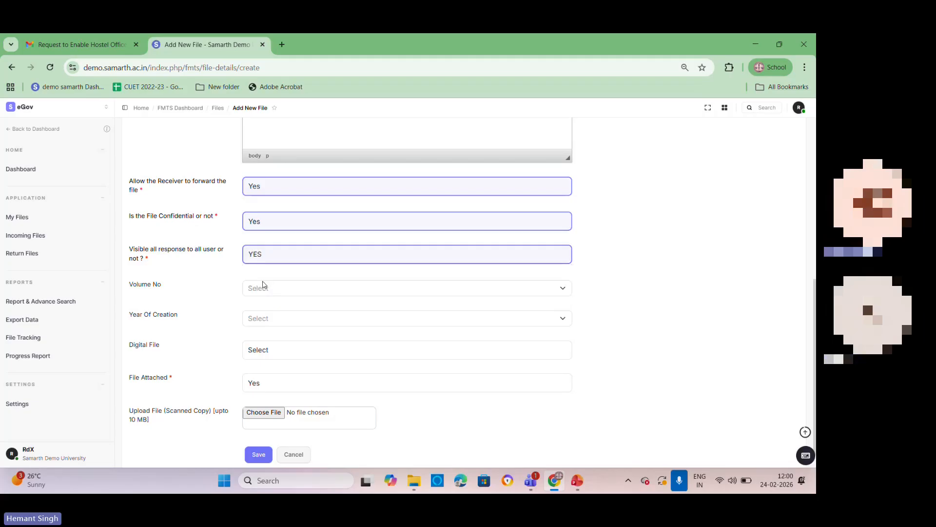
Step: Try V1 as the volume number and clear it, and set the year of creation to 2026
click(263, 287)
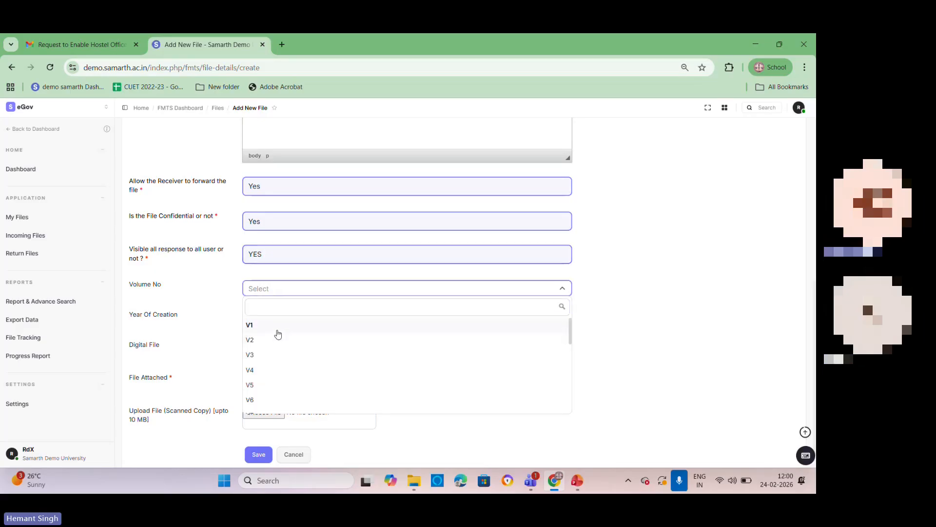
click(276, 330)
click(552, 288)
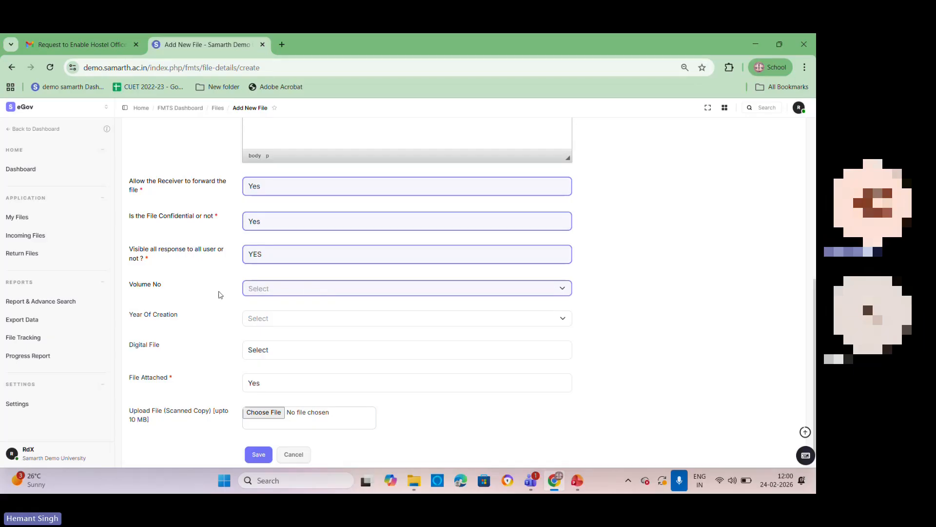
click(285, 321)
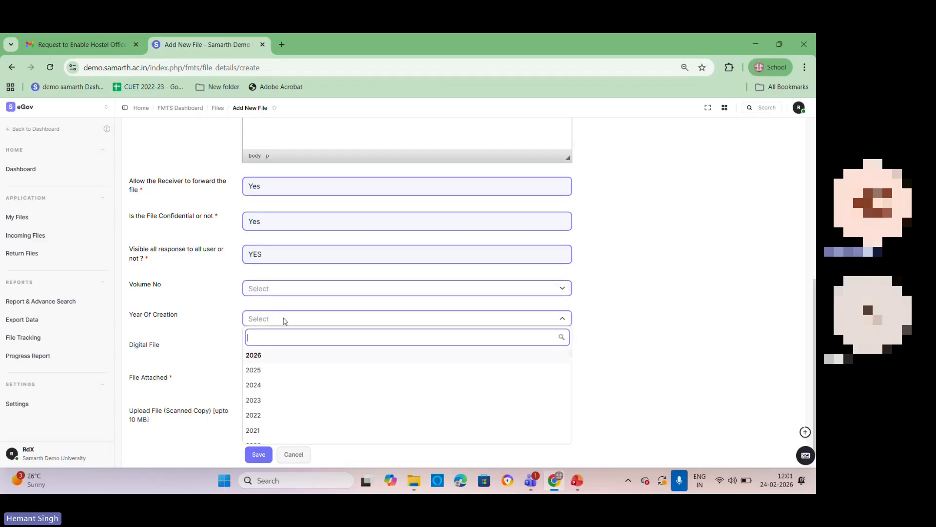
click(275, 356)
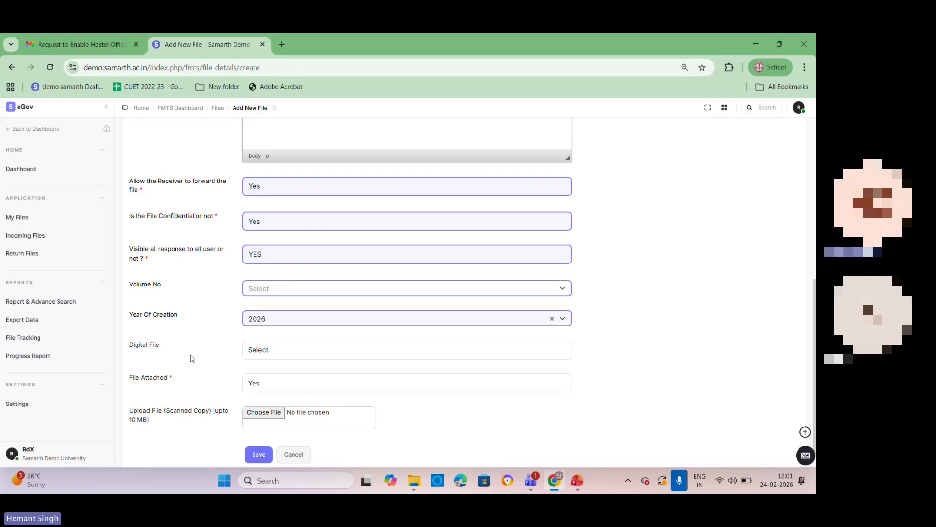
Step: Try both Yes and No for the Digital File option and set it back to Yes
scroll(186, 335, down, 1)
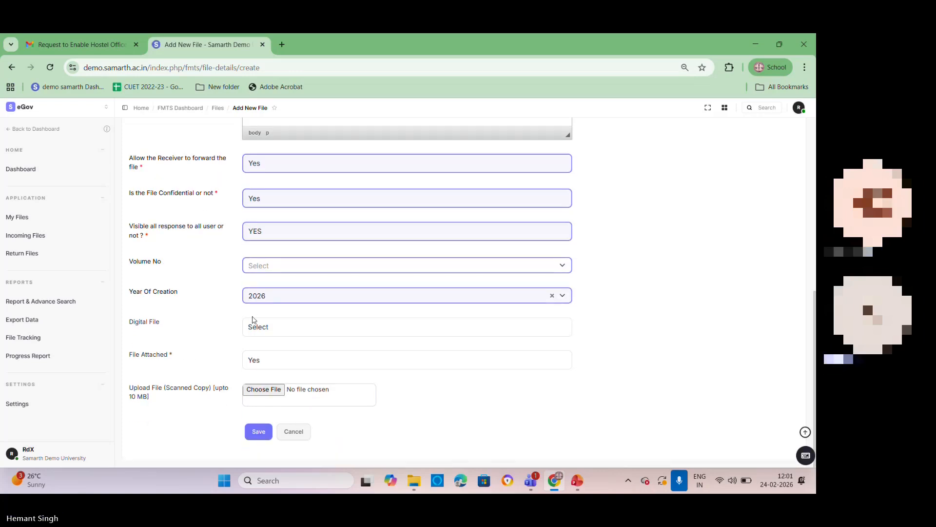
click(274, 330)
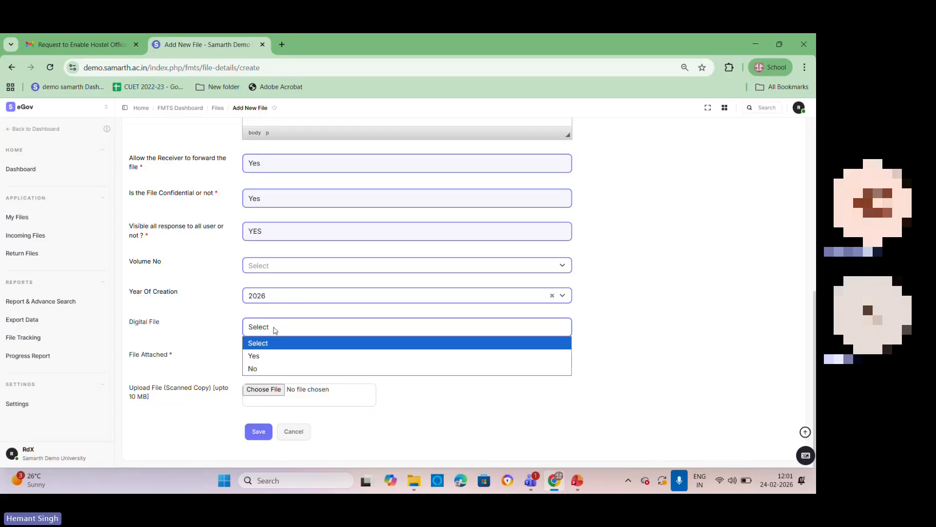
click(277, 353)
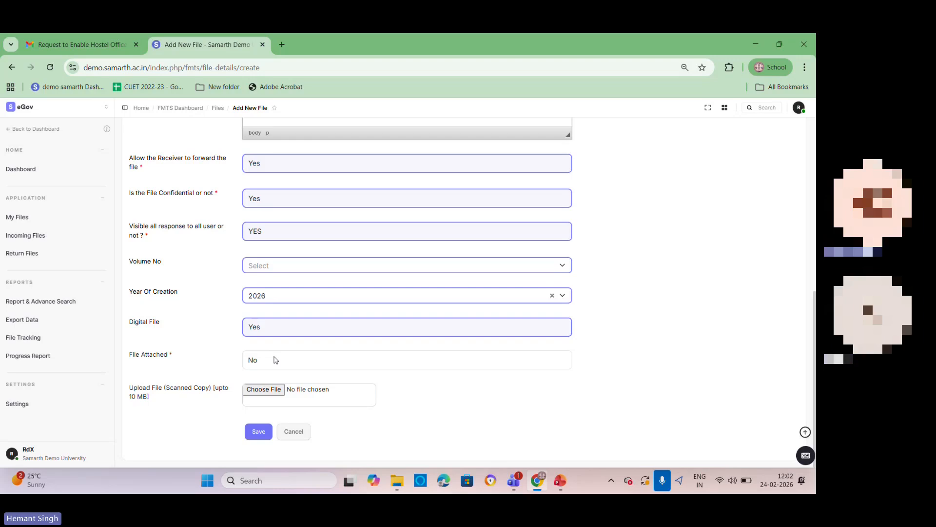
click(292, 325)
click(415, 368)
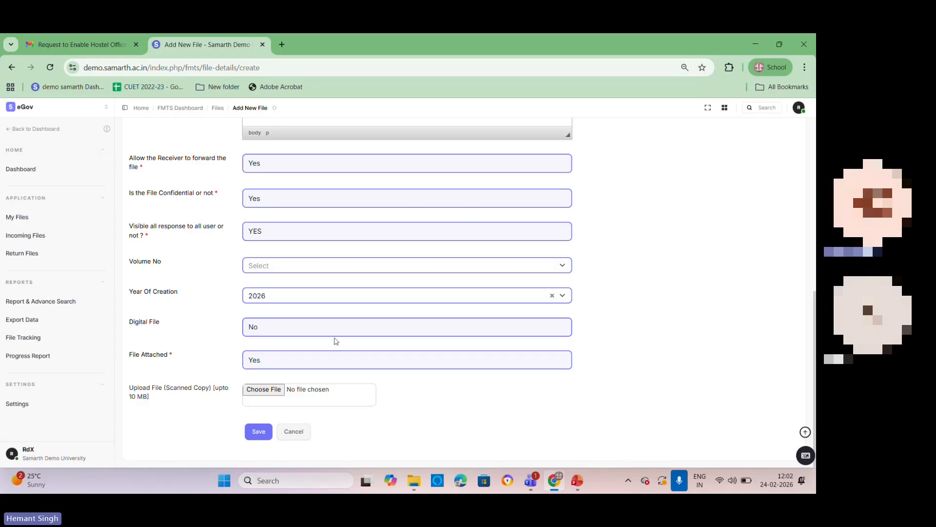
click(299, 328)
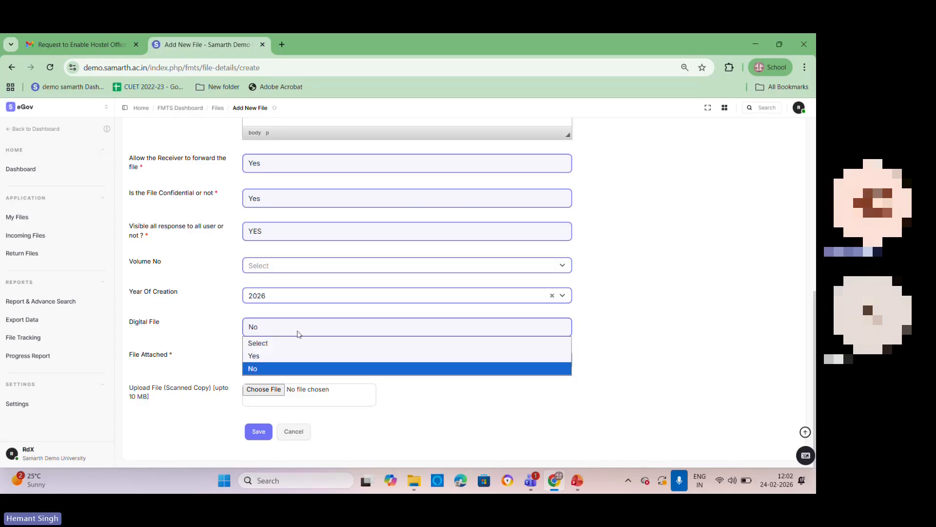
click(300, 356)
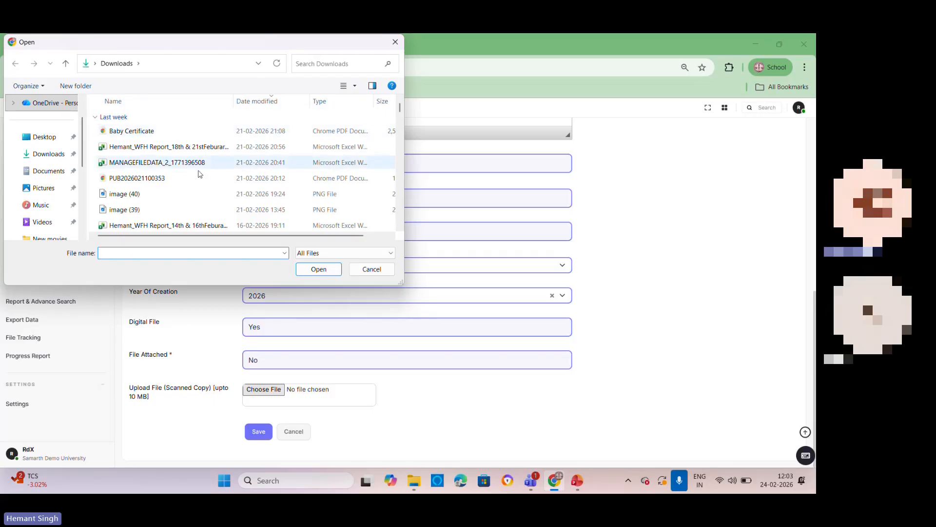
Step: Choose image (40).png as the scanned copy to upload, and set File Attached to Yes after trying No
click(122, 194)
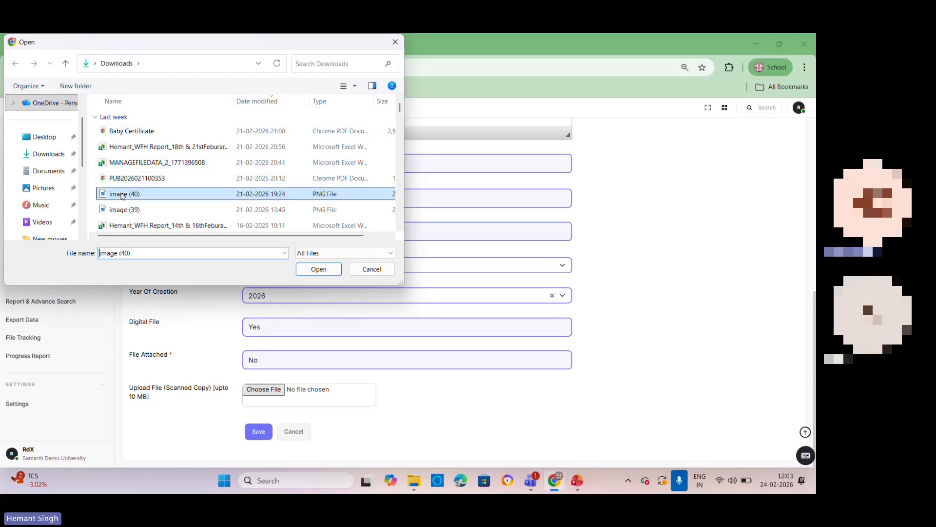
click(318, 269)
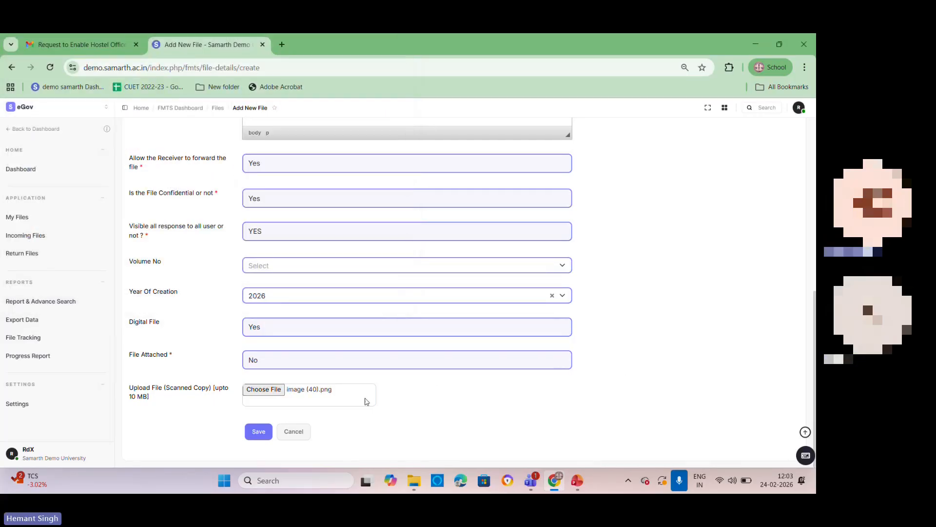
click(271, 361)
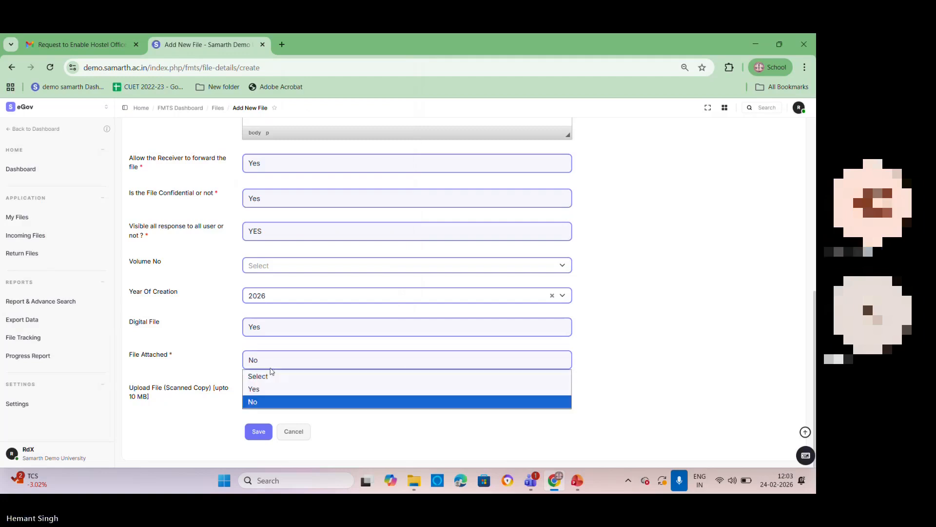
click(268, 389)
click(273, 365)
click(269, 402)
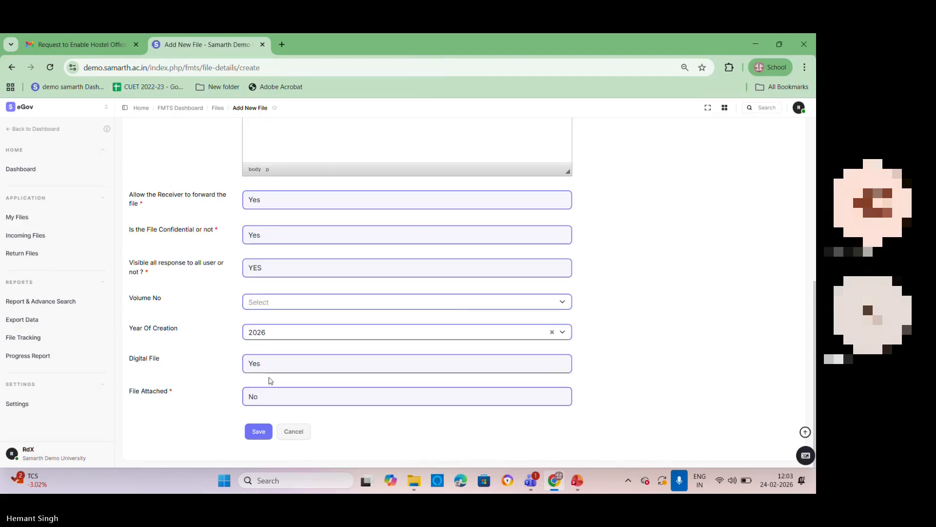
click(276, 401)
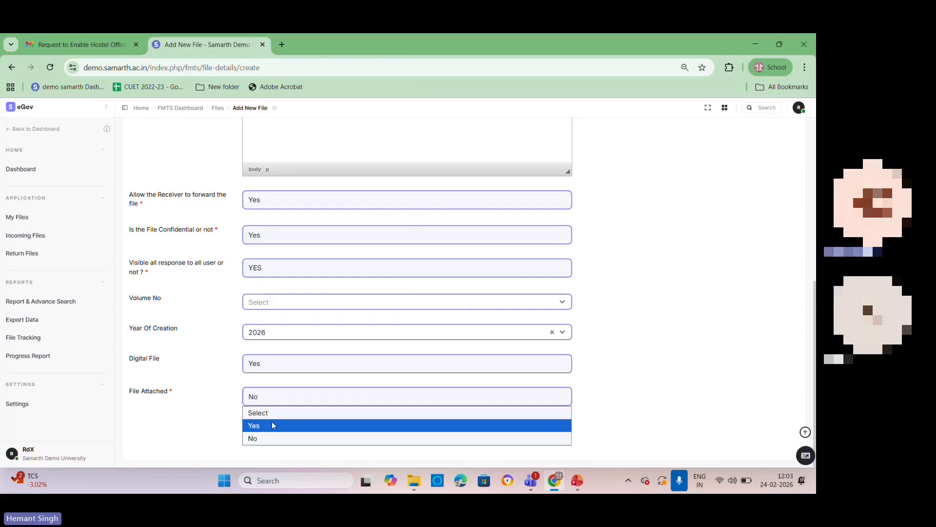
click(271, 421)
Step: Set Digital File to No and save the new file
click(275, 332)
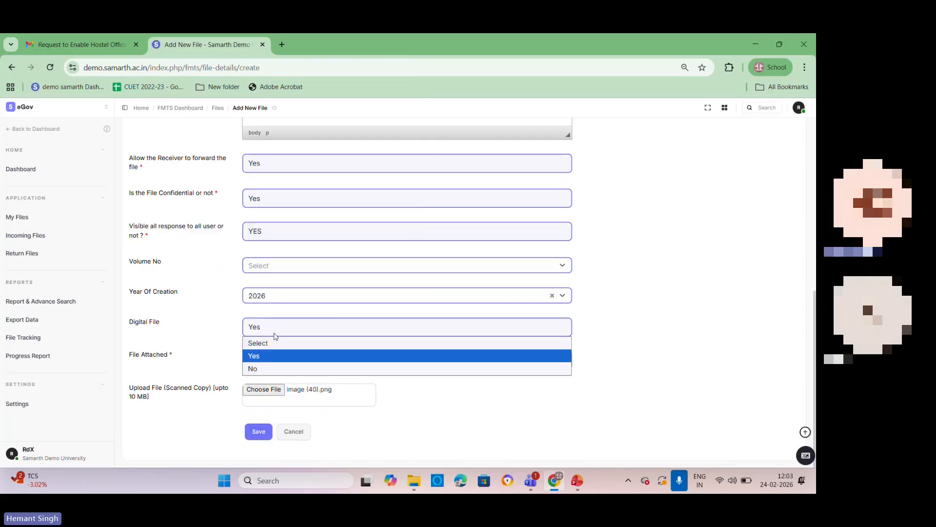
click(269, 369)
click(259, 432)
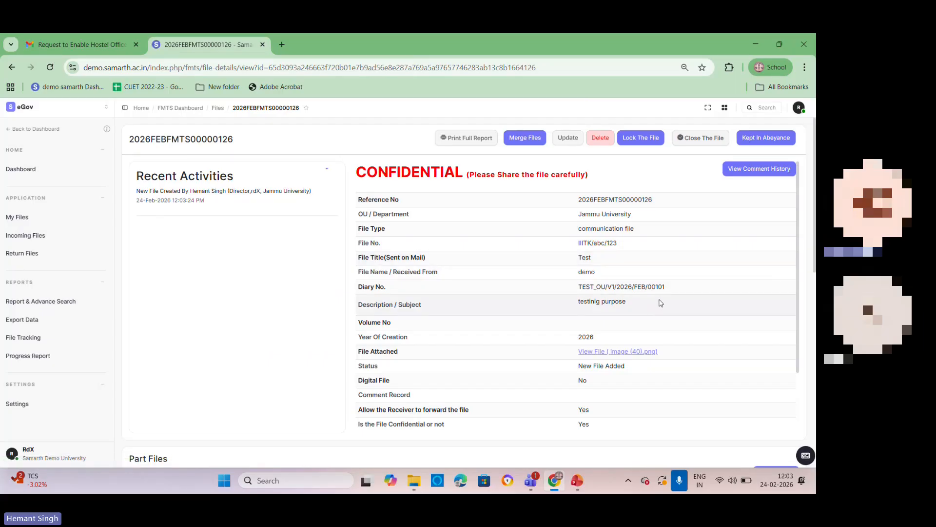
Step: Open the new file's full printable report, read through it, and return to the file's details
click(458, 141)
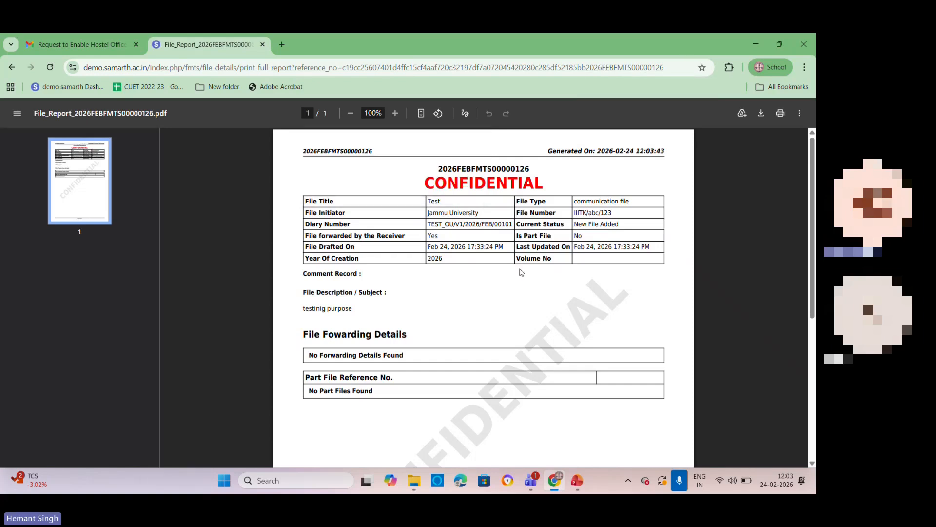
scroll(522, 272, down, 1)
scroll(520, 272, down, 3)
scroll(520, 270, up, 4)
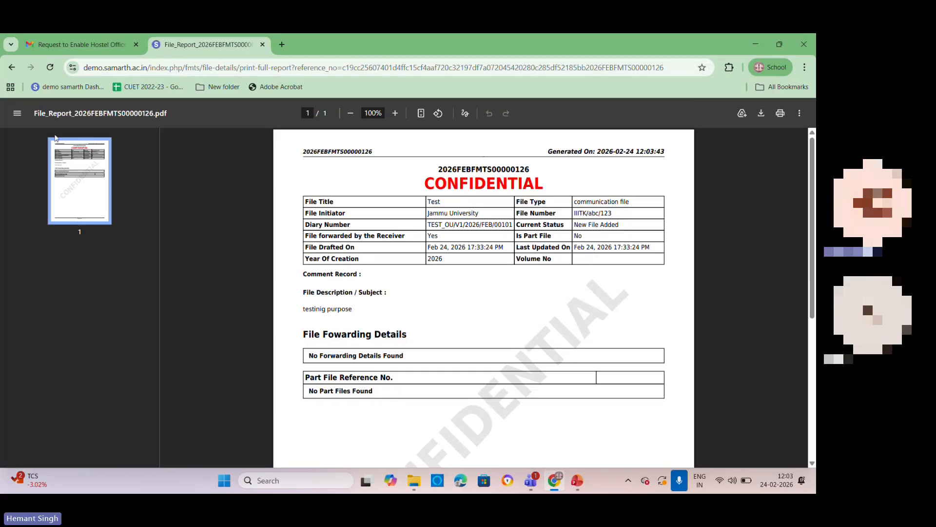
click(12, 67)
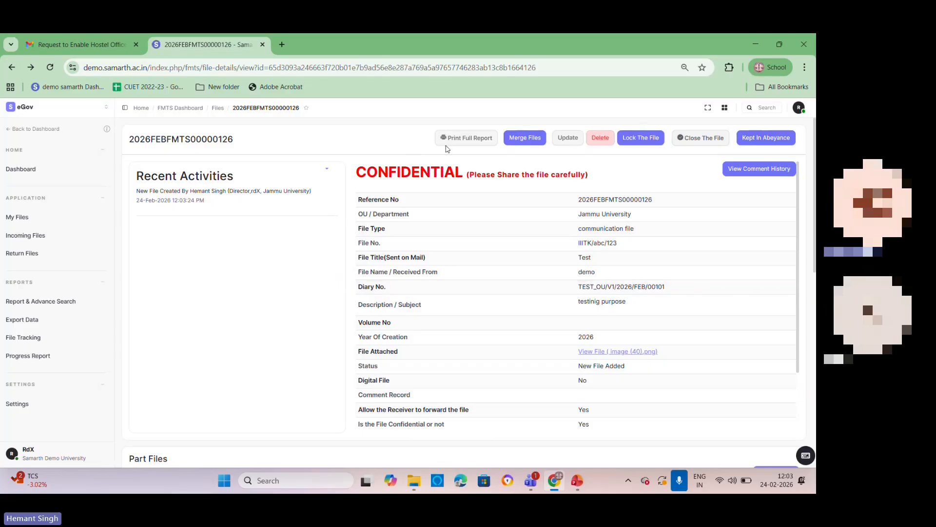
Step: Merge this file with 2025JULFMTS00000018 and review the entry in the Merge Files section
click(522, 139)
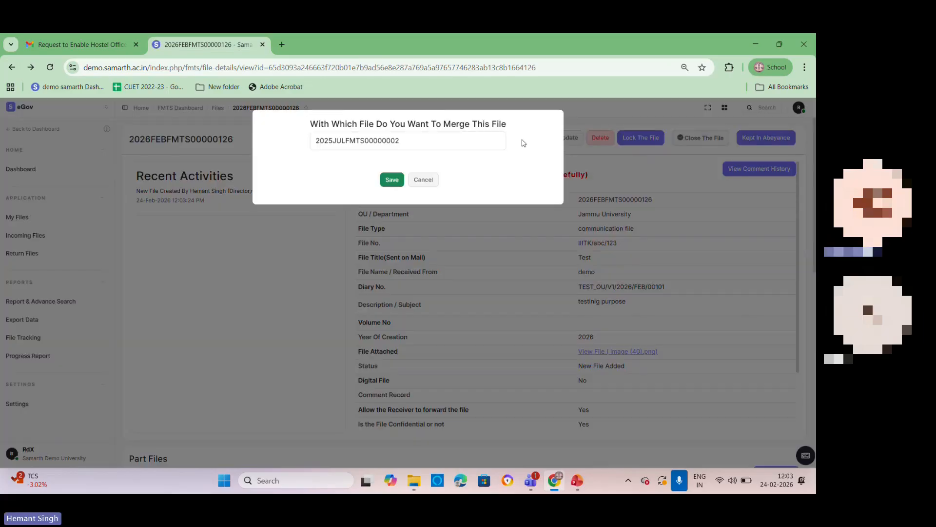
click(437, 141)
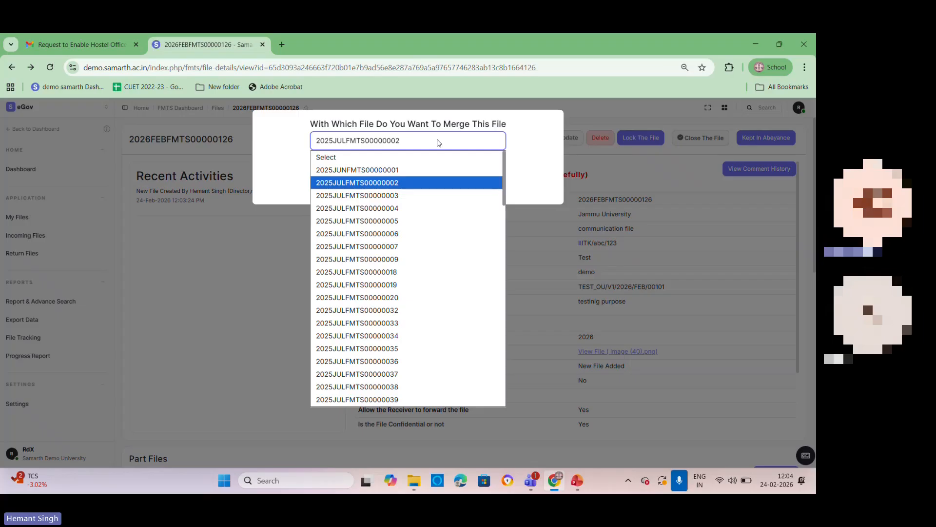
click(371, 271)
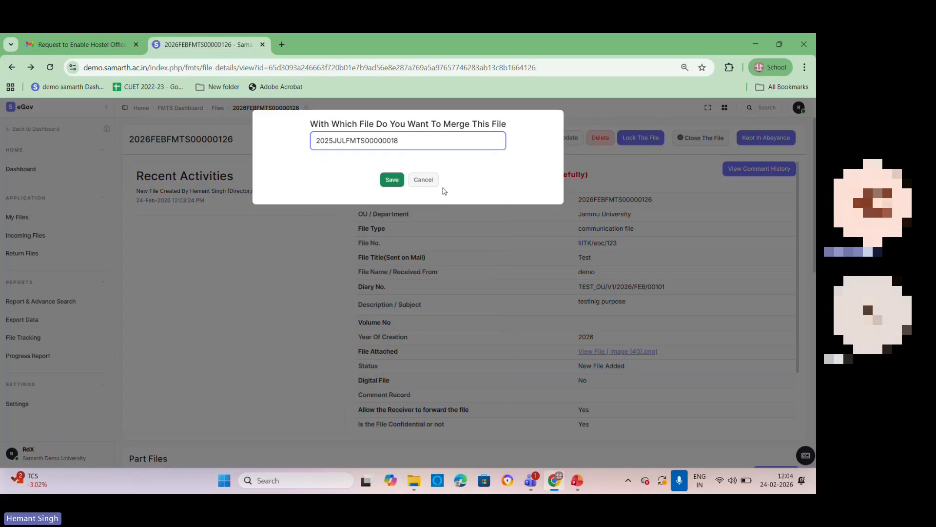
click(392, 179)
scroll(530, 224, down, 3)
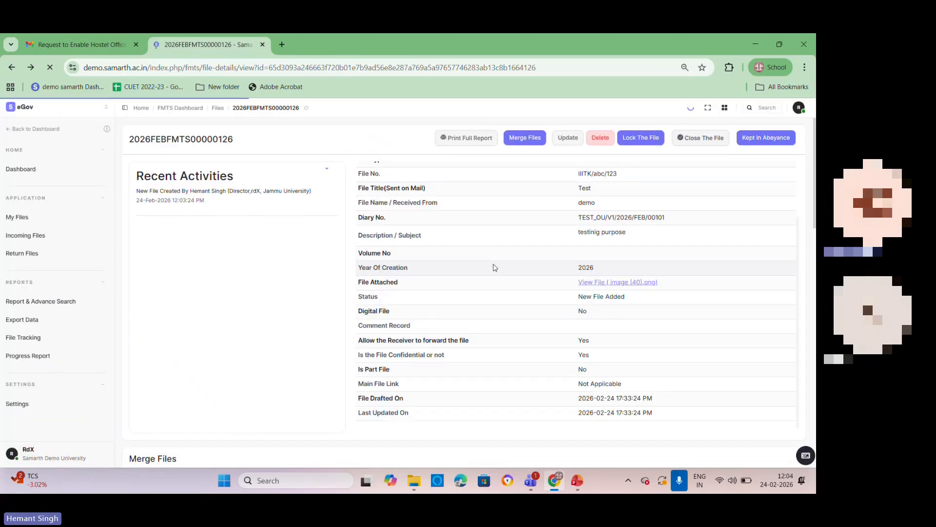
scroll(783, 278, down, 6)
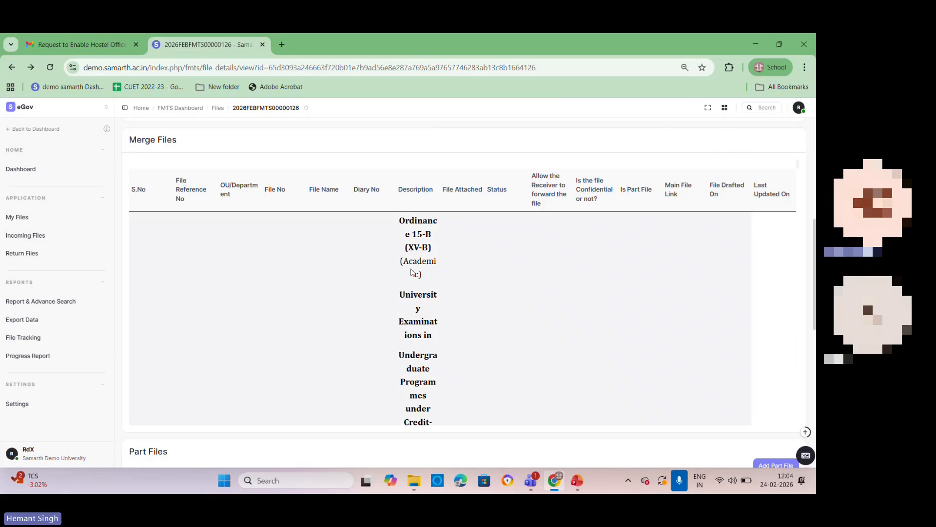
scroll(517, 337, down, 3)
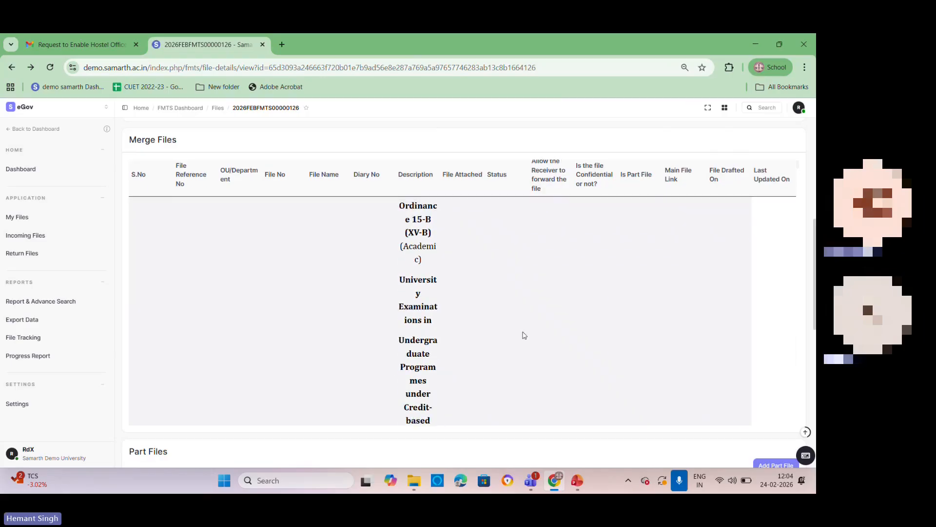
scroll(671, 349, up, 3)
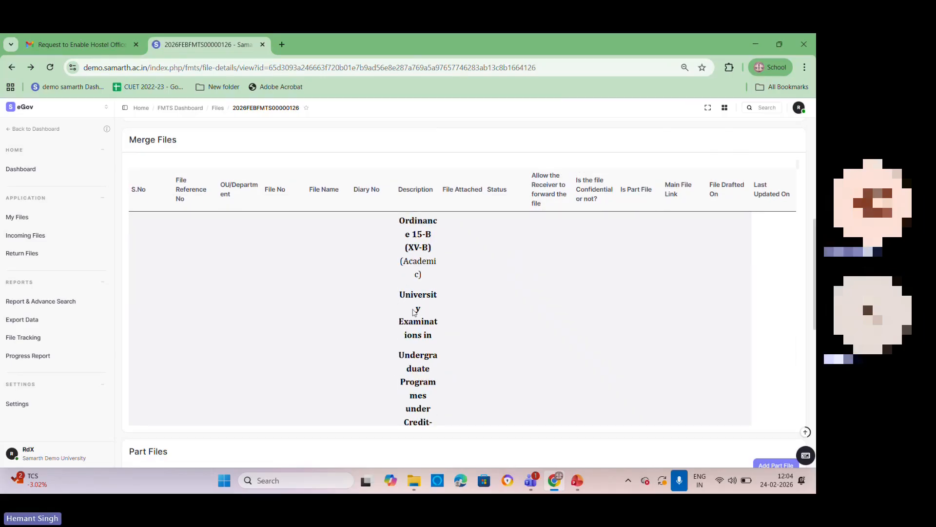
scroll(561, 317, up, 6)
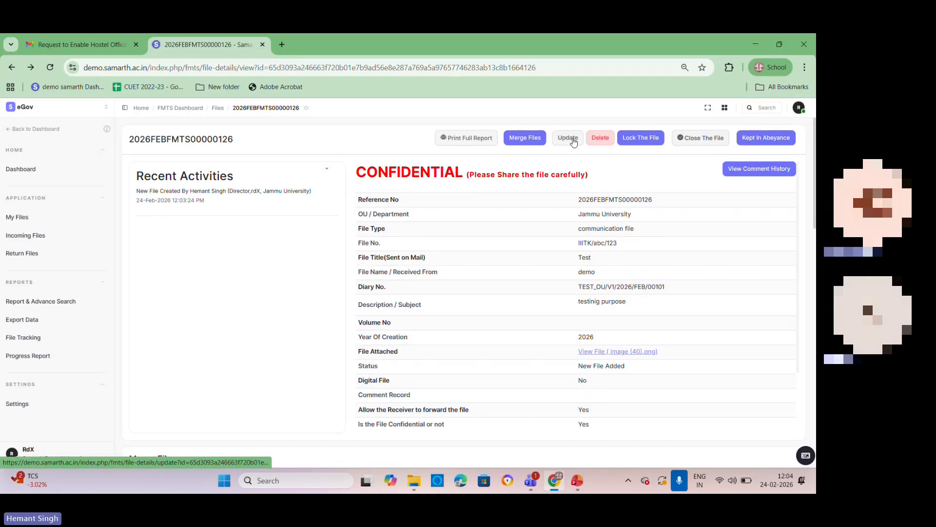
Step: Examine the action choices for locking the file and cancel without choosing one
click(648, 141)
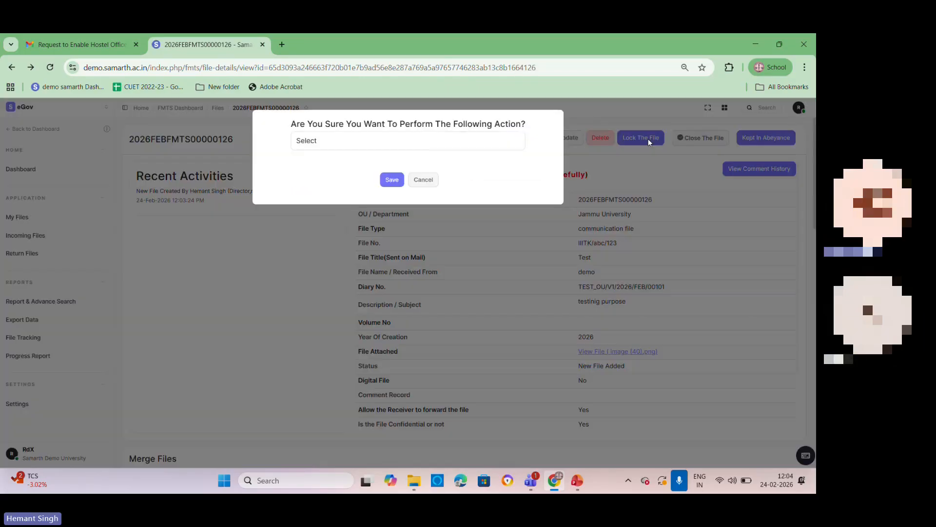
click(383, 144)
click(383, 143)
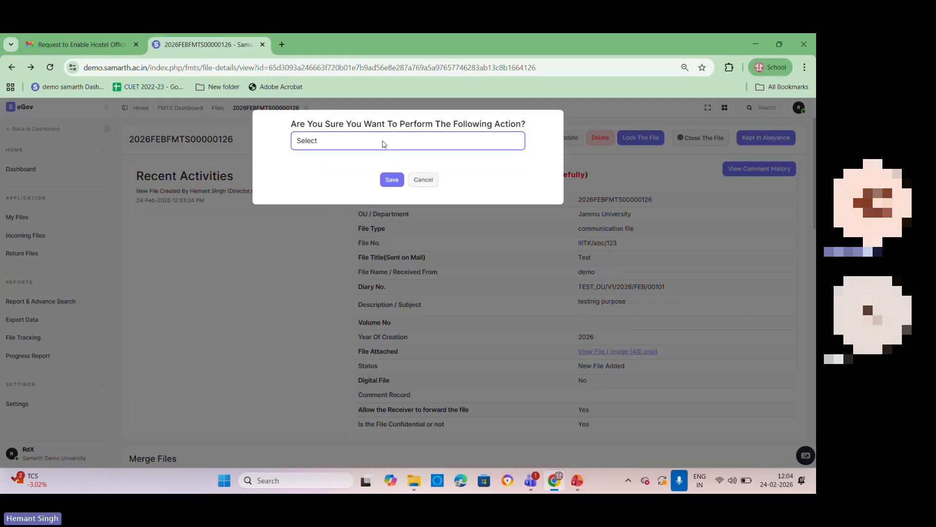
click(423, 180)
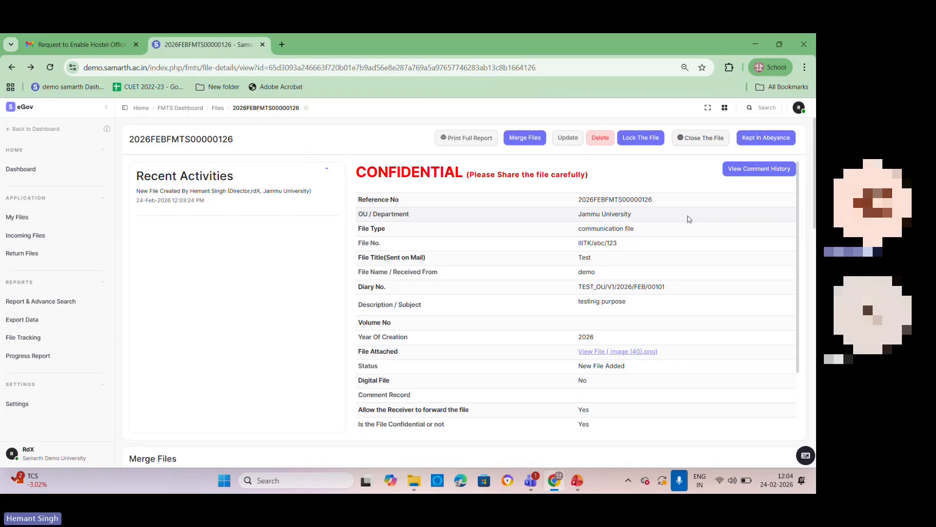
Step: Close file 2026FEBFMTS00000126, confirming the action with Yes, and dismiss the notification
click(701, 139)
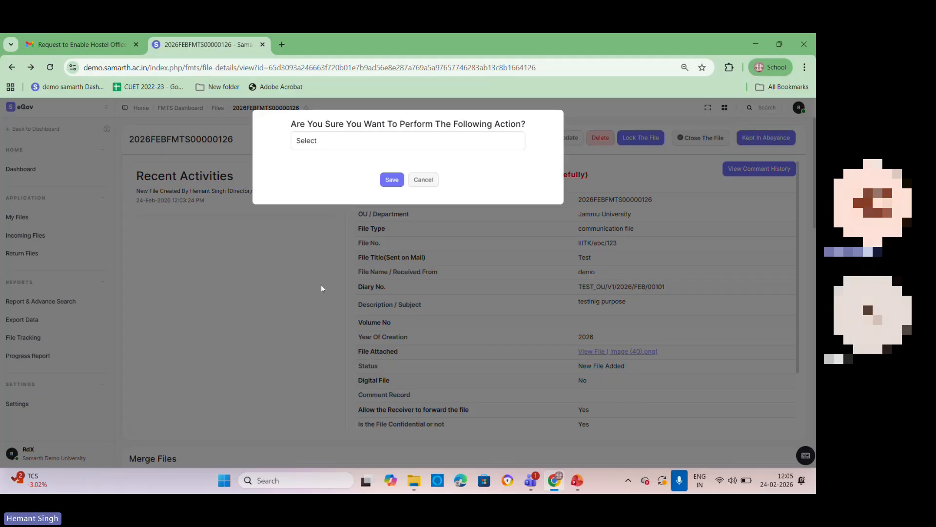
click(364, 143)
click(337, 169)
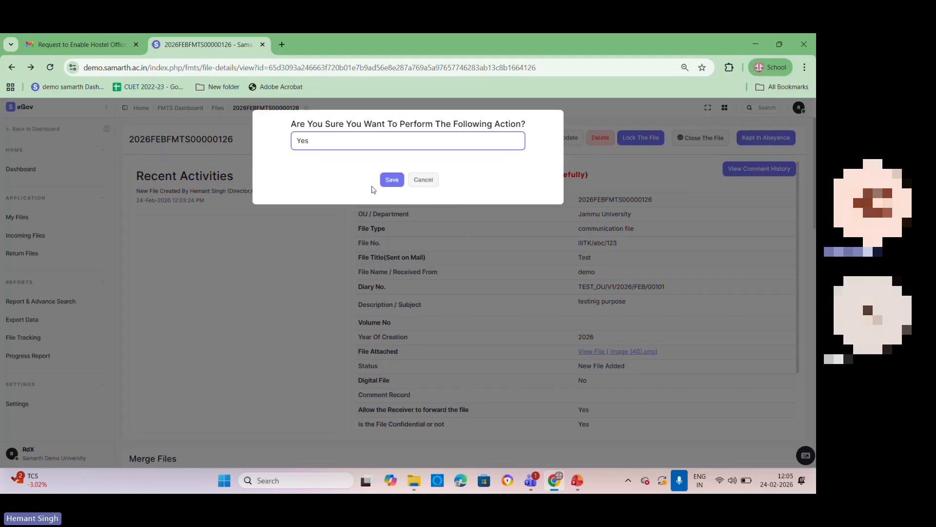
click(392, 180)
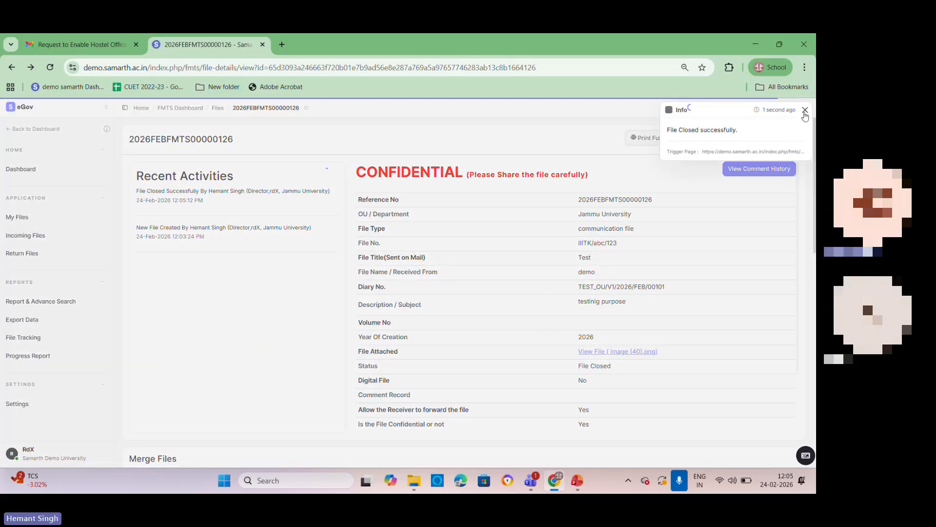
click(805, 109)
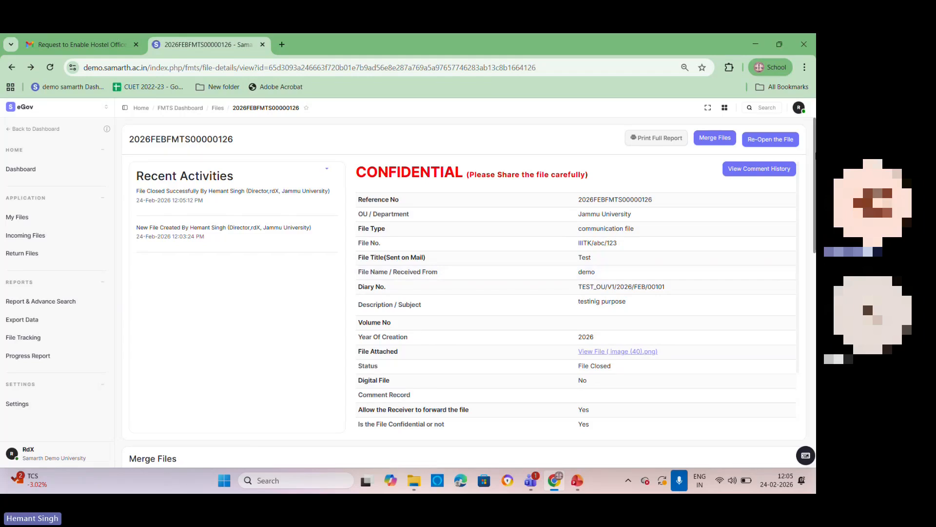
Step: Re-open the closed file, confirming the action with Yes, and dismiss the notification
click(779, 143)
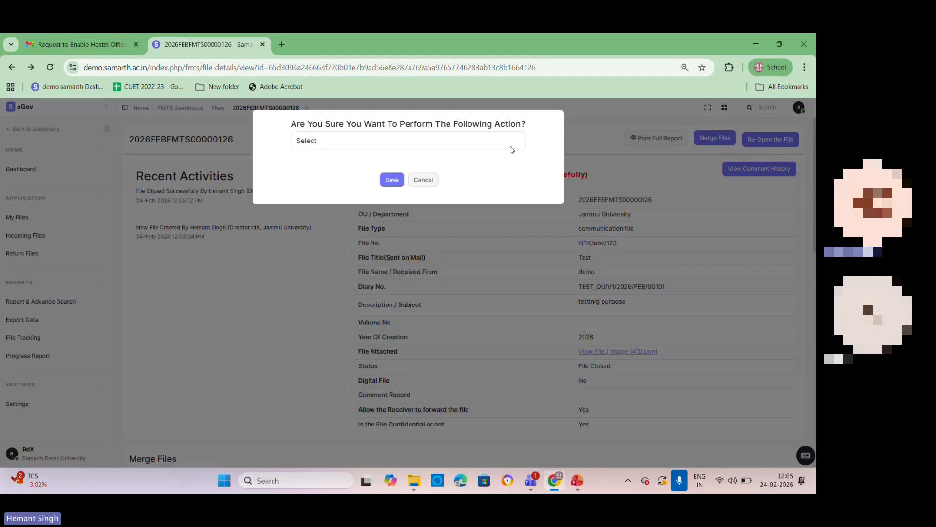
click(379, 141)
click(326, 166)
click(390, 179)
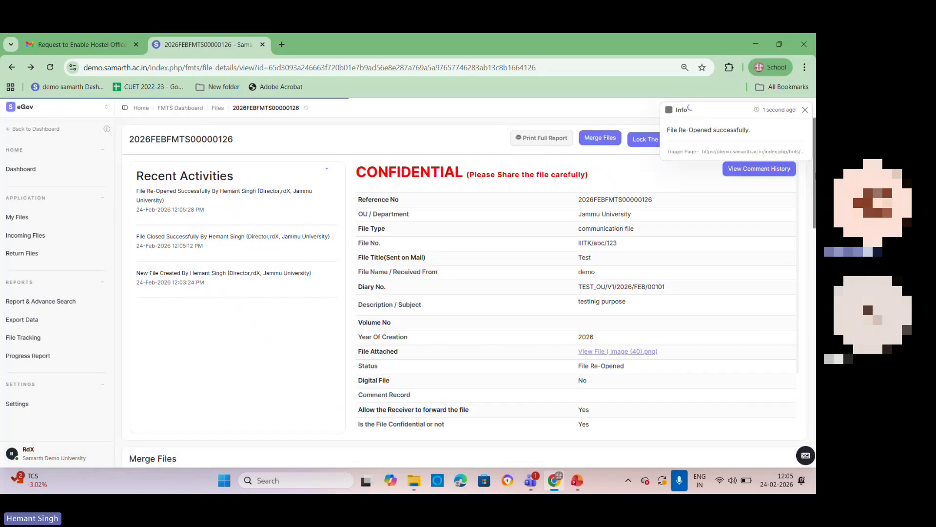
click(805, 111)
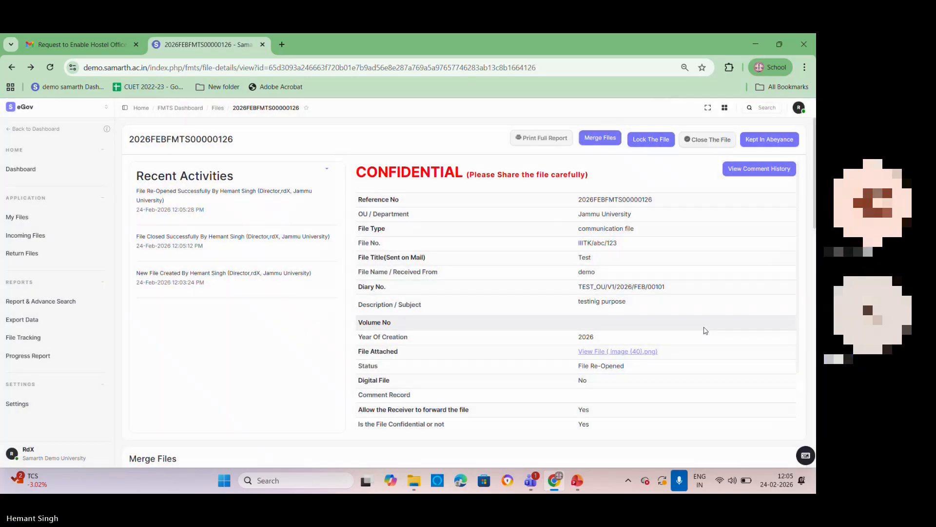
Step: Put the file in abeyance, confirming with Yes, and dismiss the notification
click(769, 141)
click(320, 142)
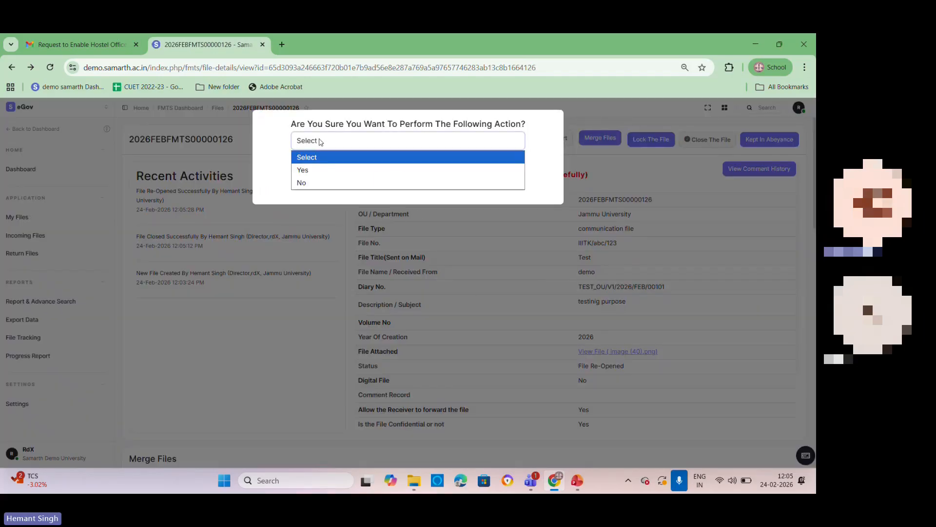
click(315, 171)
click(390, 180)
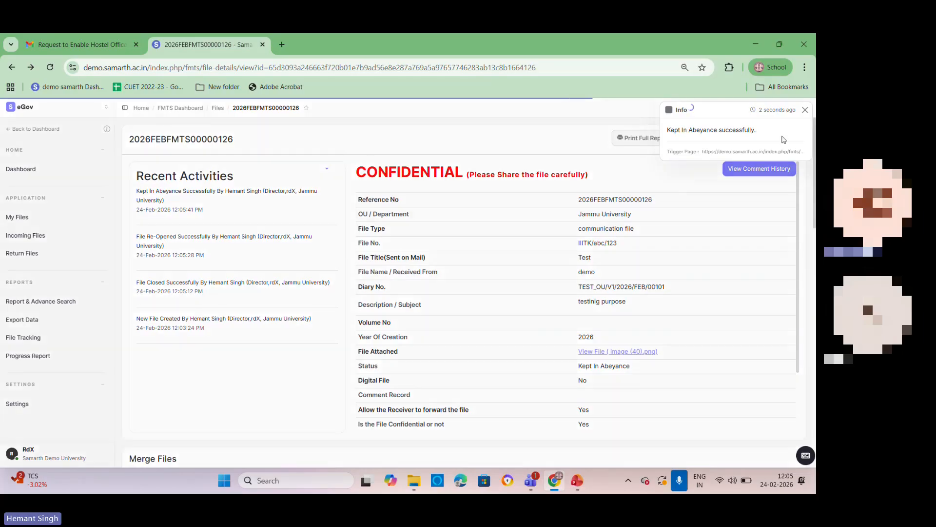
click(805, 111)
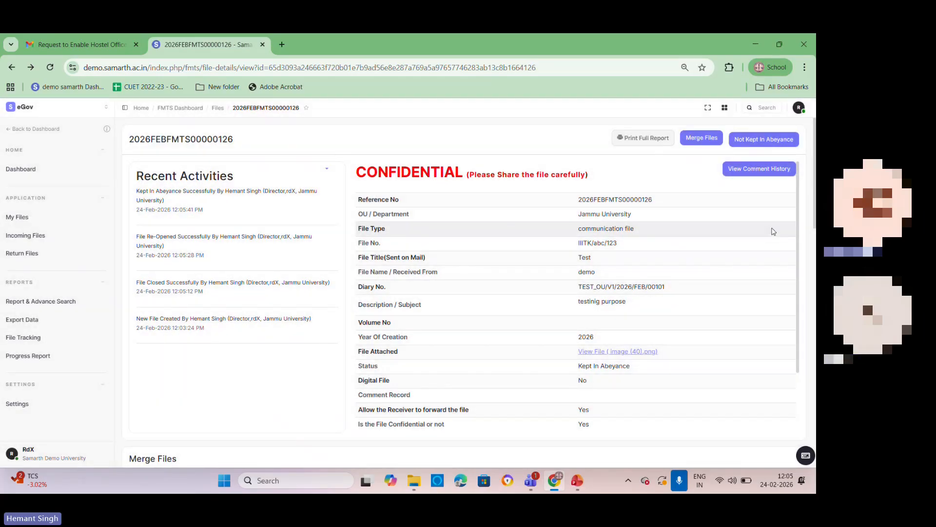
Step: Take the file out of abeyance, confirming with Yes, and dismiss the notification
click(767, 146)
click(410, 147)
click(341, 169)
click(393, 179)
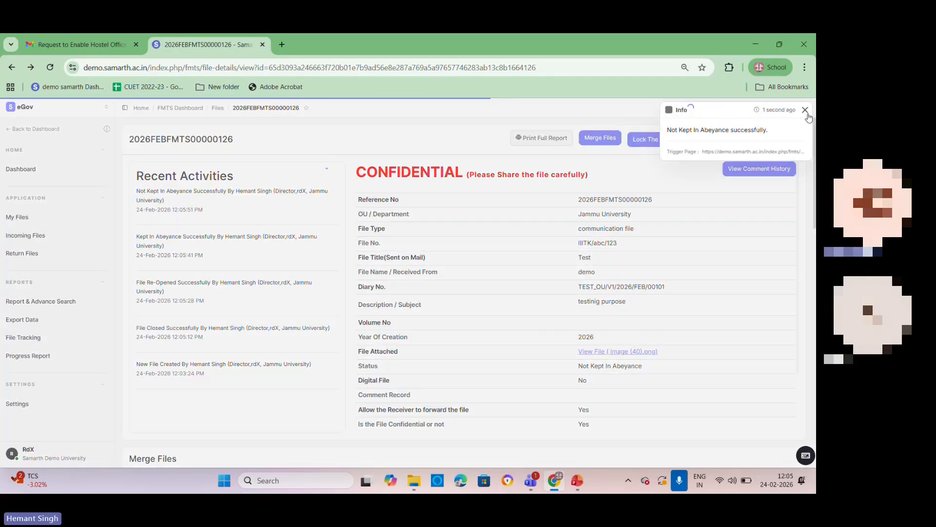
click(805, 110)
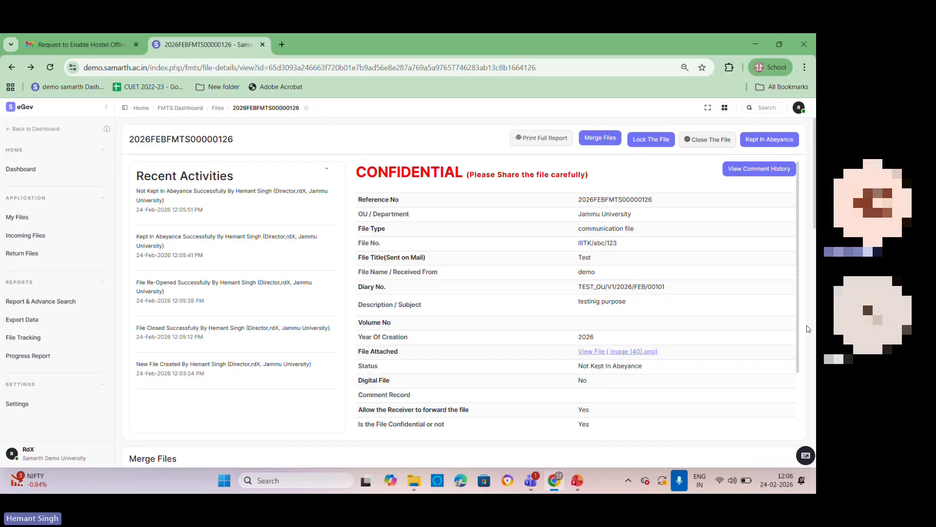
Step: Open the form for adding a part file, examine its fields, and return to the file's details without saving
scroll(658, 353, down, 2)
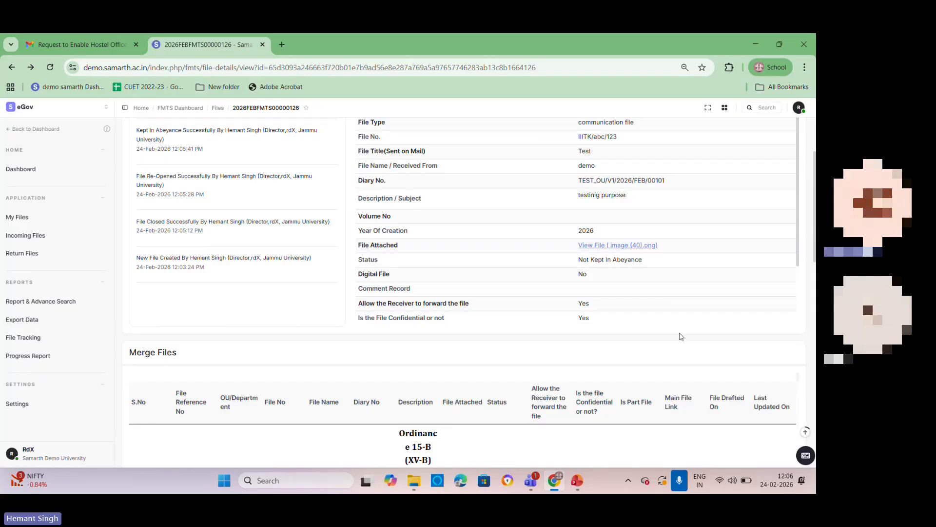
scroll(683, 293, down, 8)
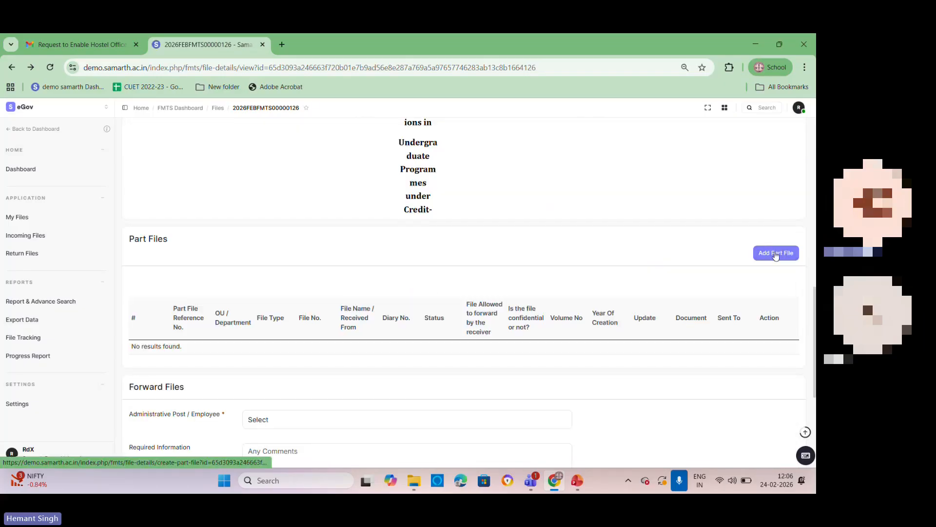
click(776, 253)
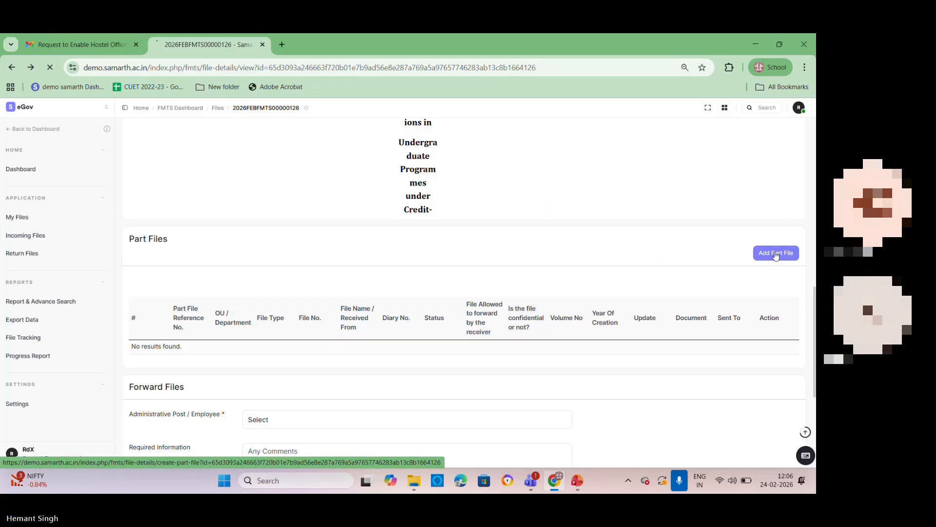
click(287, 174)
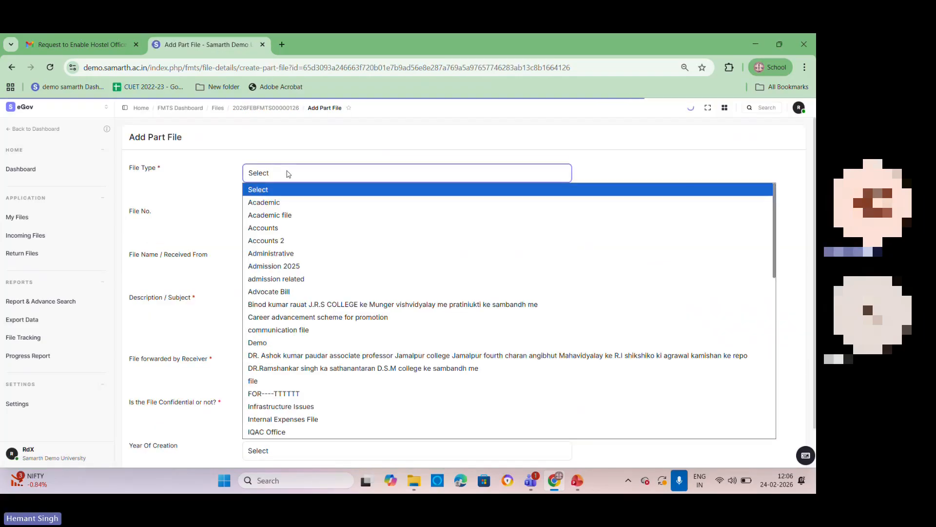
click(287, 191)
click(287, 215)
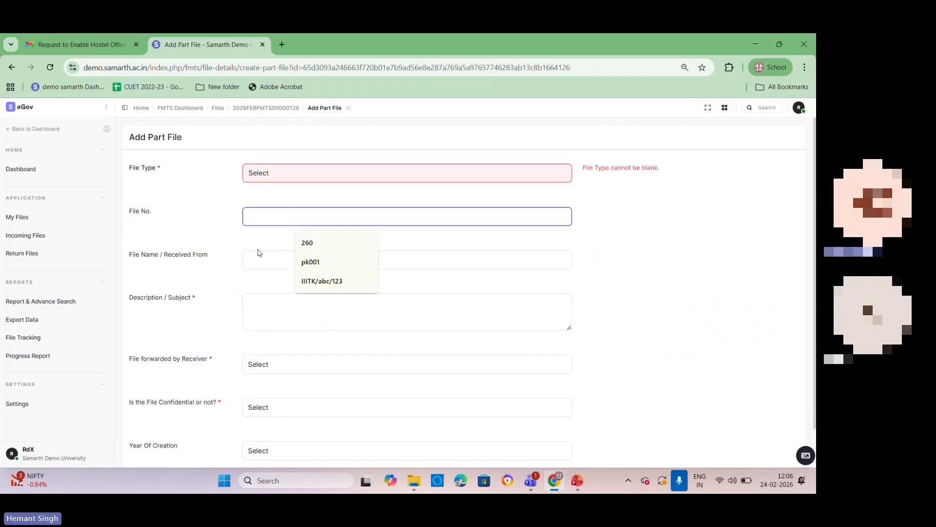
click(257, 261)
click(251, 216)
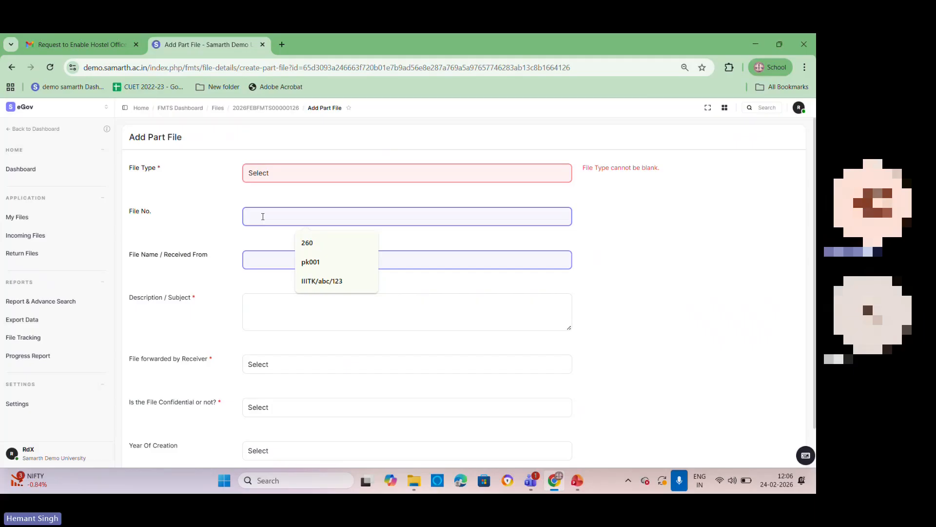
click(314, 260)
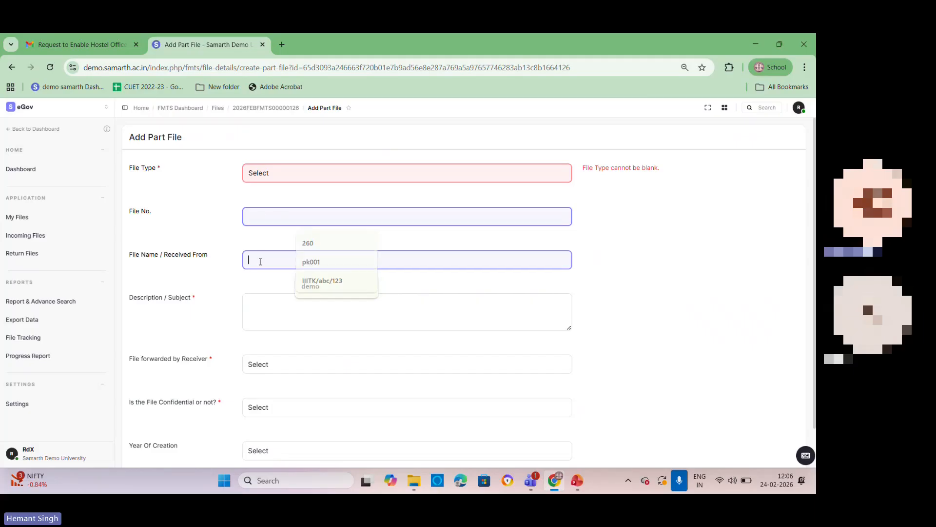
click(278, 309)
scroll(169, 319, down, 1)
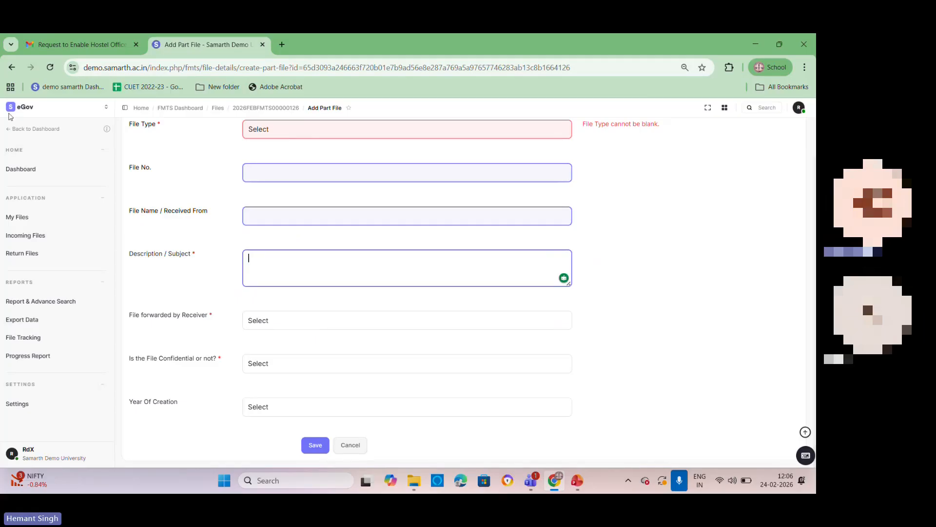
click(12, 67)
Step: In Forward Files, choose Administrative and set the recipient designation to the rpms_admin professor in the Department of English
scroll(771, 295, down, 10)
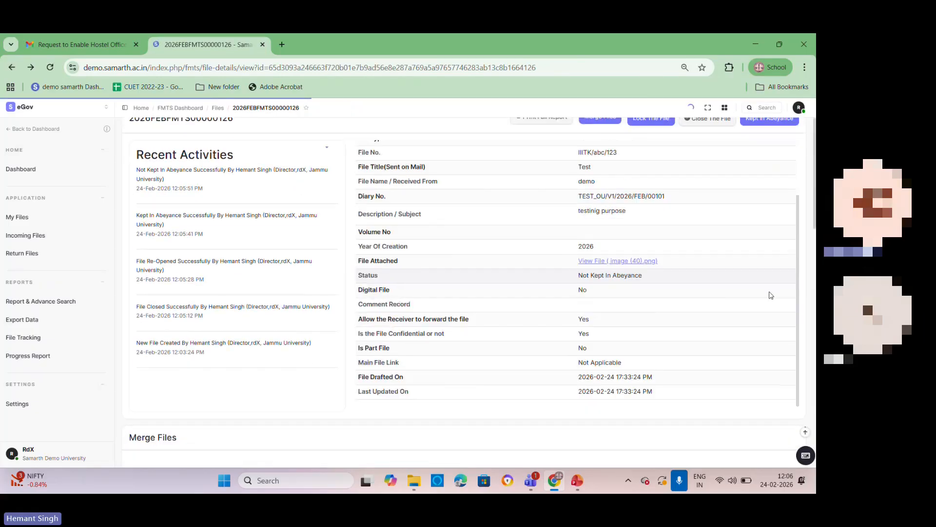
scroll(771, 295, down, 5)
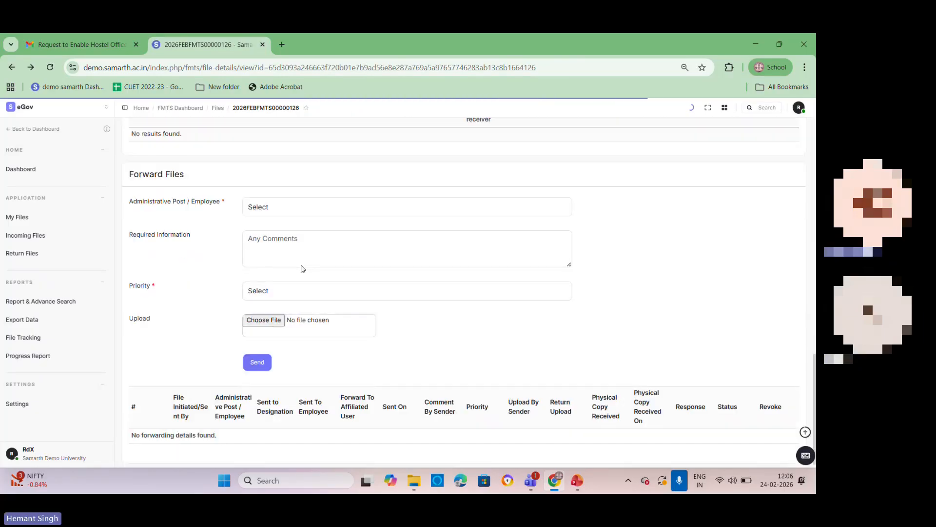
click(289, 211)
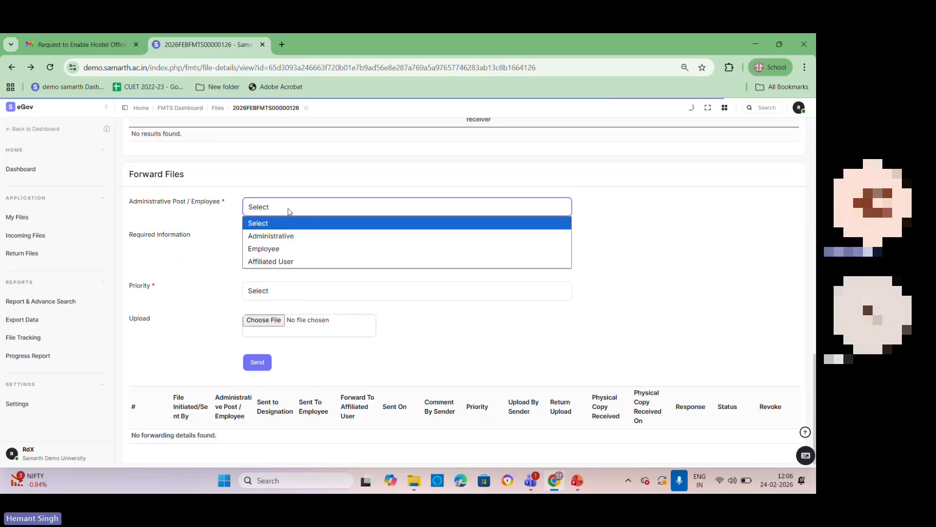
click(294, 237)
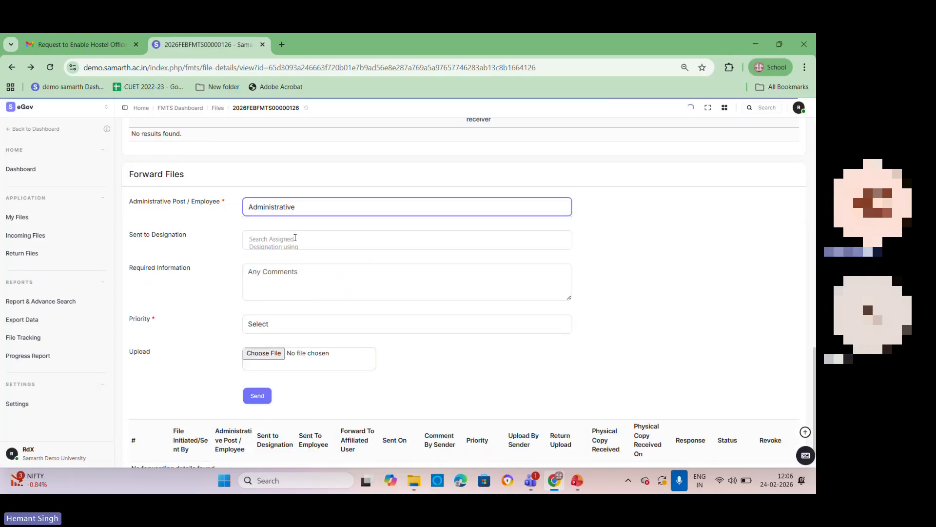
click(330, 240)
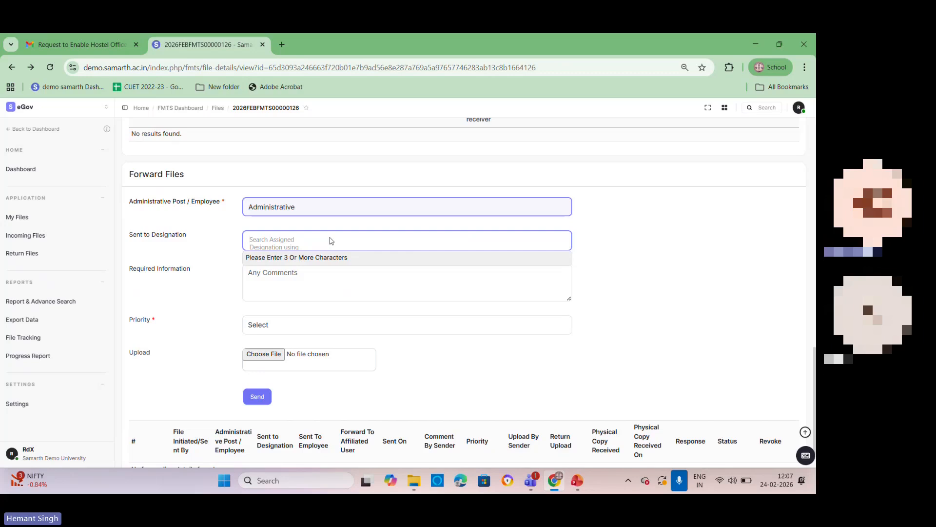
text(rpm)
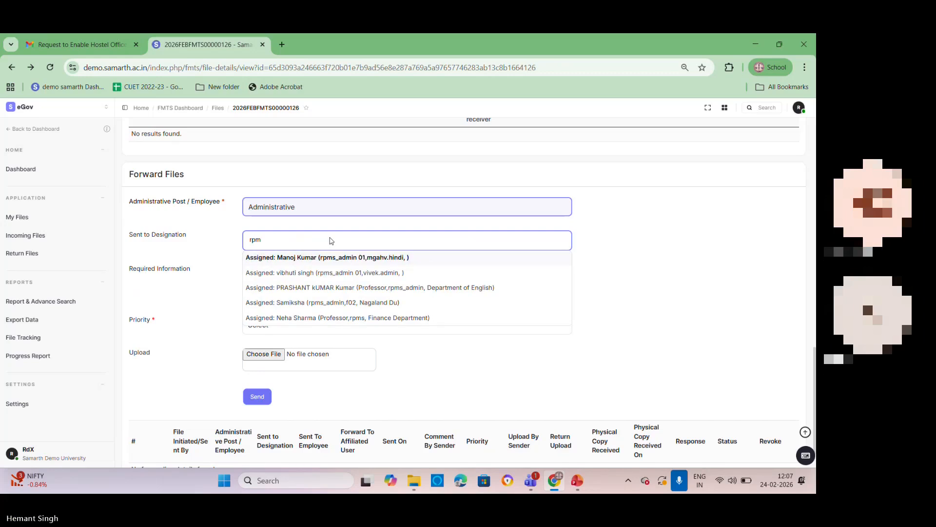
click(326, 289)
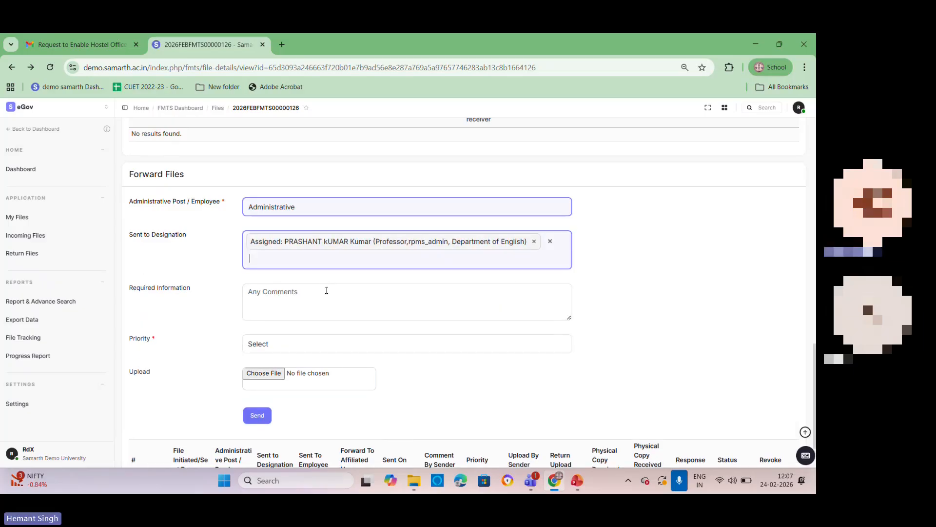
Step: Search the recipient designations again for "rpm" to look at further recipients, and clear the search without adding one
click(286, 263)
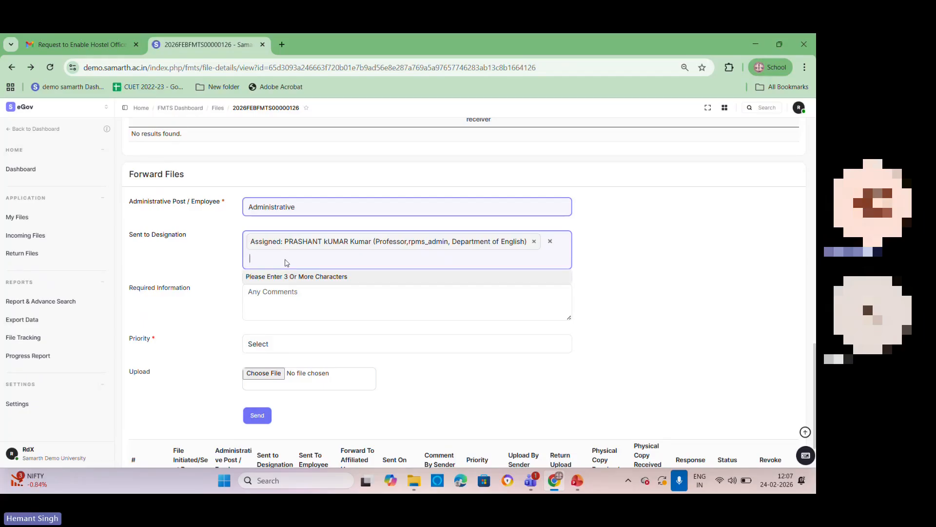
text(rmp)
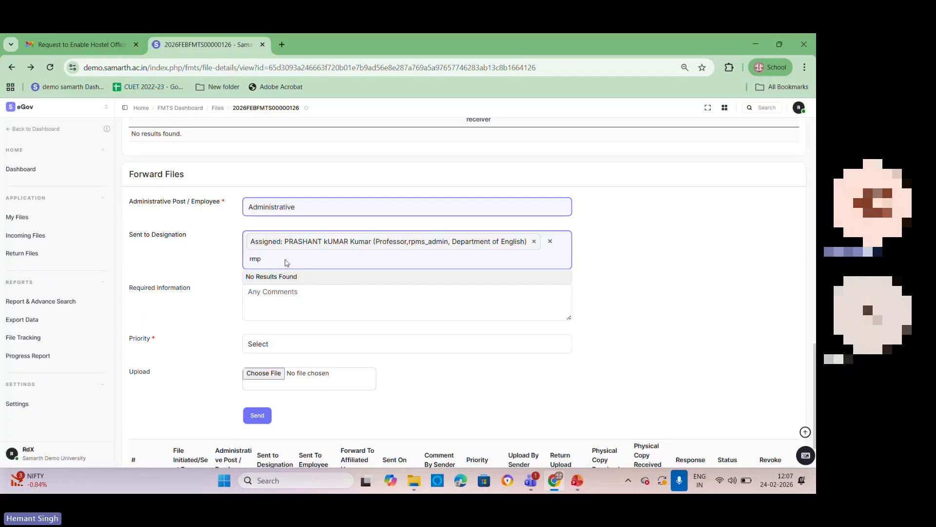
key(BackSpace)
key(BackSpace)
text(ps)
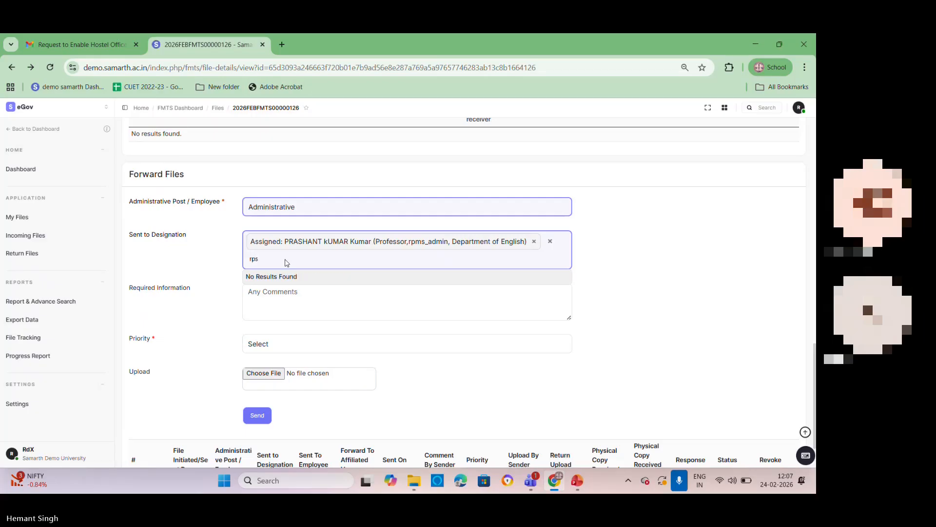
key(BackSpace)
text(m)
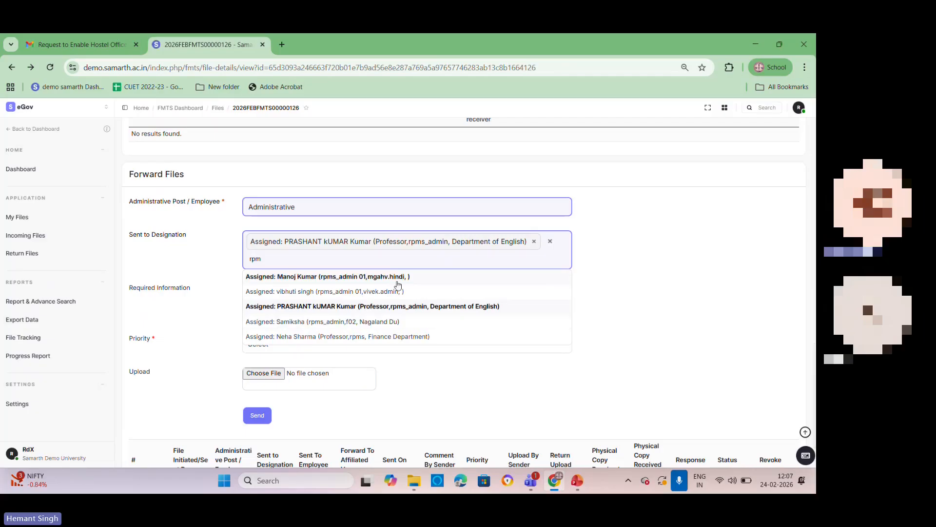
key(BackSpace)
key(BackSpace)
key(BackSpace)
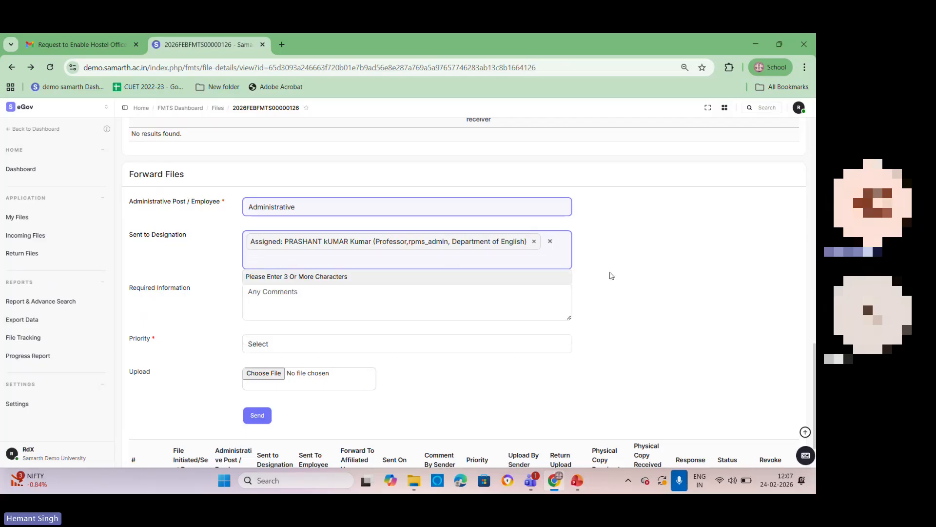
click(616, 274)
Step: Enter "testing" as the required information for forwarding the file
click(313, 304)
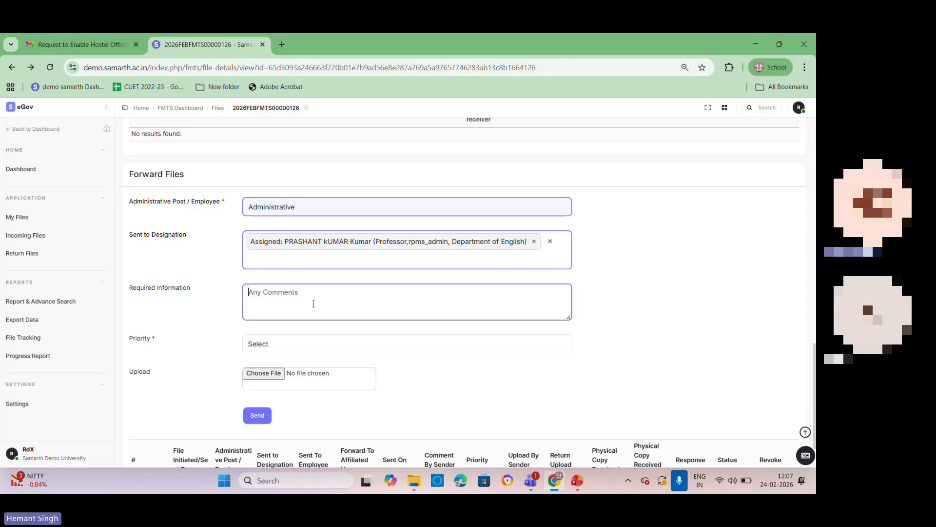
text(te)
text(im)
text(g)
key(BackSpace)
key(BackSpace)
key(BackSpace)
key(BackSpace)
key(BackSpace)
text(sting)
Step: Set the forwarding priority to High and send the file to the chosen recipient
click(299, 345)
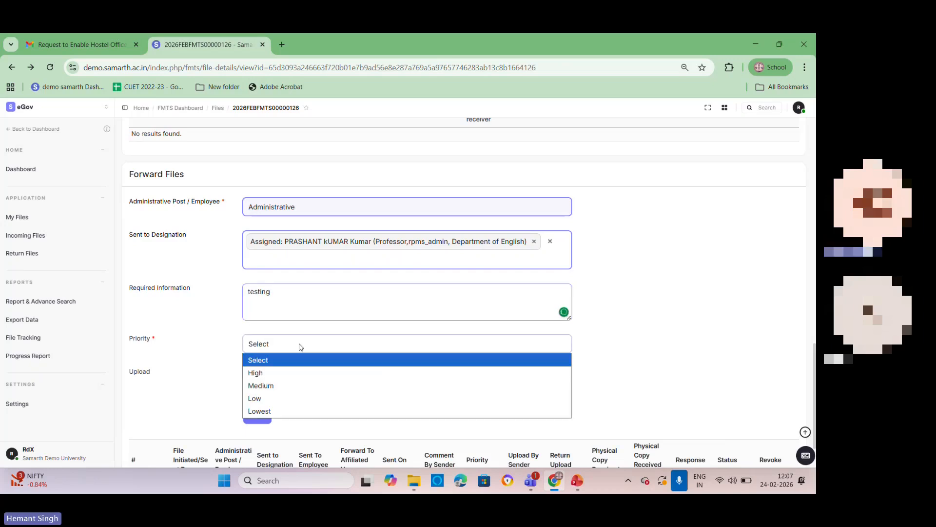
click(288, 372)
scroll(471, 382, down, 1)
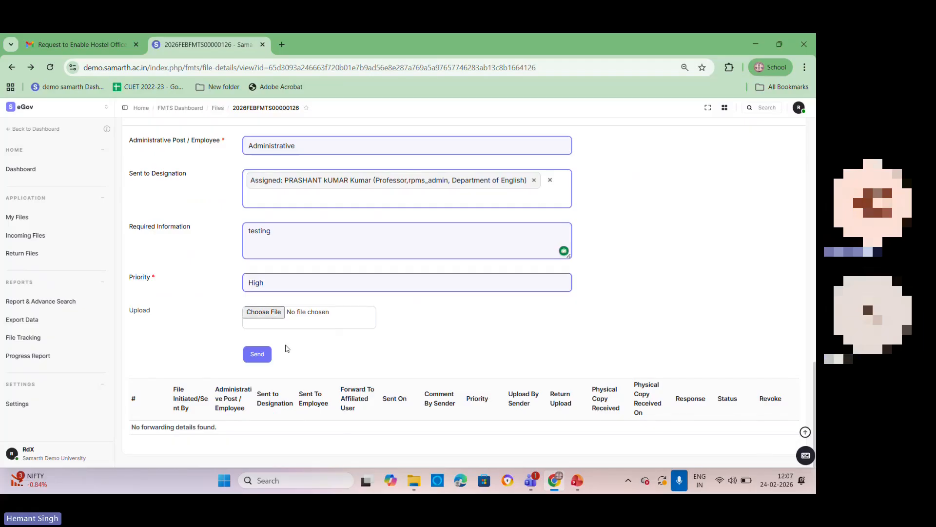
click(262, 360)
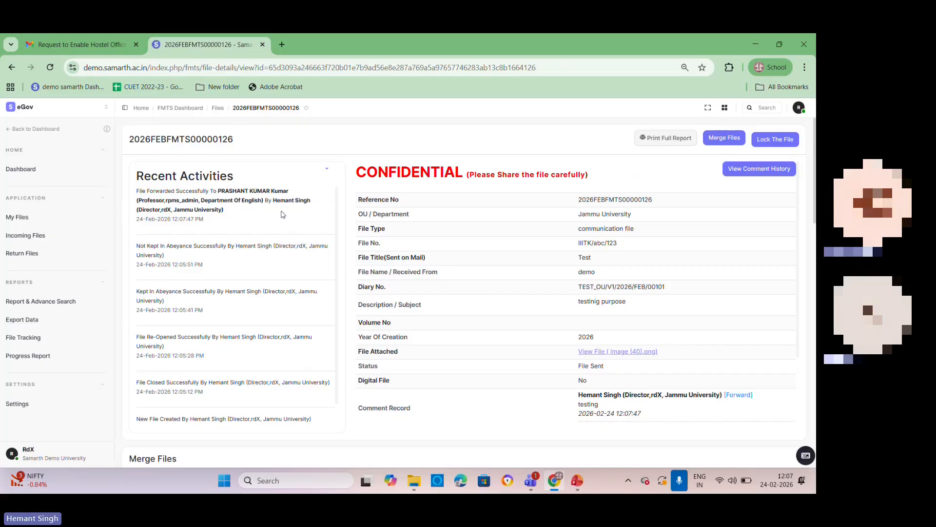
Step: Review the new forwarding record under Forward Files, reading the sender and the designation it was sent to
scroll(166, 213, down, 10)
scroll(181, 385, down, 10)
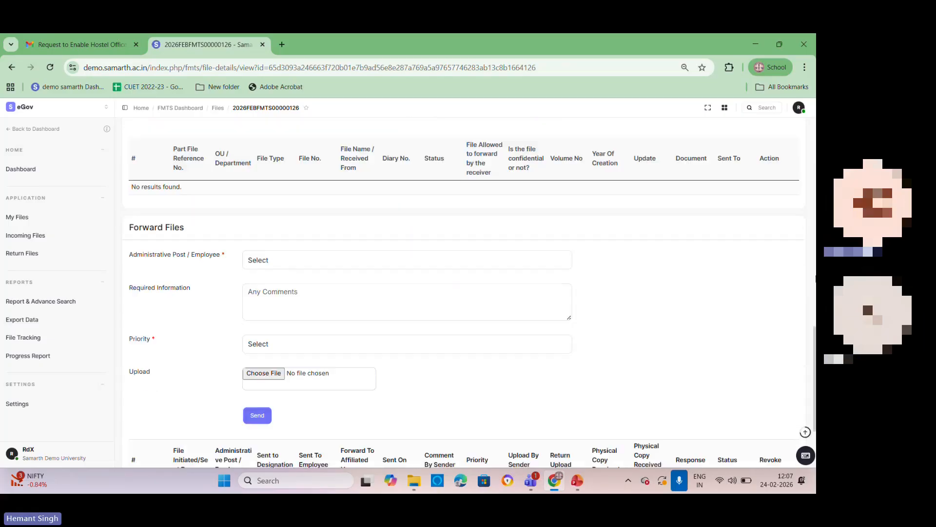
drag(174, 390, 275, 391)
click(176, 344)
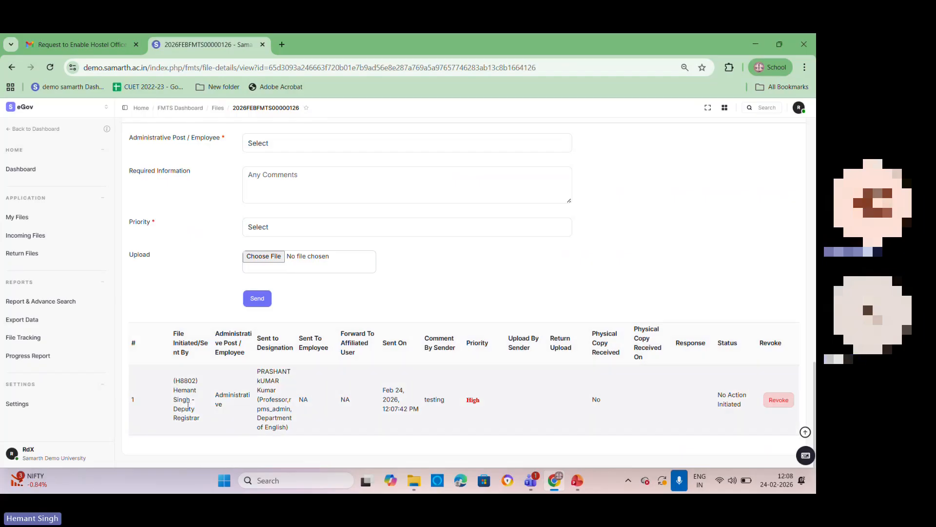
double_click(182, 390)
click(231, 393)
double_click(270, 392)
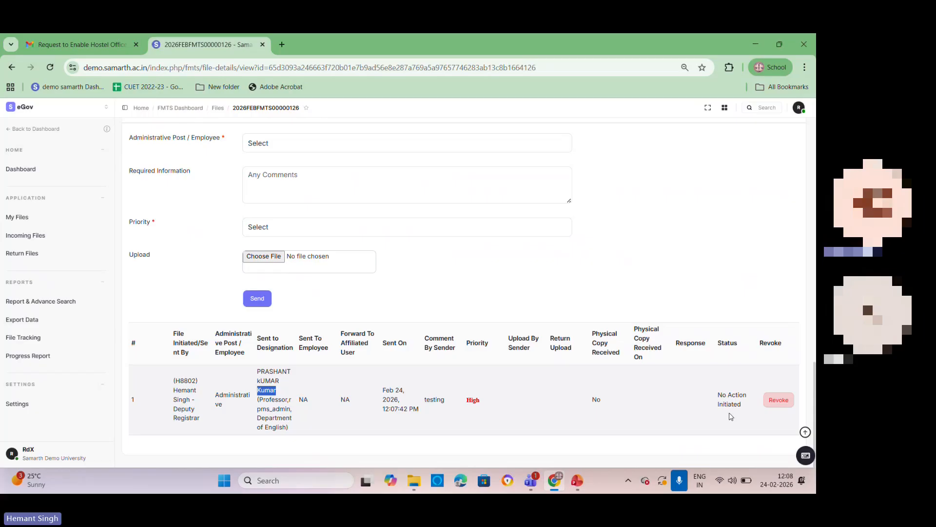
Step: Switch to Microsoft Edge and load the demo.samarth.ac.in login page
click(785, 408)
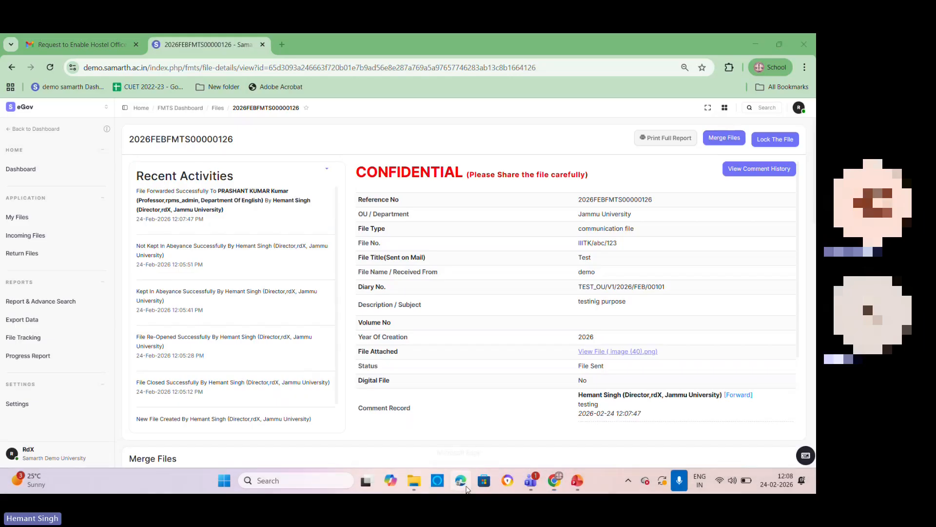
right_click(459, 483)
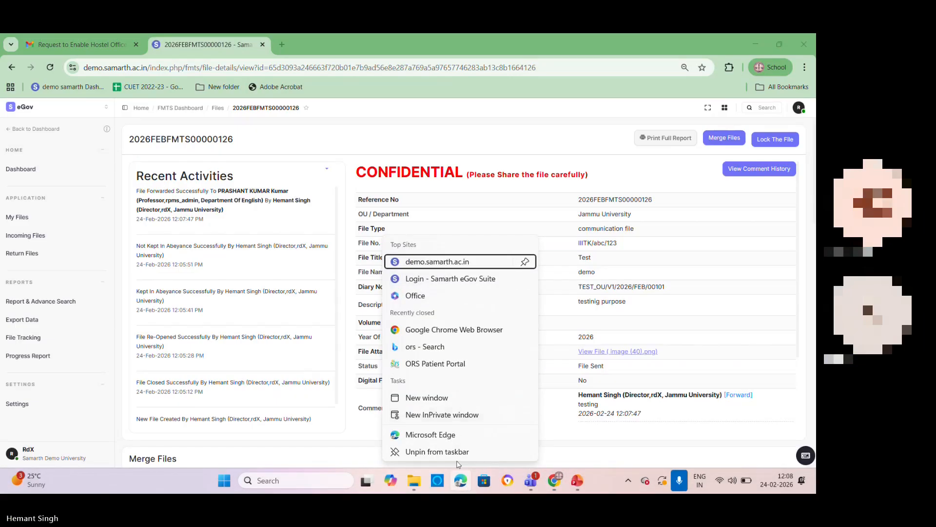
click(459, 483)
click(459, 482)
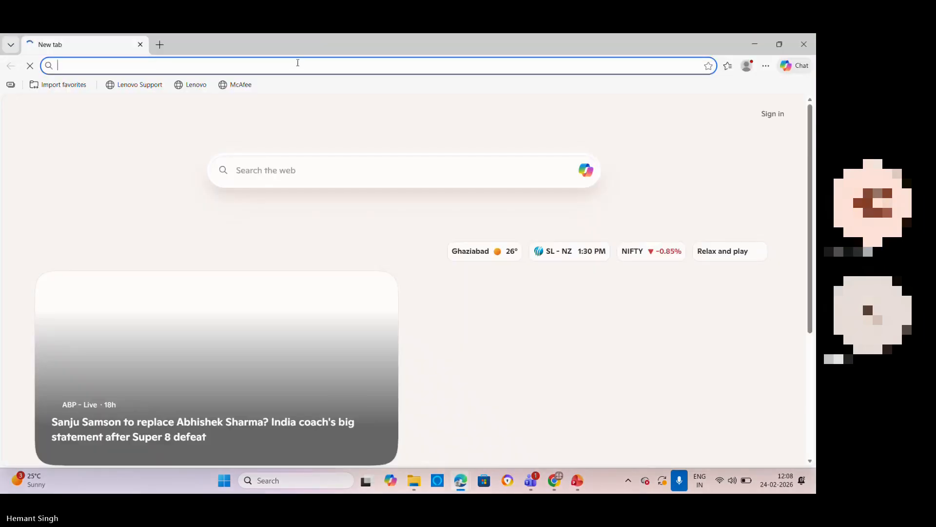
text(demo)
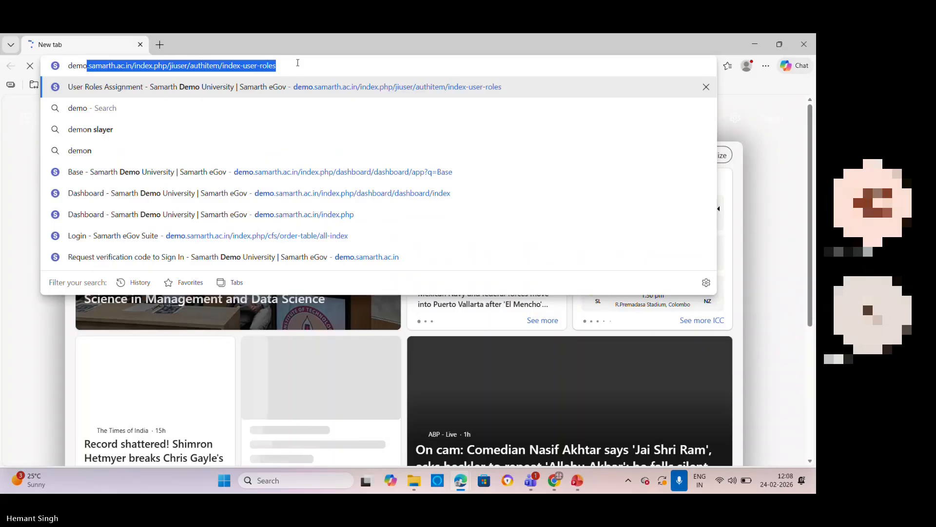
key(Return)
Step: Replace the prefilled username in the login form with the recipient's account, rpms_admin
click(595, 214)
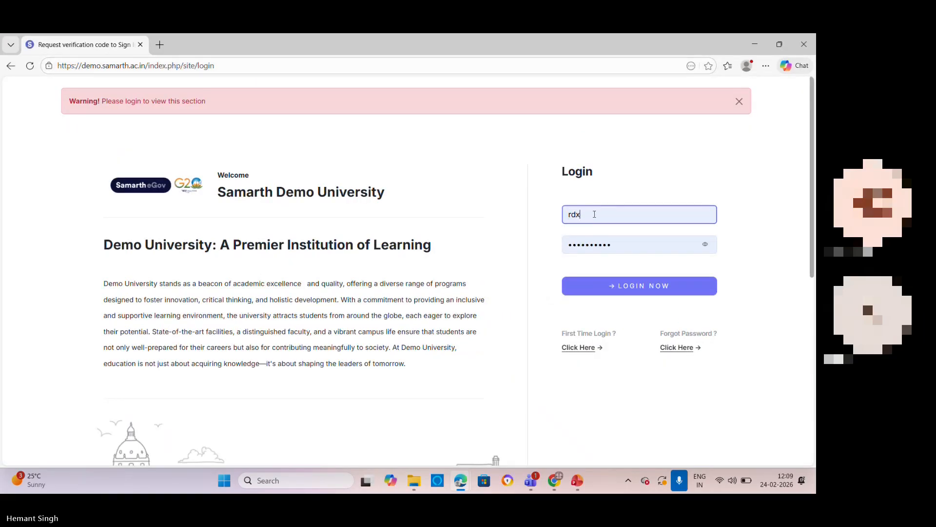
double_click(594, 214)
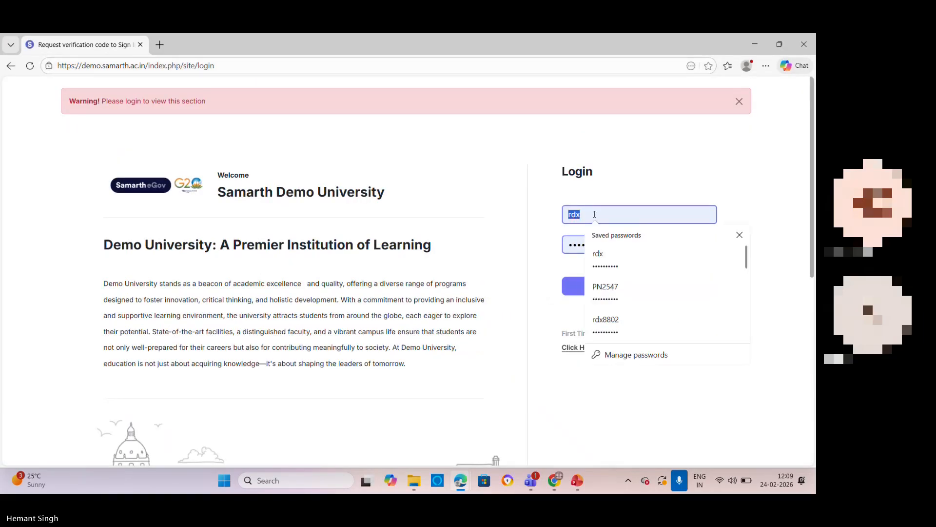
text(rp)
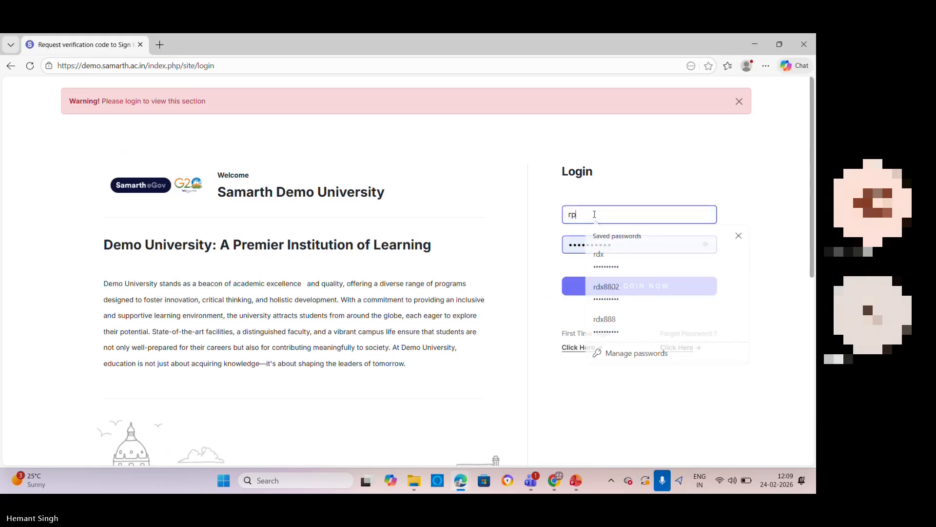
text(ms)
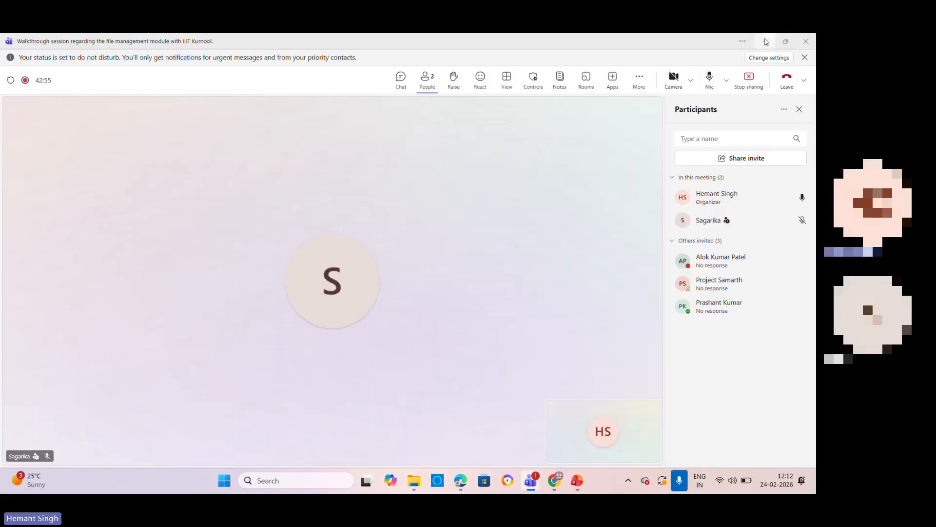
Step: Examine the row of file 2026FEBFMTS00000126 in Incoming Files, reading its receipt time, status, file number, description, priority and drafting date
scroll(449, 340, down, 1)
scroll(447, 340, up, 1)
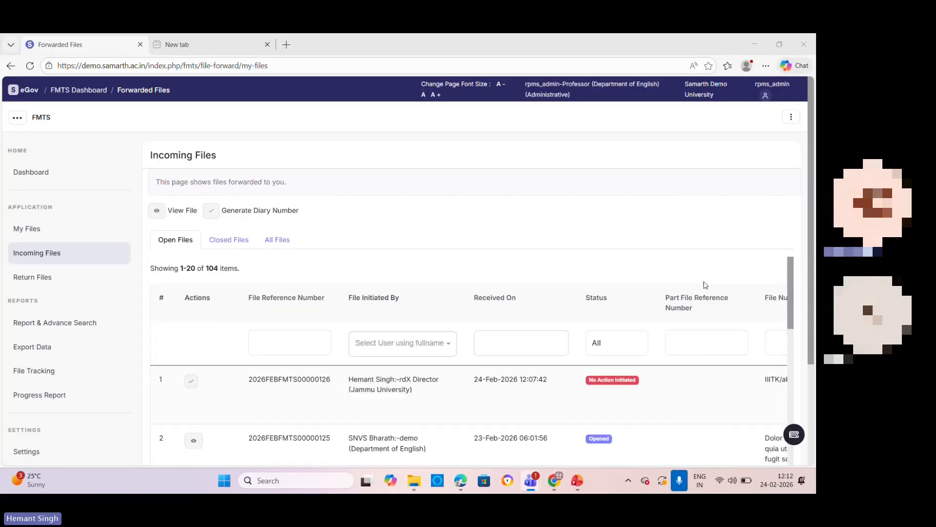
scroll(811, 274, down, 2)
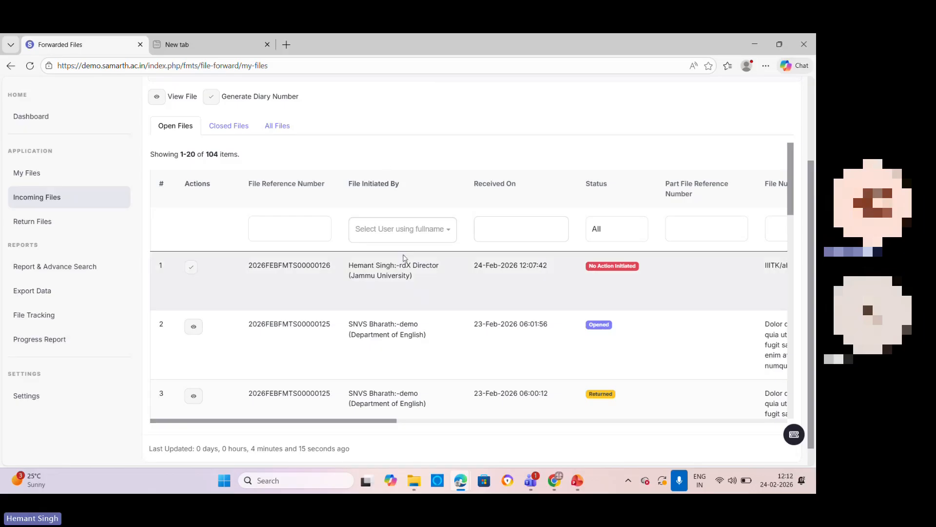
drag(497, 274, 452, 285)
click(461, 264)
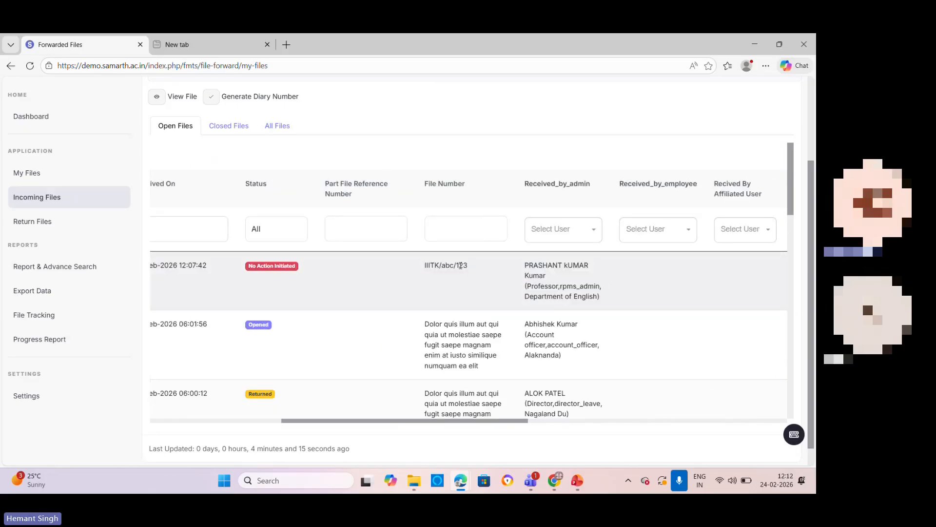
drag(425, 265, 441, 268)
click(449, 271)
drag(640, 284, 809, 296)
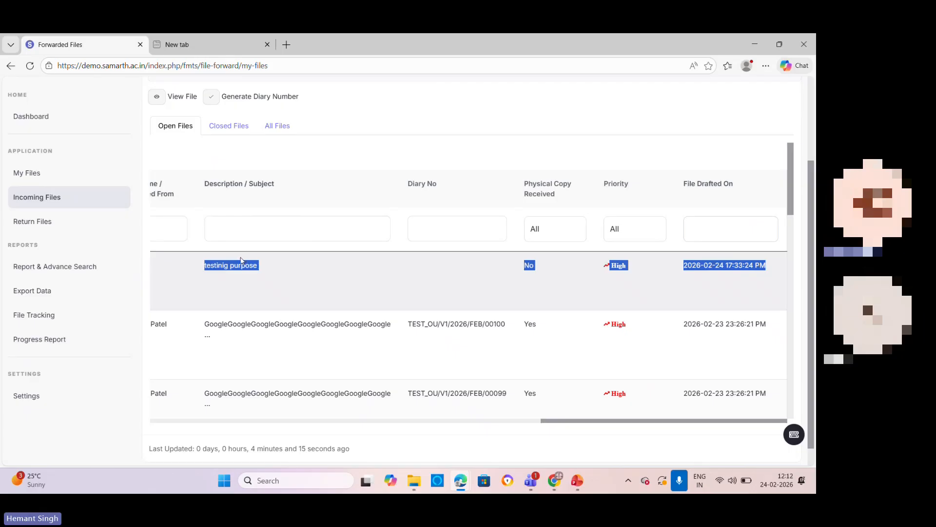
drag(228, 264, 155, 278)
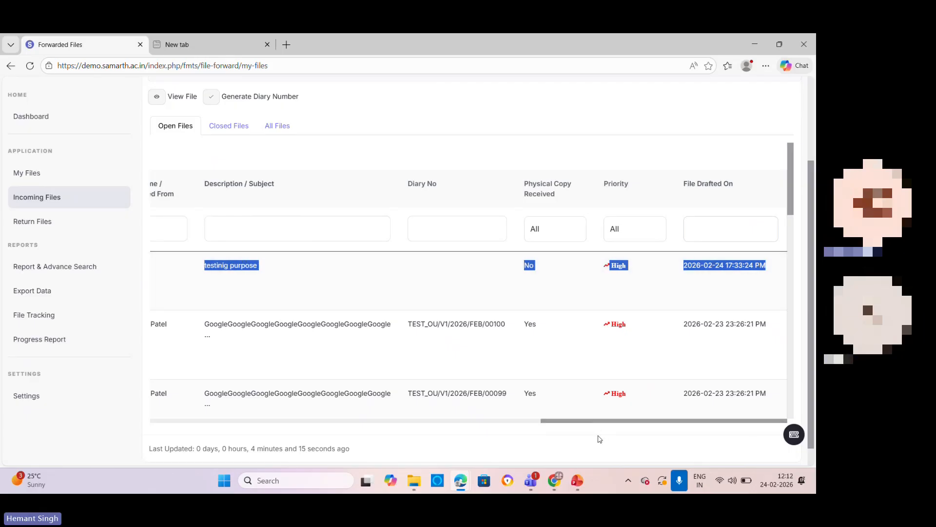
scroll(529, 414, left, 1)
scroll(529, 414, left, 10)
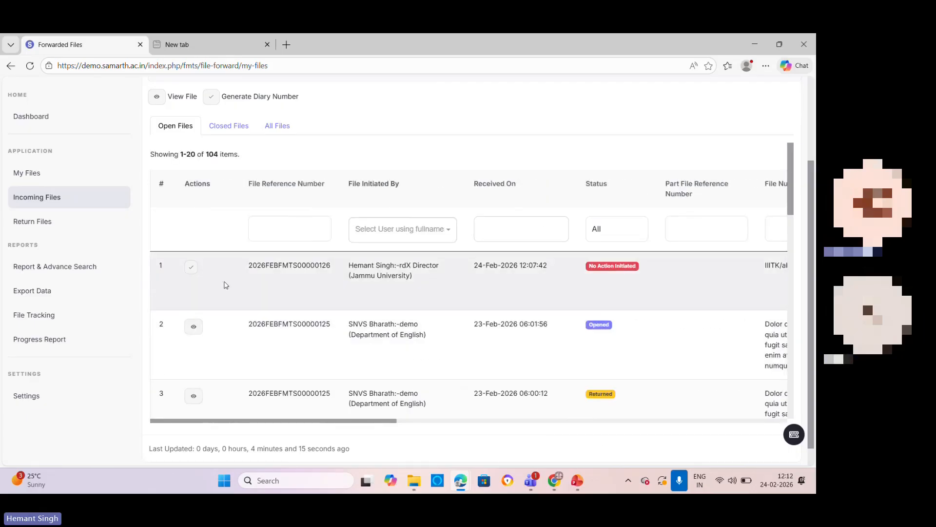
Step: Generate the diary number for incoming file 2026FEBFMTS00000126 and check the Diary No column of its row
click(191, 271)
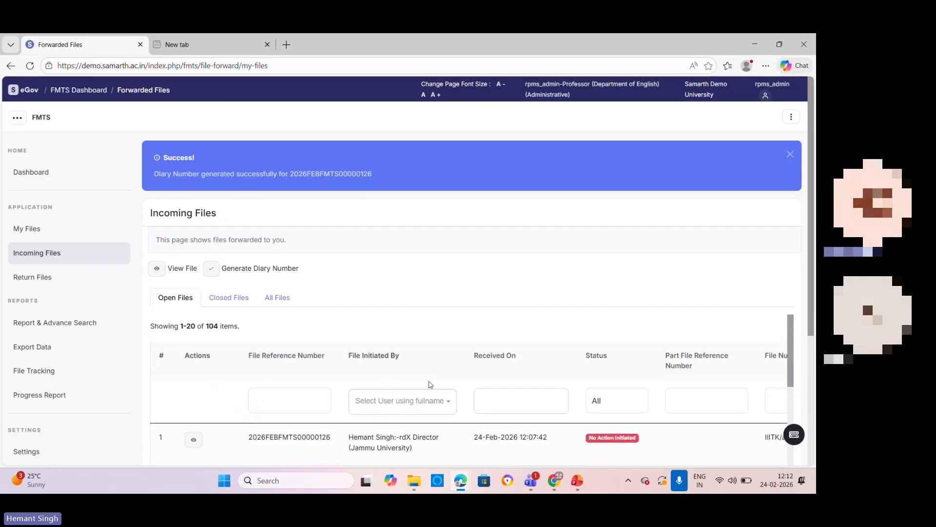
scroll(458, 366, down, 2)
drag(485, 345, 668, 349)
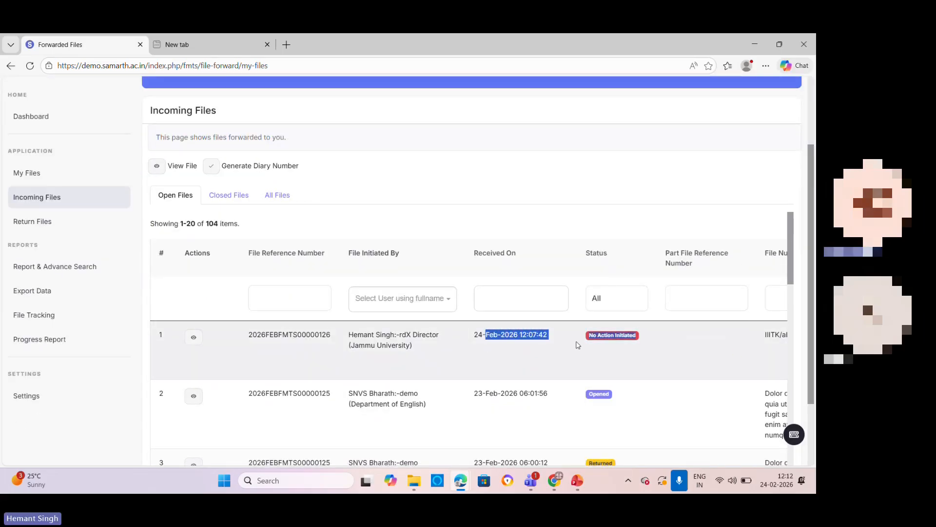
drag(762, 345, 814, 347)
click(667, 338)
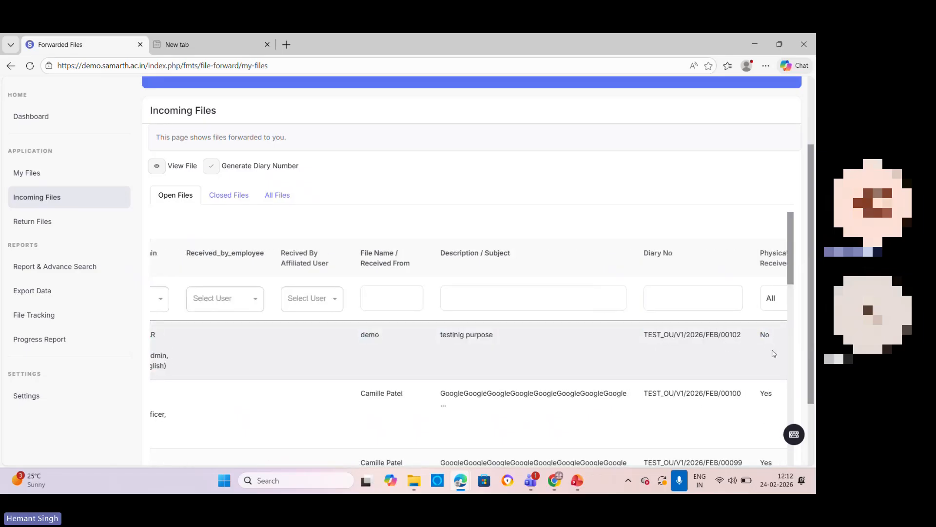
Step: Open the detail view of file 2026FEBFMTS00000126 from the Incoming Files list
drag(186, 336, 120, 337)
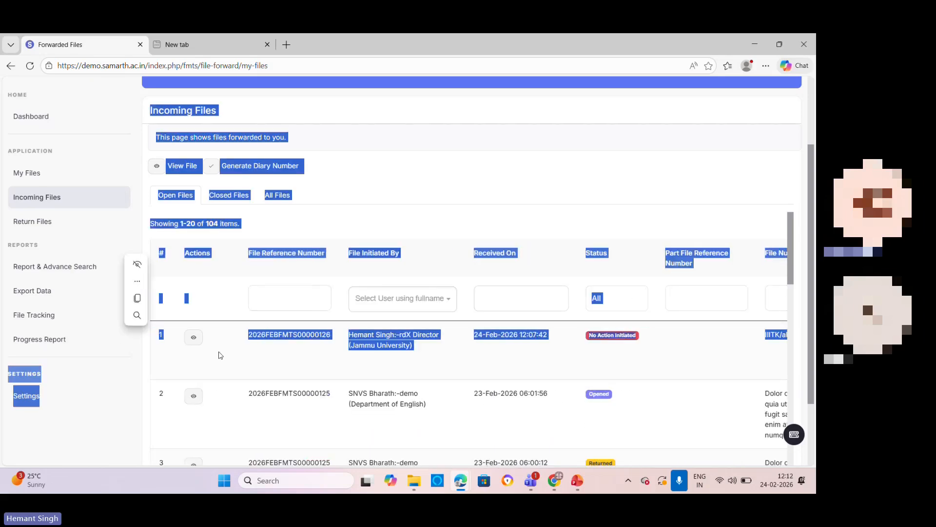
click(218, 355)
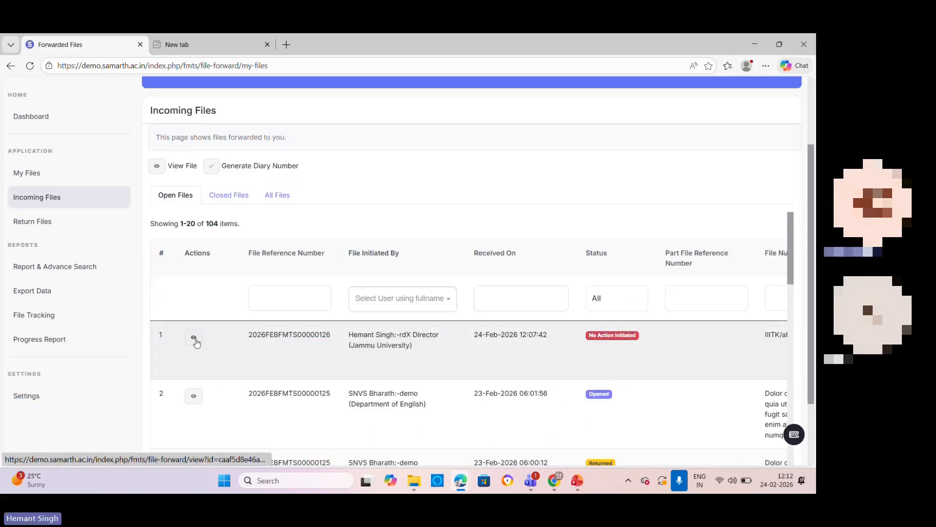
click(195, 340)
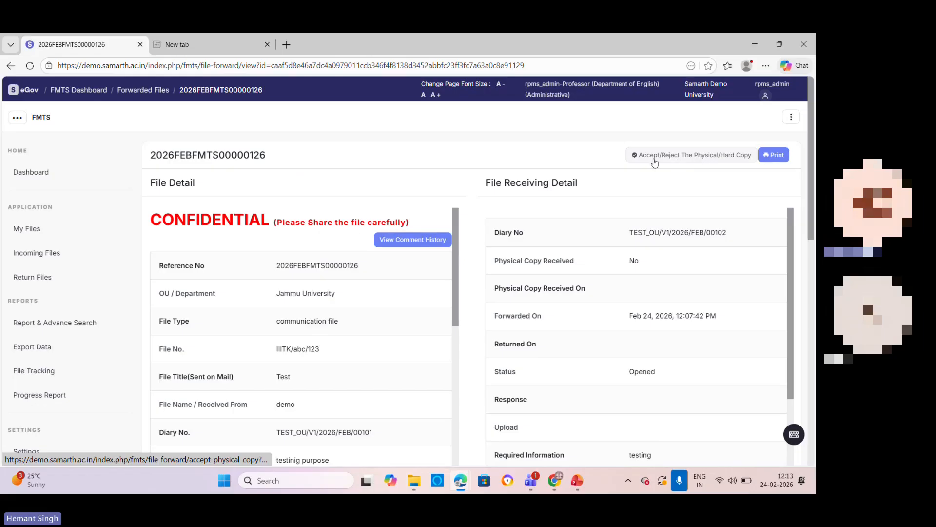
click(705, 159)
click(356, 168)
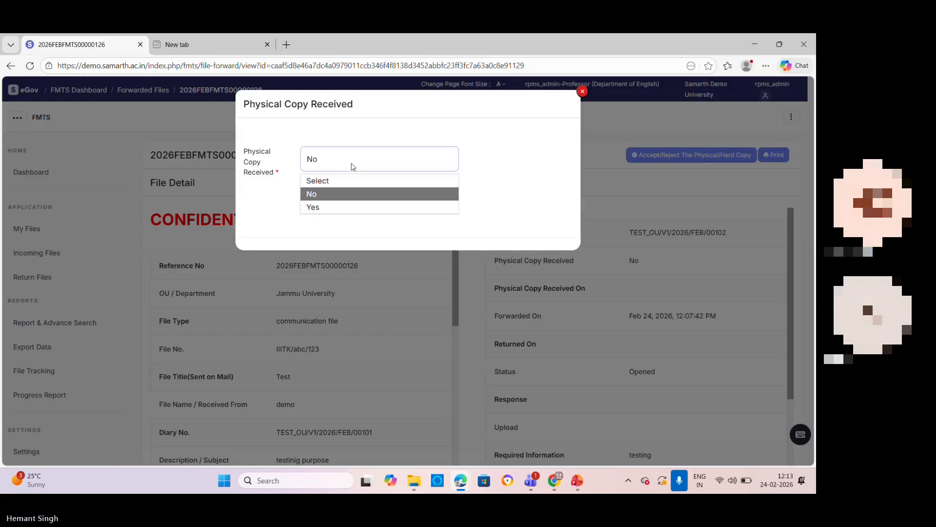
click(334, 207)
click(419, 215)
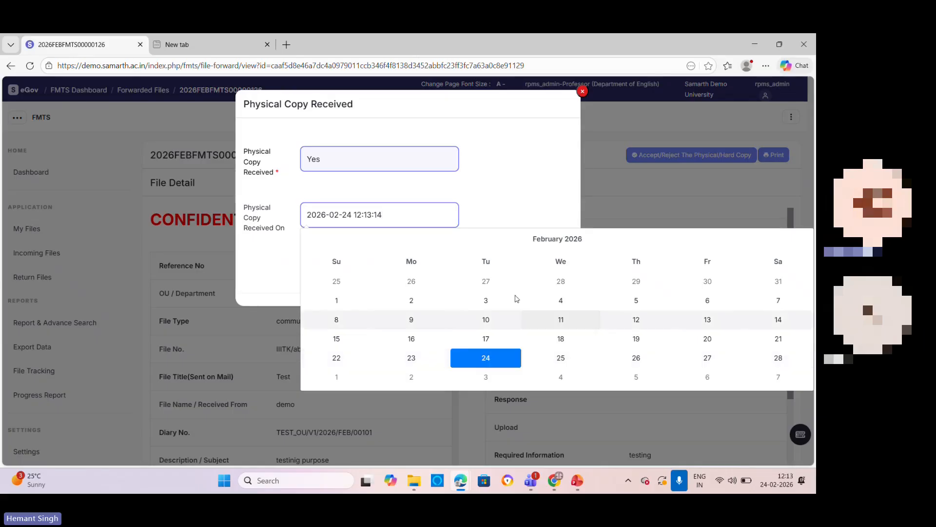
click(527, 190)
click(408, 264)
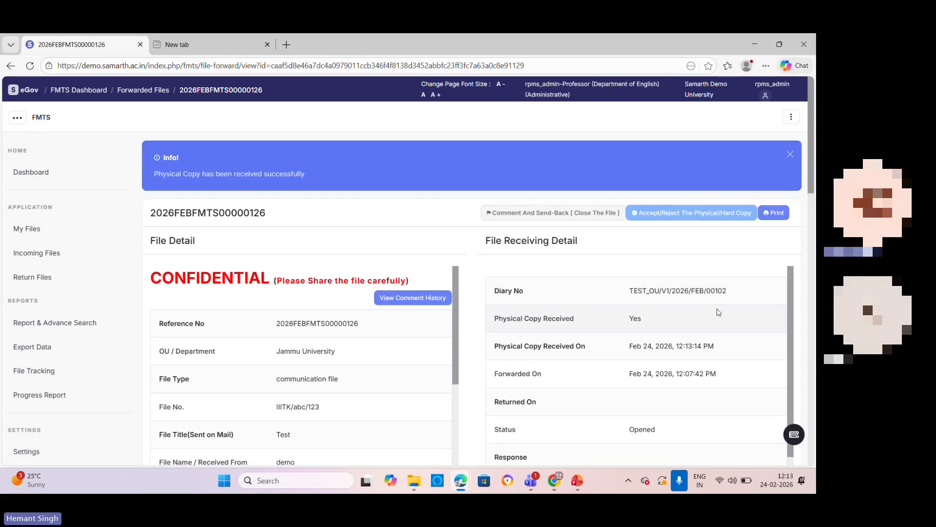
Step: Generate the file's printable report and read through its file details, comment record and merge files section
click(779, 215)
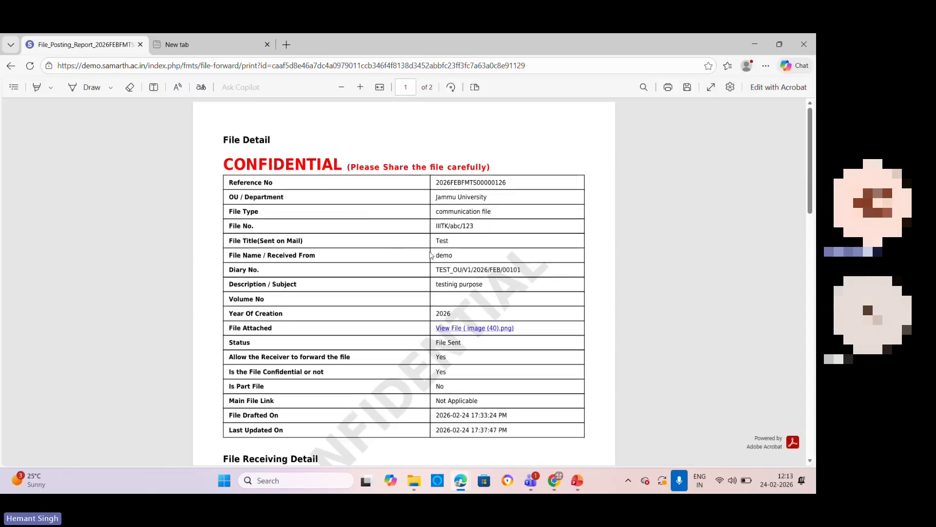
scroll(395, 249, down, 6)
scroll(394, 247, down, 7)
scroll(393, 246, up, 1)
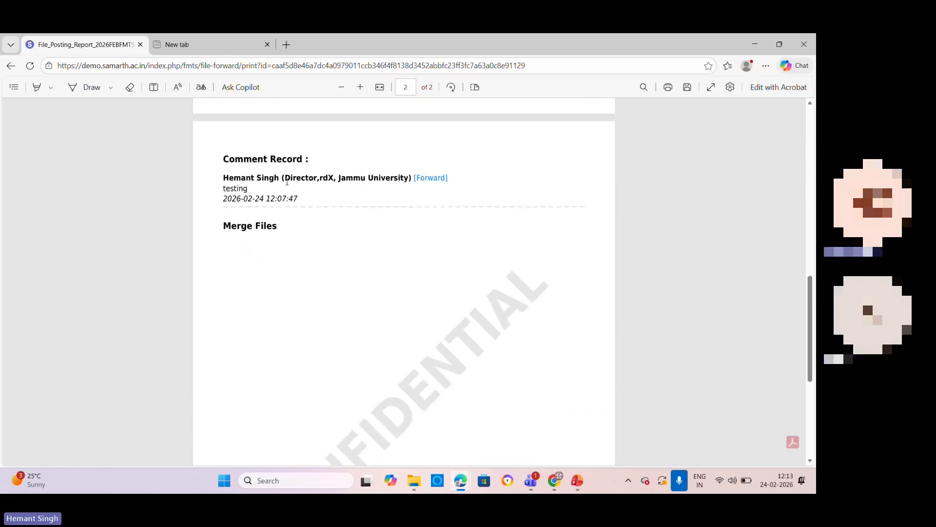
scroll(432, 283, up, 13)
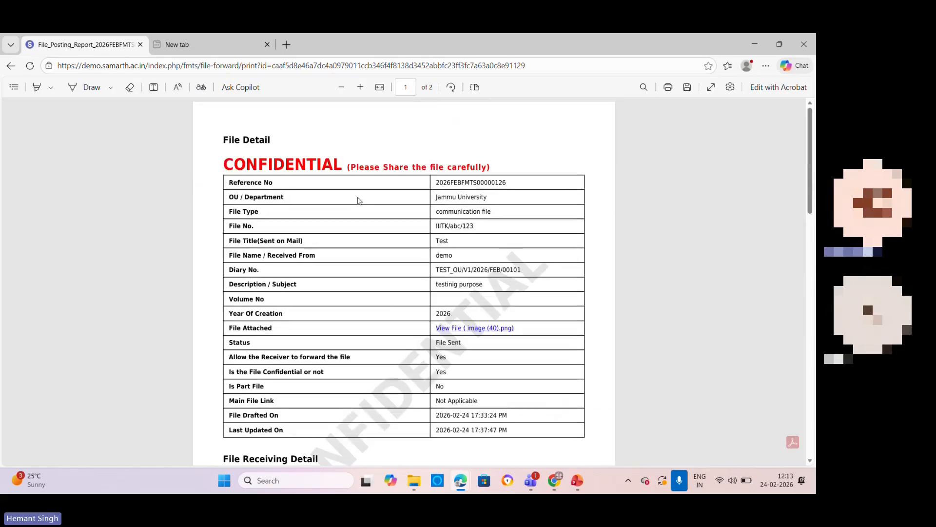
Step: Return to the file's printable report and try to open its attachment, image (40).png
click(11, 66)
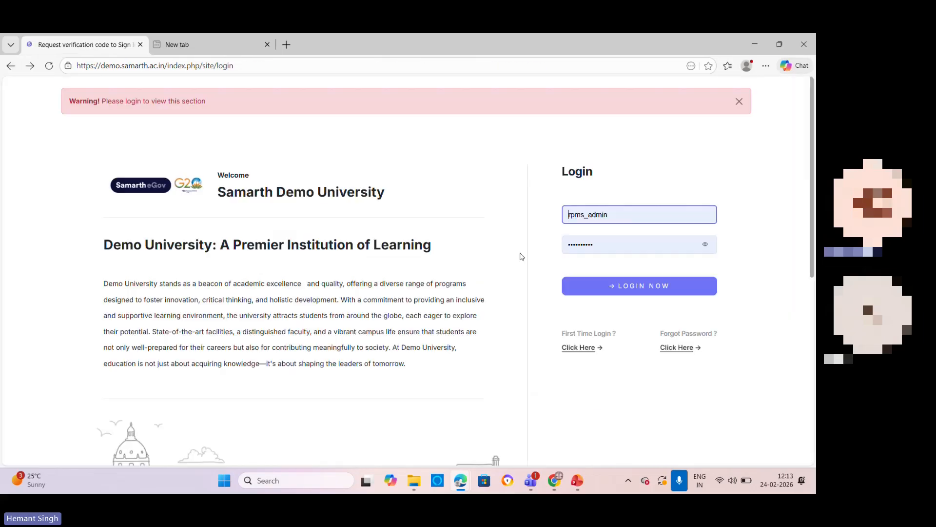
click(30, 65)
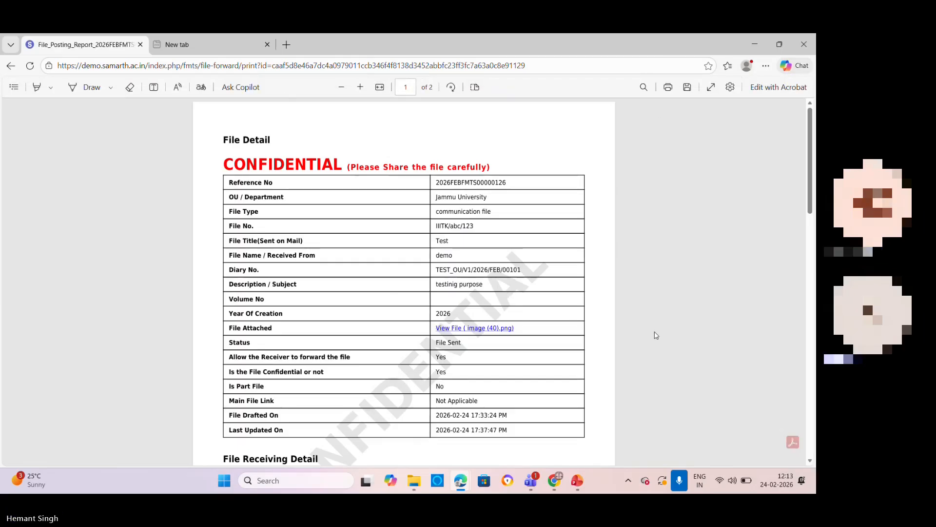
click(491, 329)
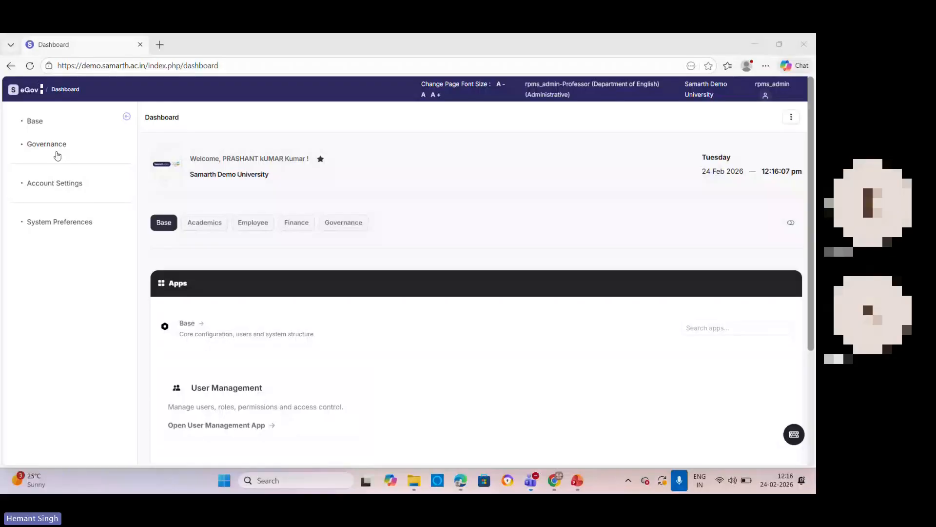
Step: Open File Management & Tracking from the Governance modules and view incoming file 2026FEBFMTS00000126
click(56, 151)
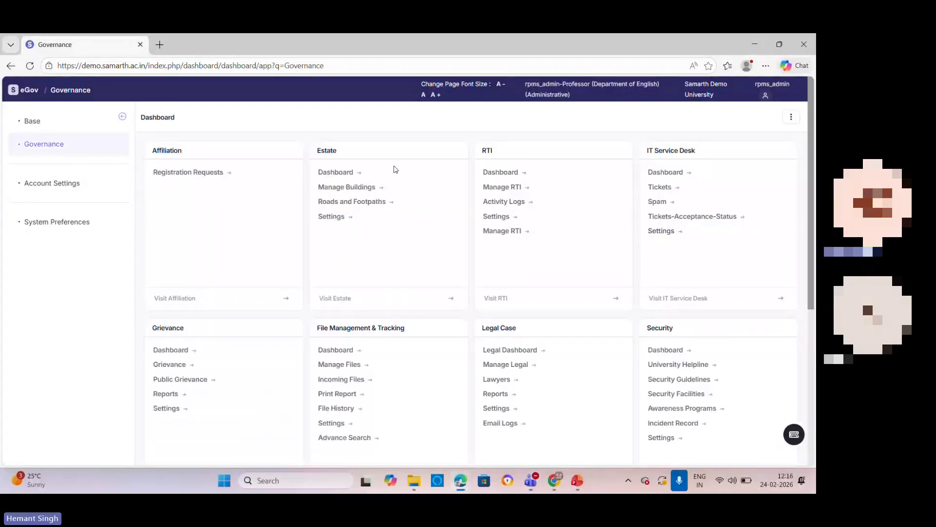
scroll(334, 296, down, 1)
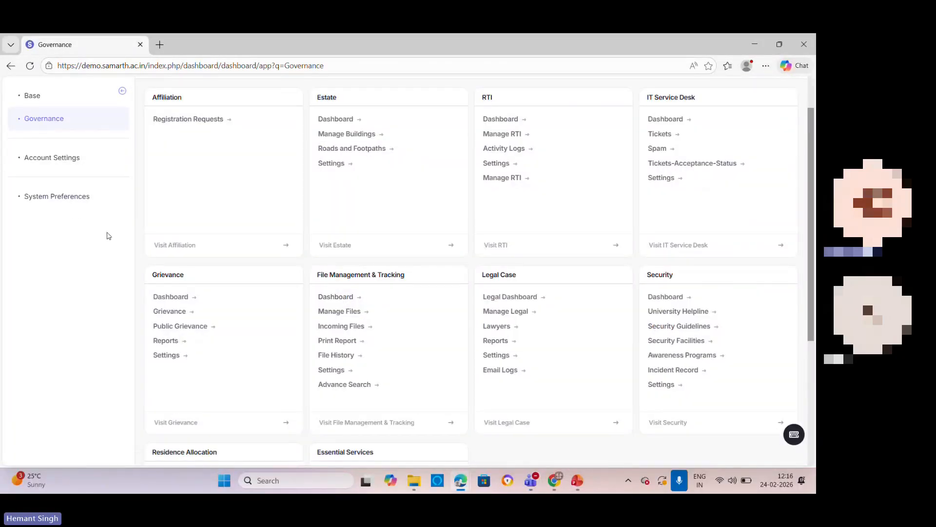
click(328, 299)
click(33, 254)
click(193, 383)
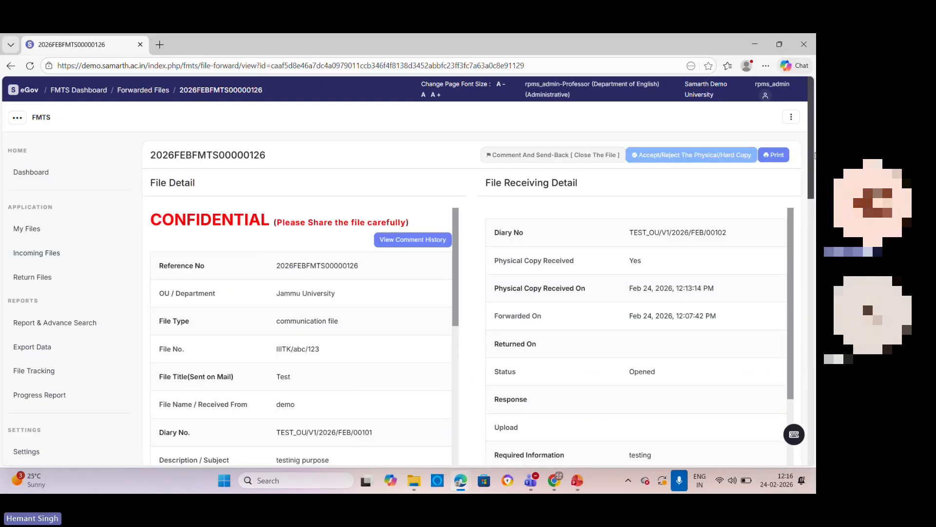
Step: Choose Return Files for the file and set its Administrative Post / Employee to Administrative
drag(812, 156, 815, 389)
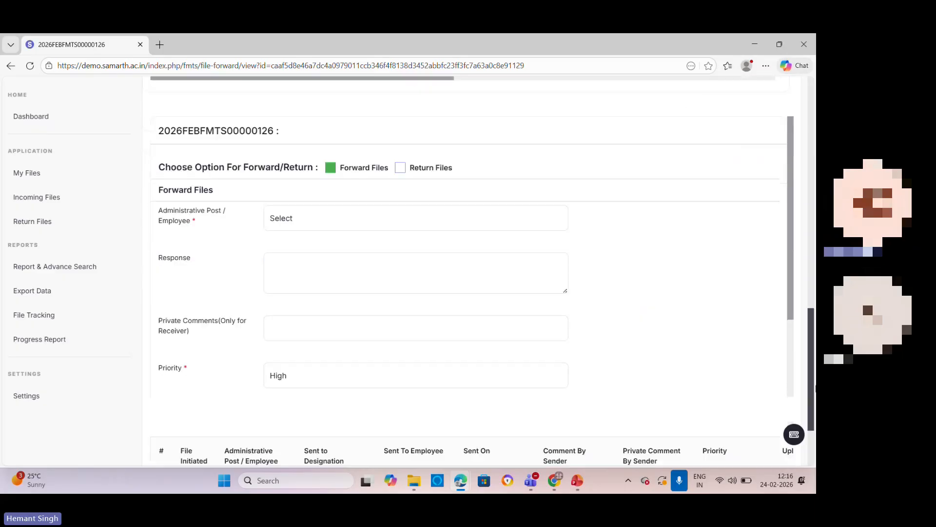
click(401, 167)
click(344, 218)
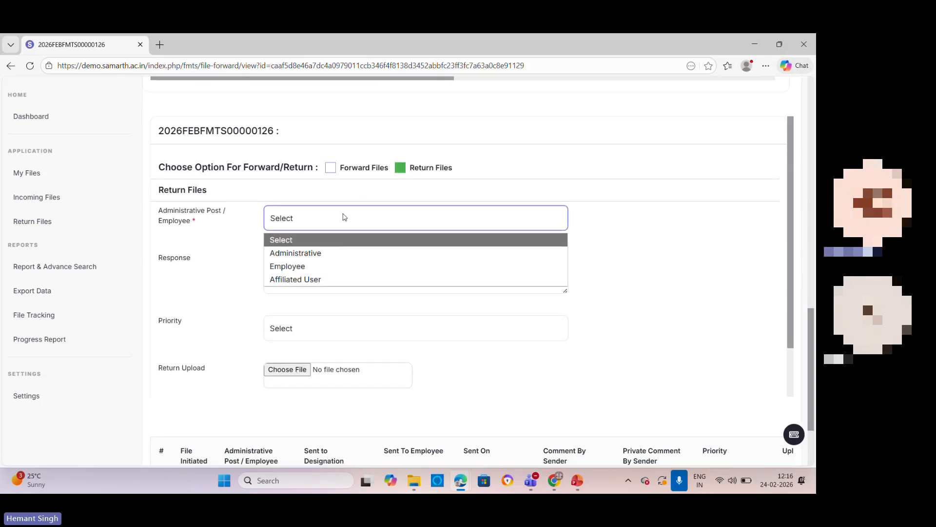
click(337, 252)
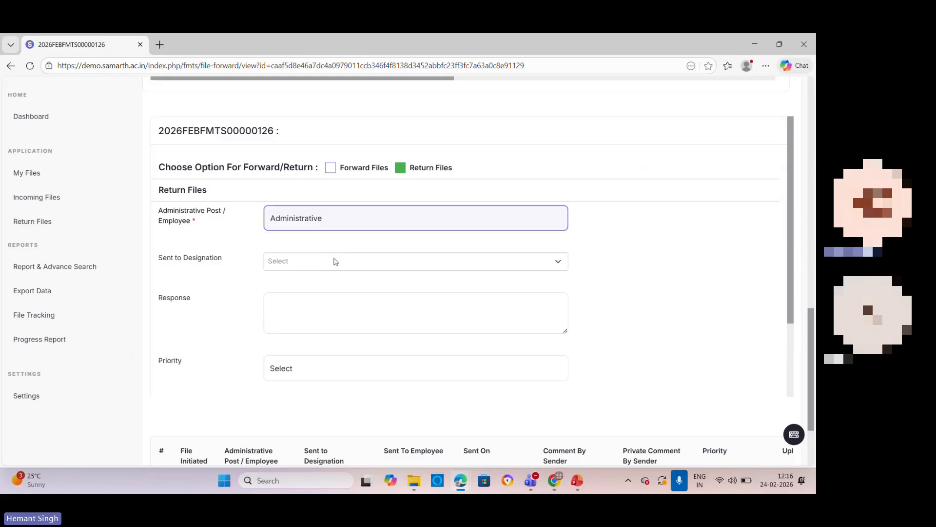
Step: Set the return form's Sent to Designation to the Director, rdX, Jammu University and Priority to High, and review its response and upload fields
click(334, 262)
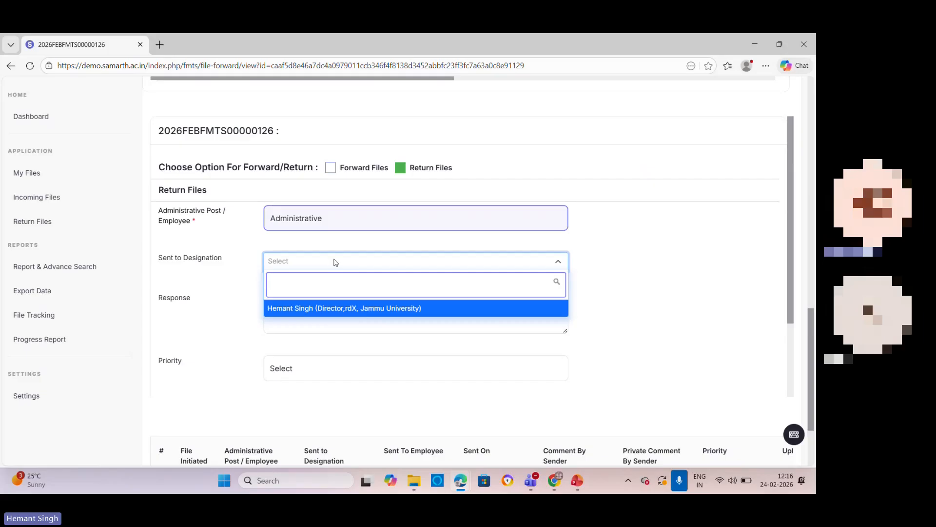
click(341, 314)
click(328, 373)
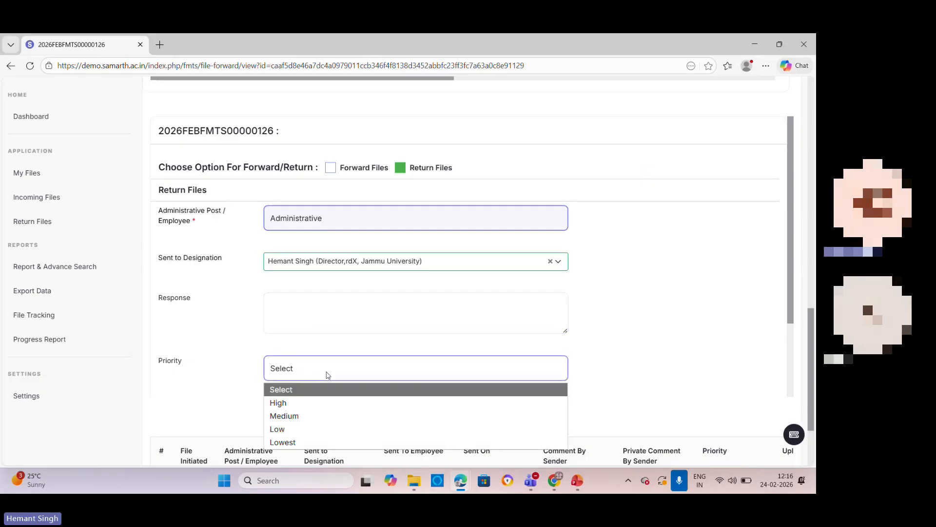
click(321, 402)
click(323, 321)
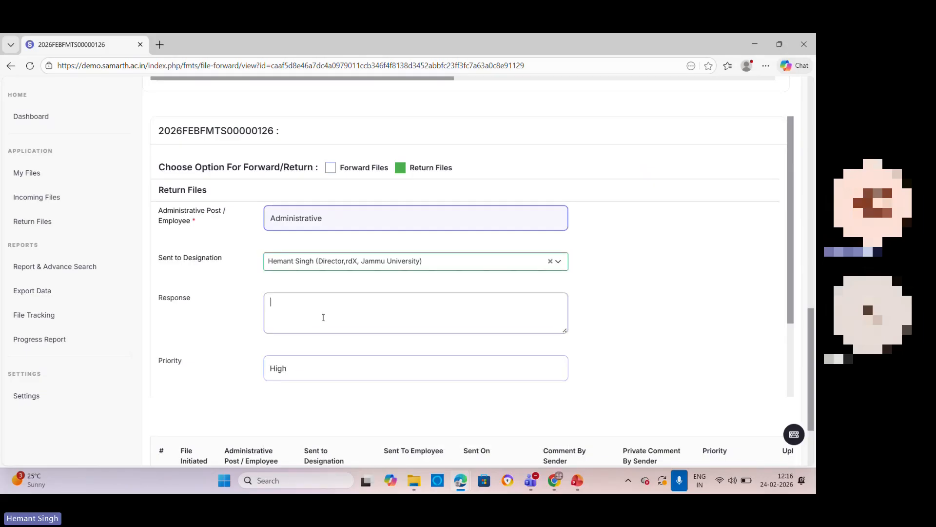
scroll(414, 312, down, 3)
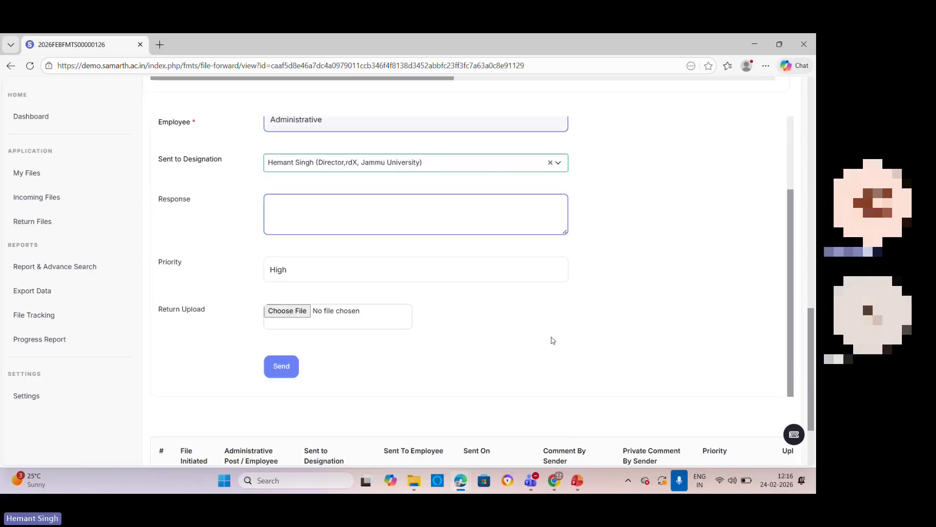
scroll(553, 340, up, 3)
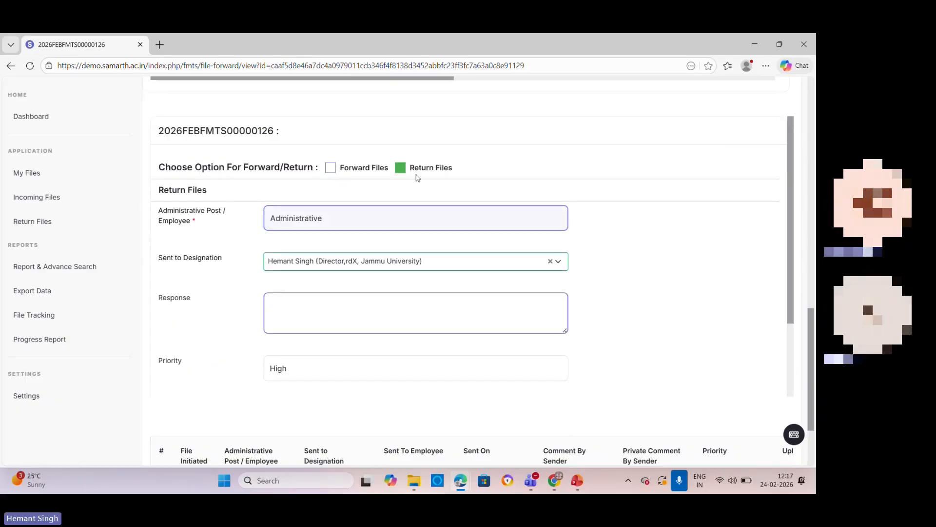
Step: View the attached file image (40).png from the File Detail section, and close it again
scroll(517, 255, up, 10)
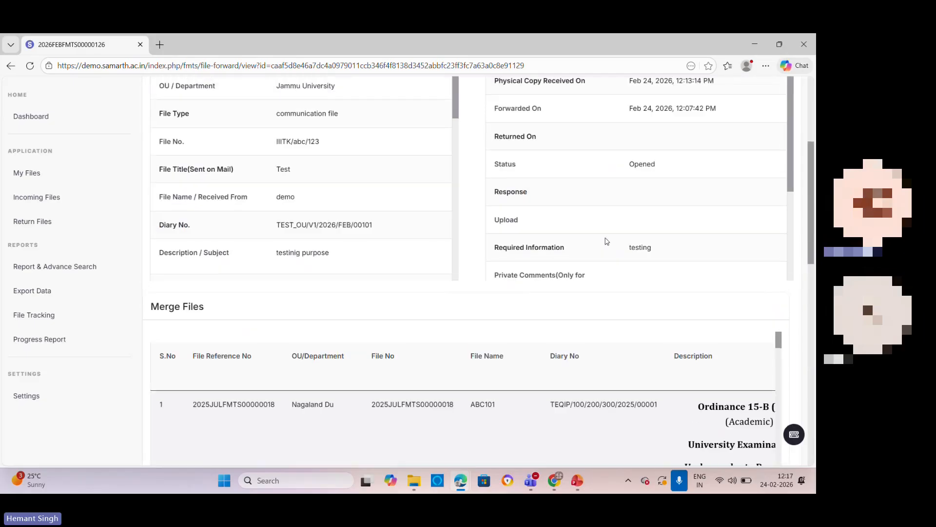
scroll(390, 259, down, 5)
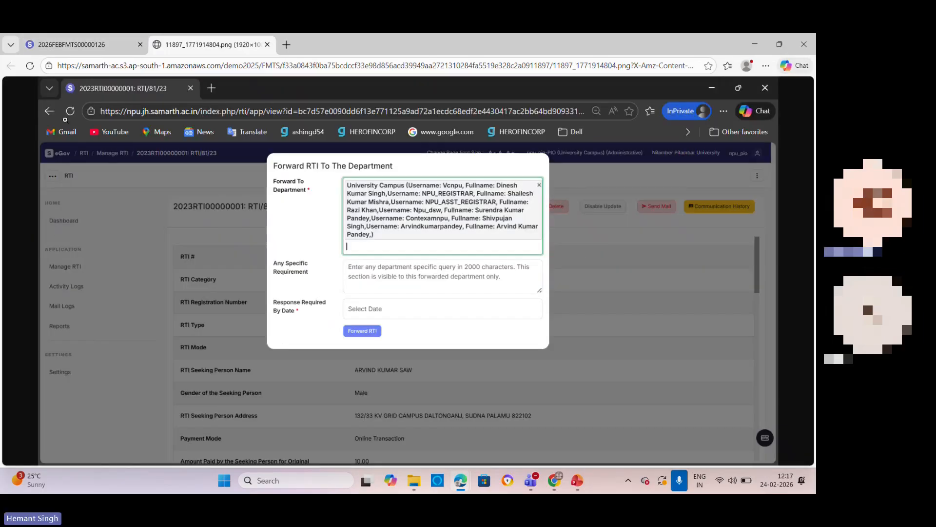
click(267, 45)
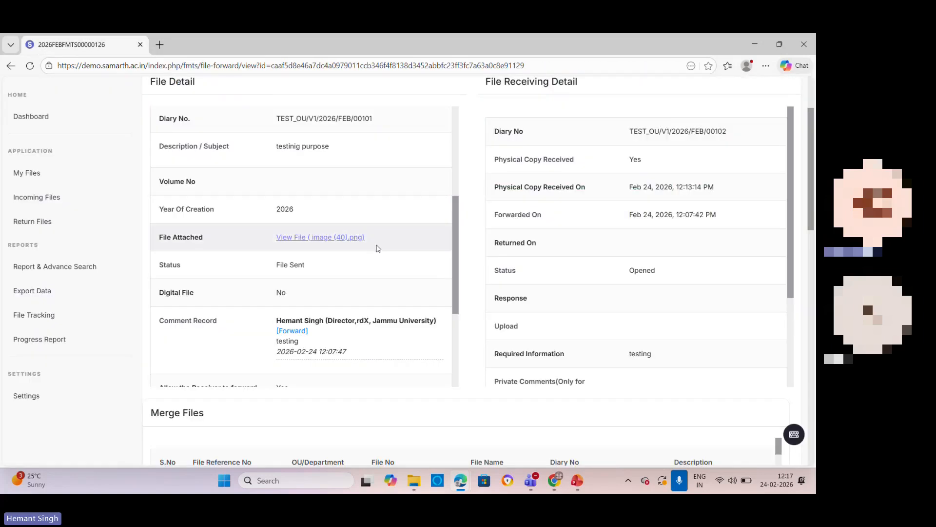
Step: Read through the file's File Detail, File Receiving Detail and Merge Files sections down to the return form
scroll(490, 272, down, 1)
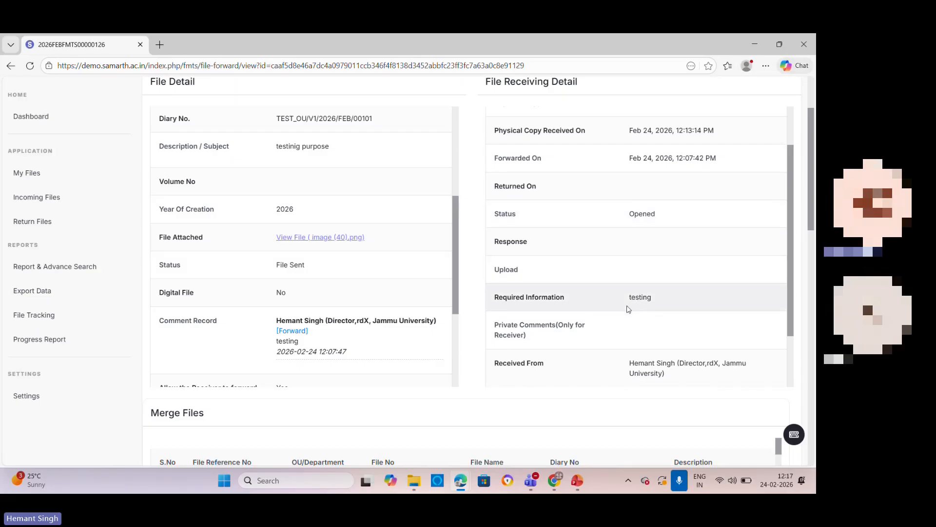
scroll(633, 261, down, 1)
scroll(634, 250, up, 2)
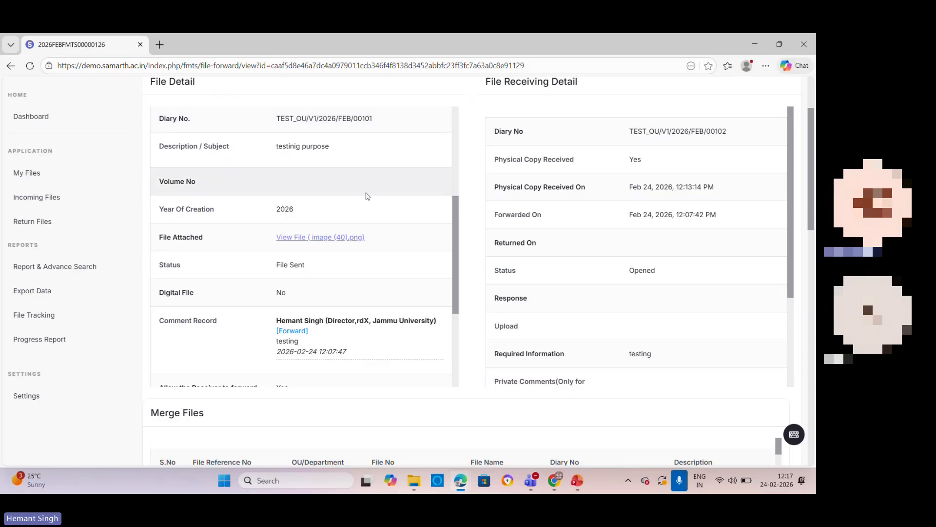
scroll(366, 199, up, 4)
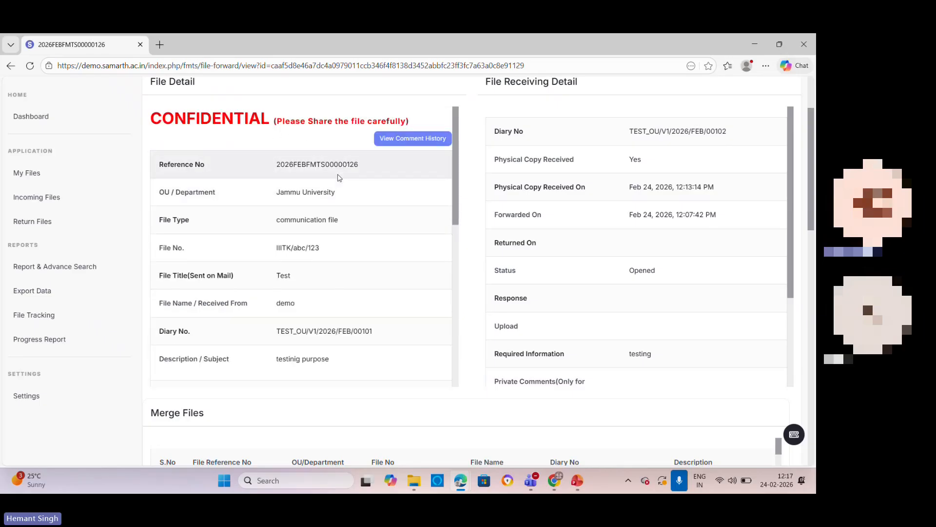
scroll(344, 164, down, 6)
scroll(268, 195, down, 3)
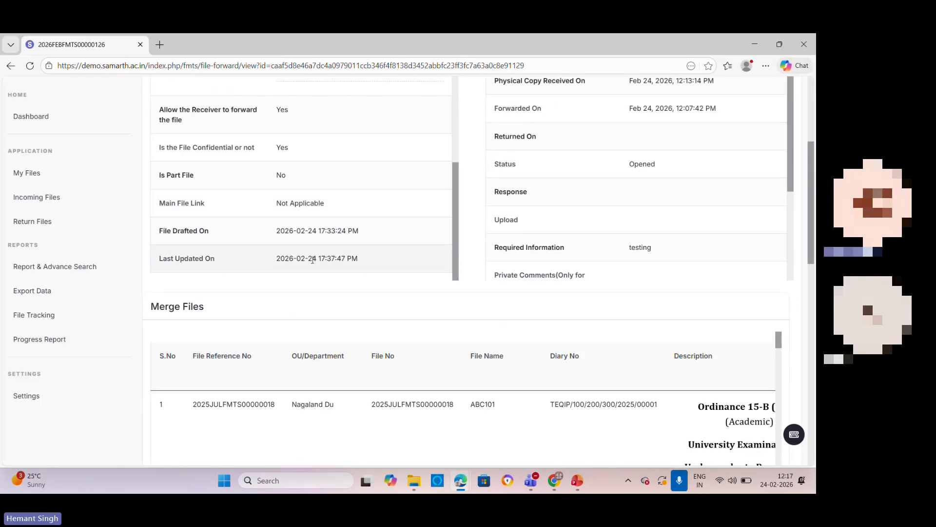
scroll(397, 304, down, 3)
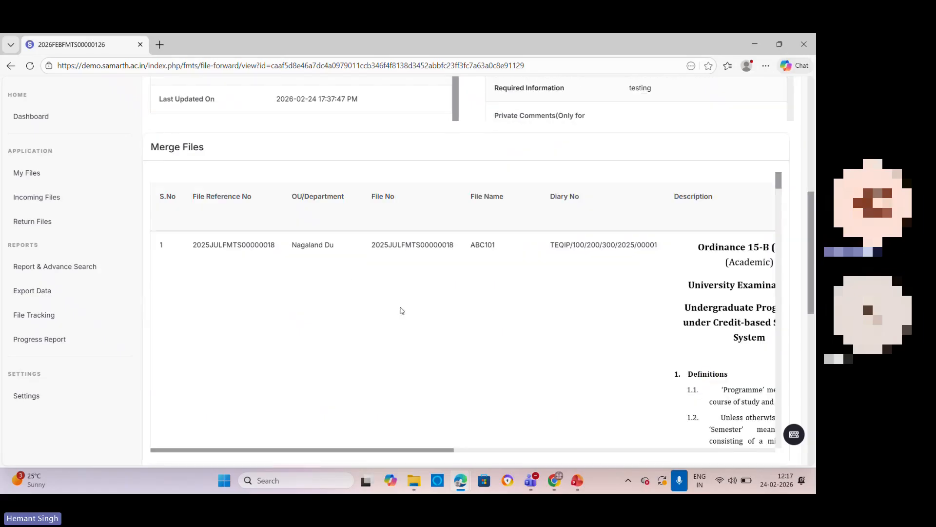
scroll(399, 309, down, 10)
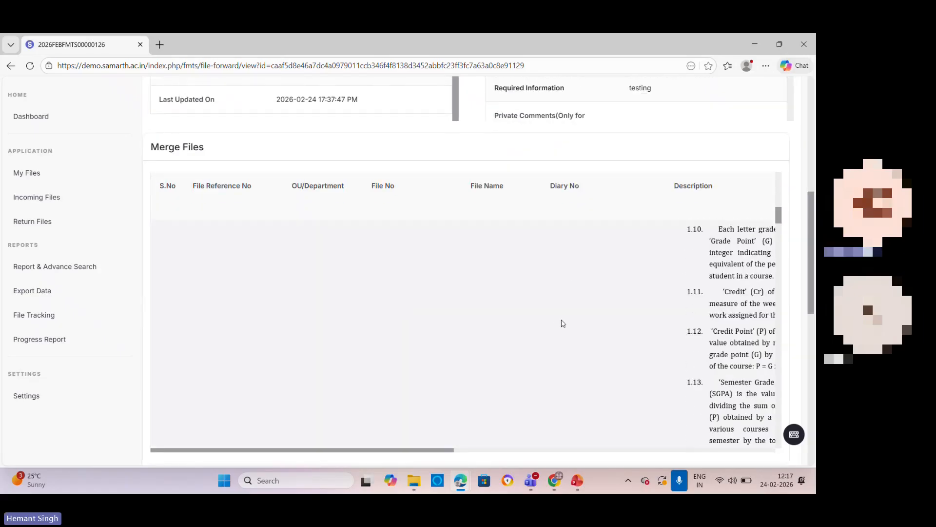
scroll(790, 274, down, 4)
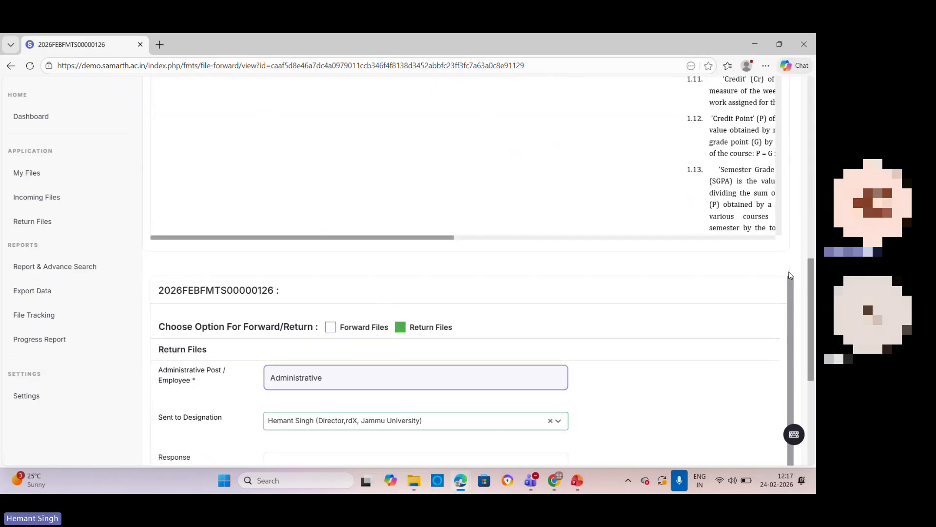
scroll(406, 249, down, 4)
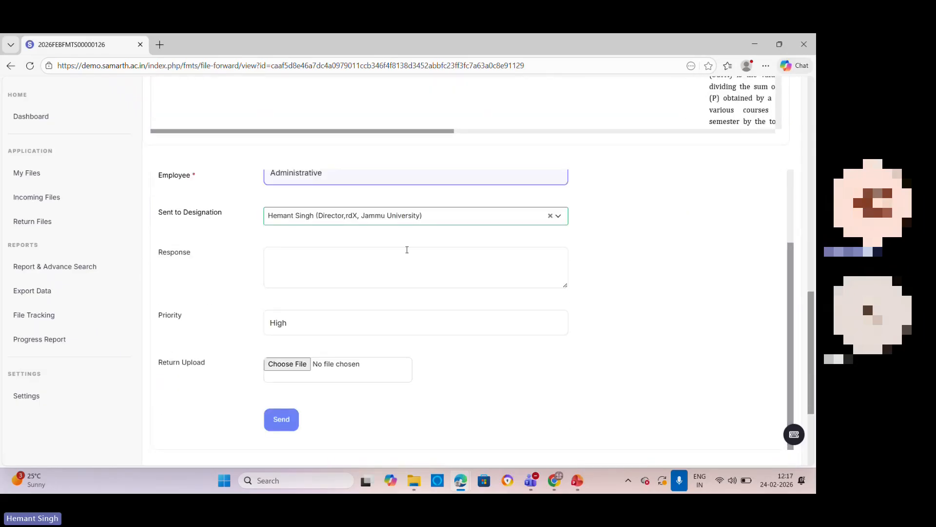
Step: Review the forward and return options, the file's Comment And Send-Back action and the rest of its receiving details
scroll(406, 249, up, 2)
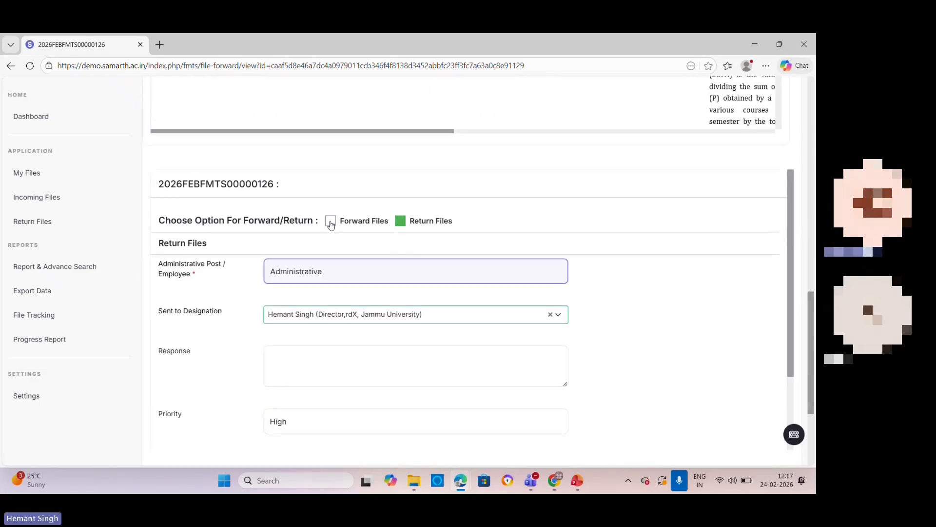
scroll(661, 226, up, 5)
scroll(661, 226, up, 8)
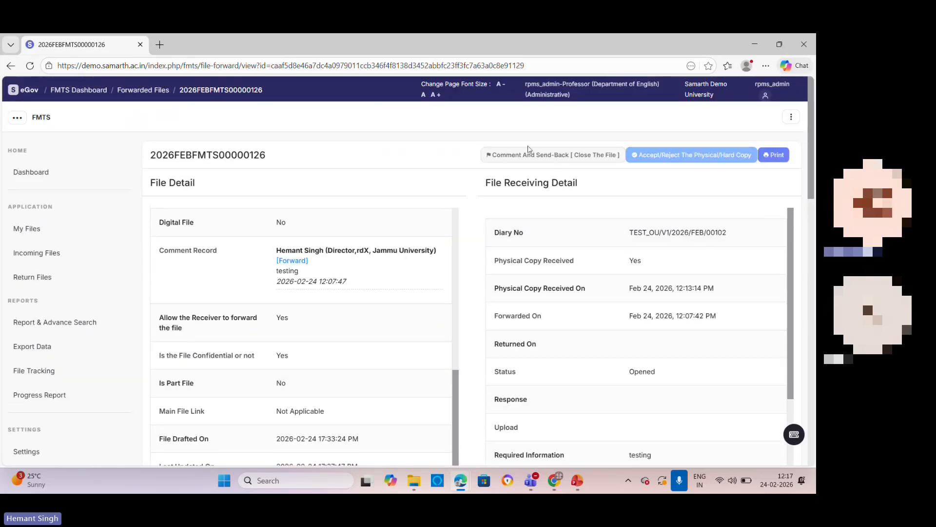
scroll(535, 257, down, 3)
scroll(717, 236, down, 8)
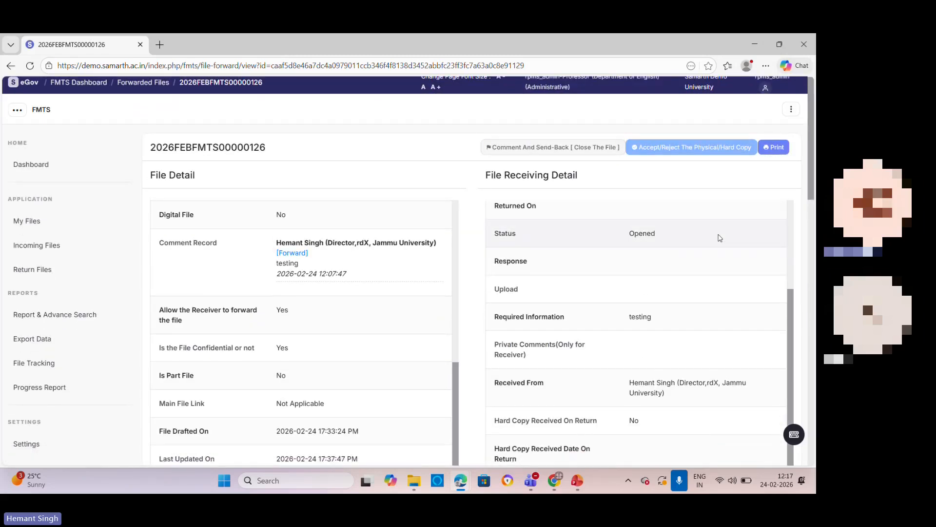
scroll(787, 221, down, 3)
scroll(668, 265, down, 3)
scroll(668, 265, down, 3)
scroll(340, 392, down, 3)
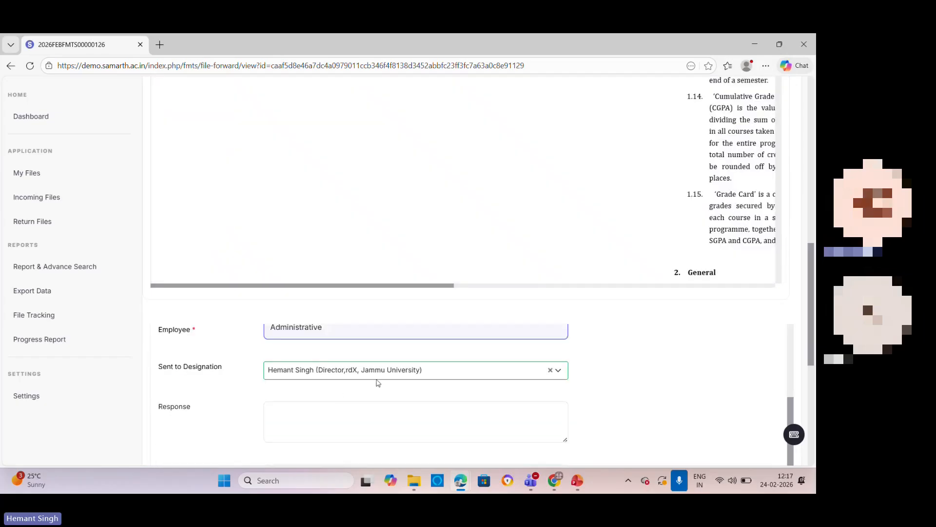
Step: Choose Forward Files for the file and set its Administrative Post / Employee to Administrative
scroll(362, 364, up, 3)
click(331, 377)
scroll(349, 347, down, 3)
scroll(349, 347, up, 3)
scroll(349, 346, down, 3)
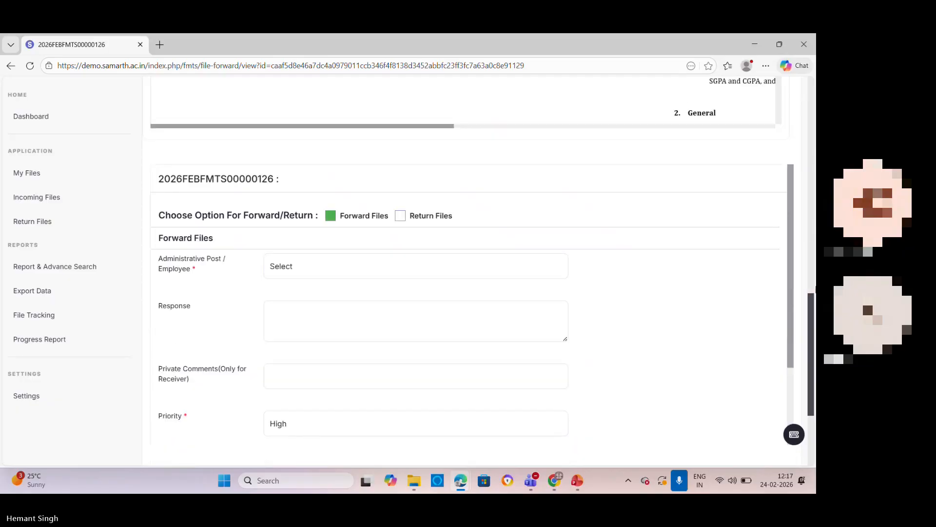
scroll(364, 217, down, 1)
click(364, 218)
click(324, 244)
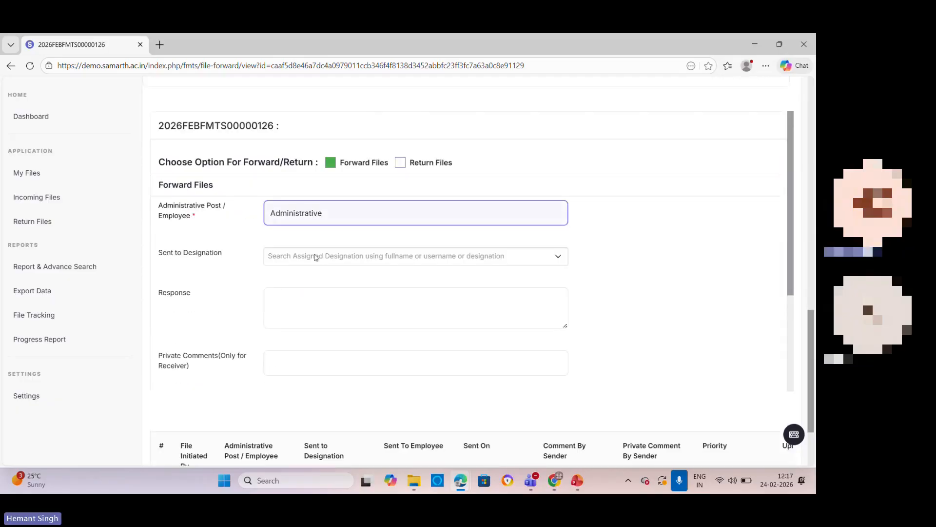
Step: Search the designations for rpms, pick an rpms_admin 01 assignee for forwarding, and review the response, private comment, priority and upload fields
click(316, 257)
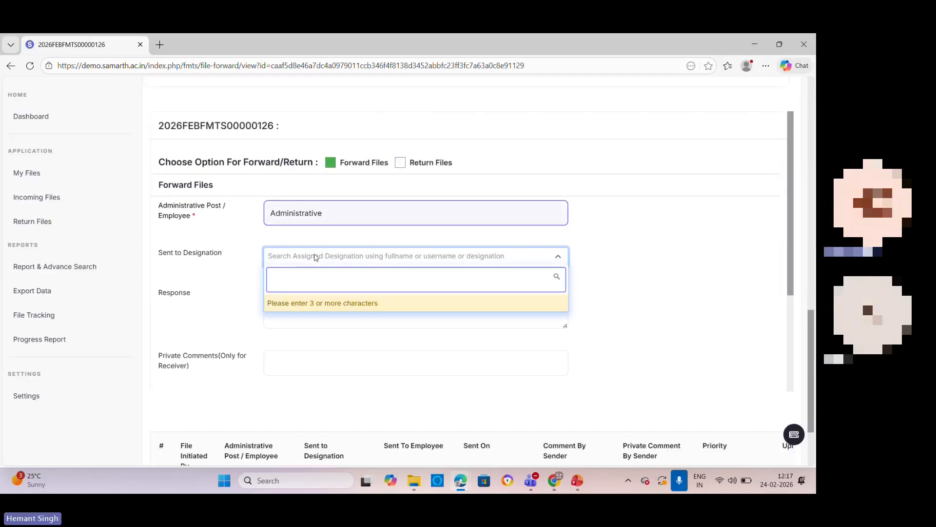
text(rpms)
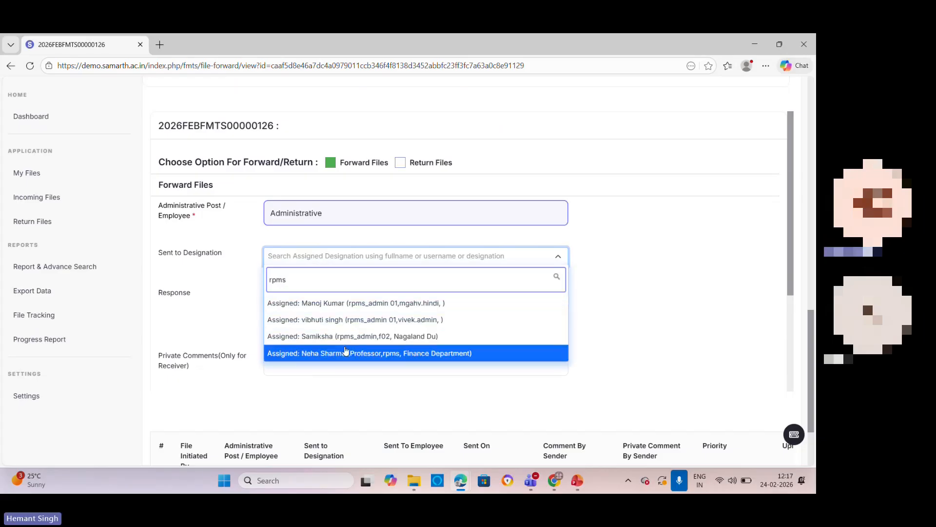
click(341, 320)
click(340, 303)
click(323, 364)
scroll(377, 352, down, 2)
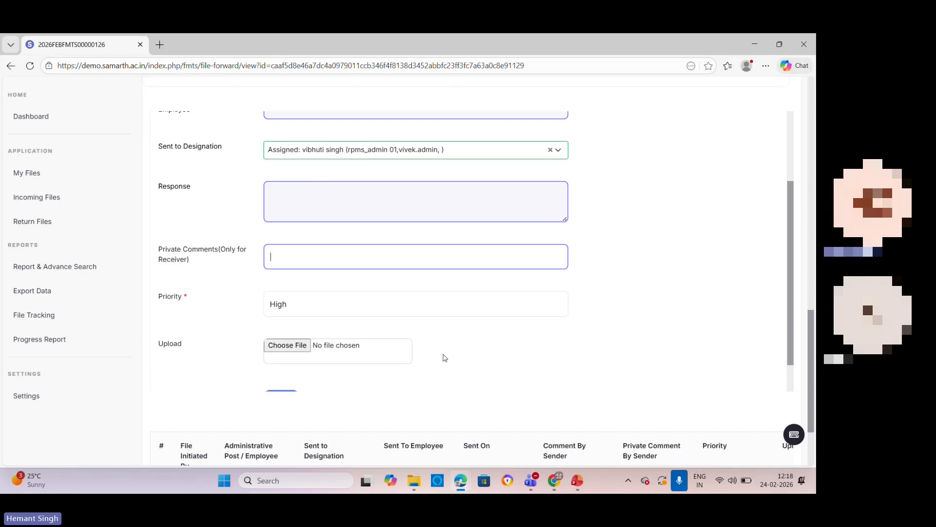
scroll(314, 355, down, 2)
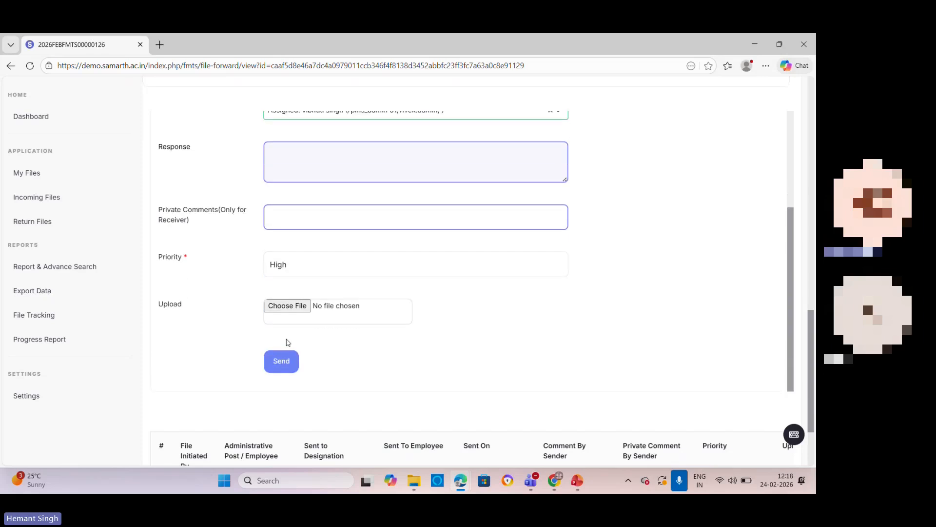
Step: Comment and send back the file to close it, giving the response "approved.", and dismiss the notice
scroll(429, 366, up, 3)
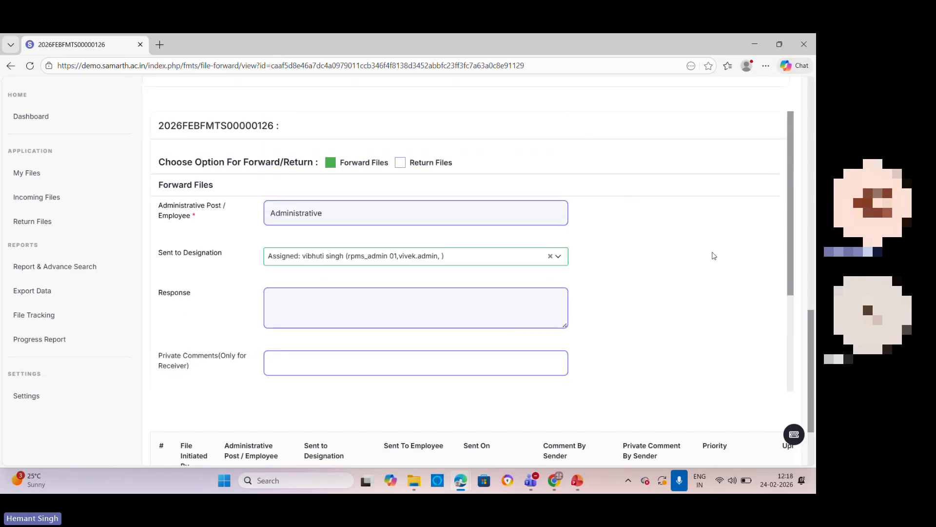
scroll(714, 253, up, 5)
scroll(723, 250, up, 15)
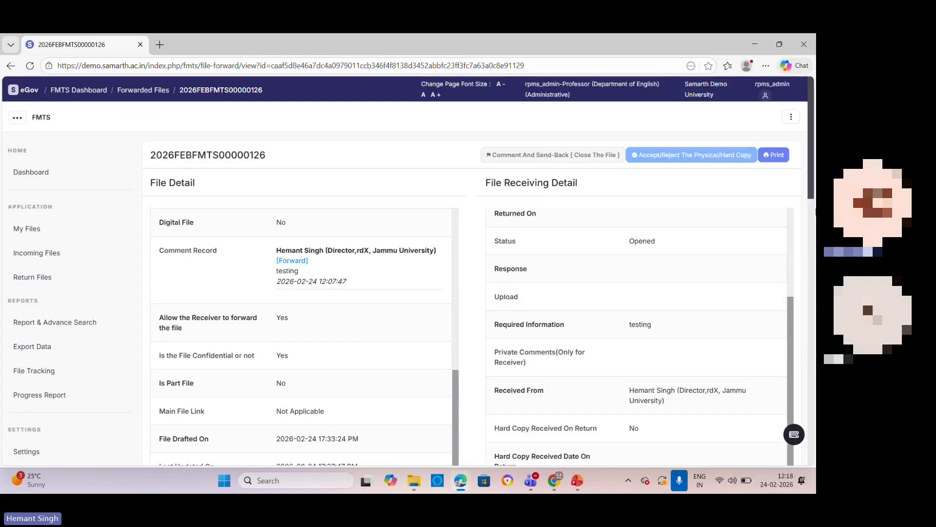
click(555, 155)
click(349, 146)
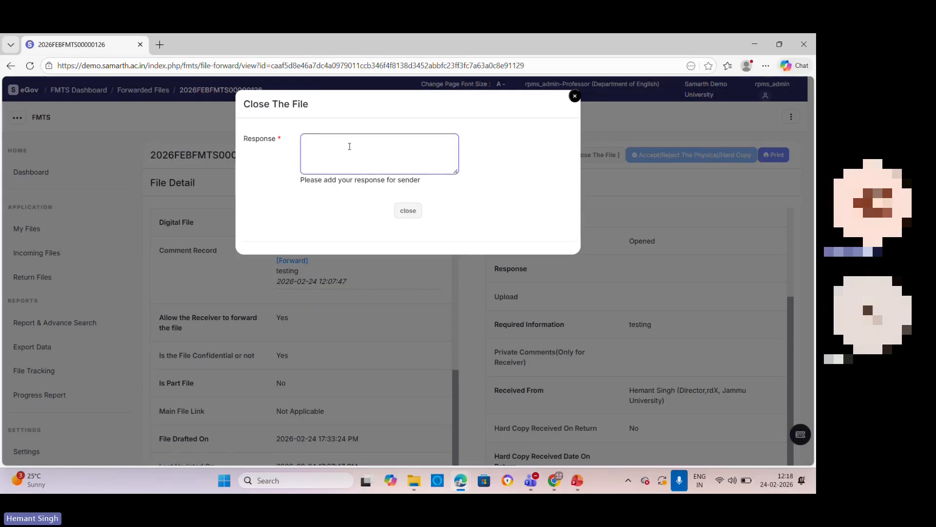
text(app)
key(BackSpace)
key(BackSpace)
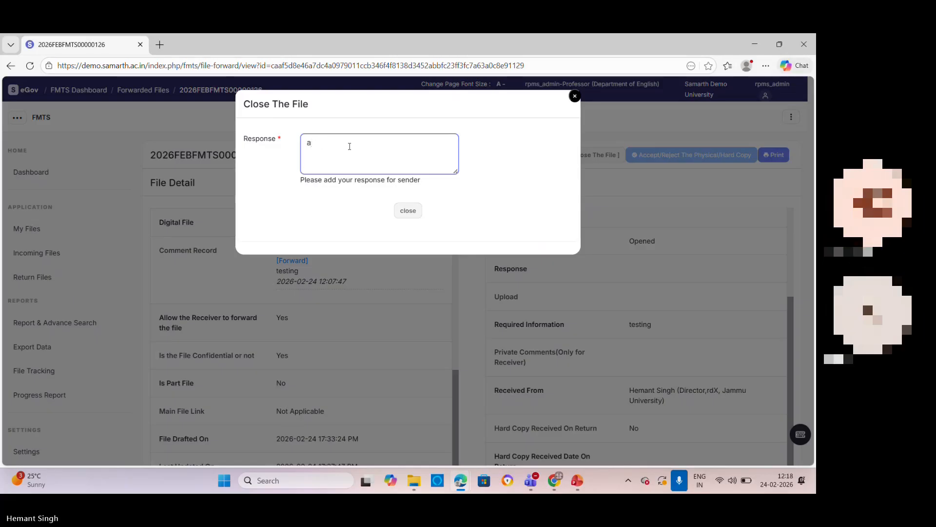
text(pproved.)
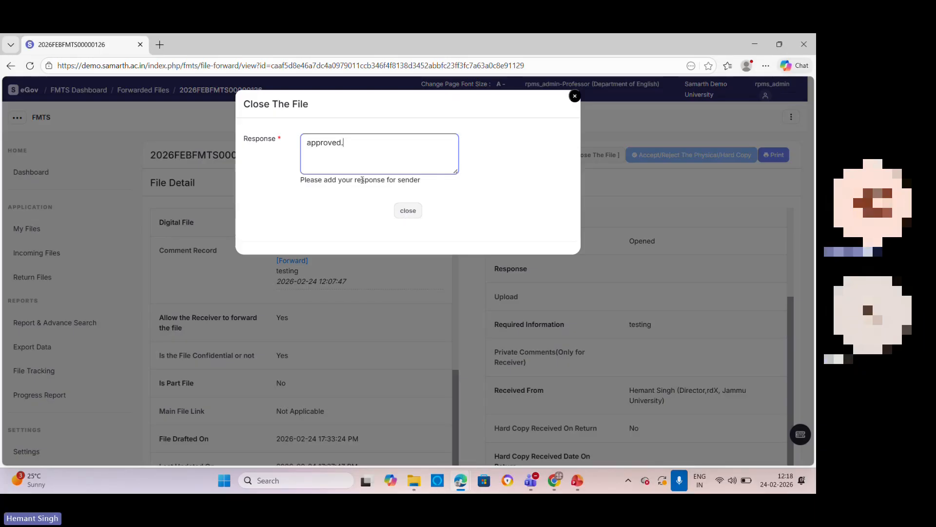
click(408, 215)
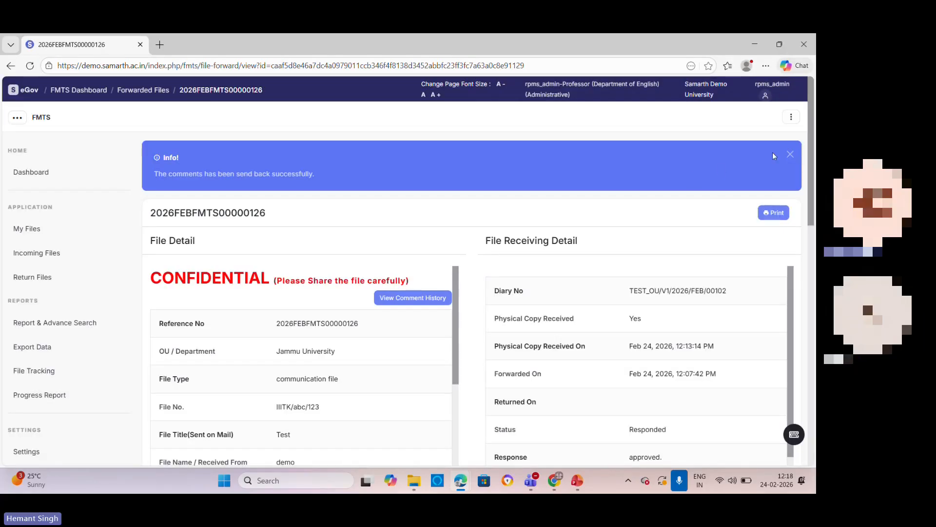
click(791, 155)
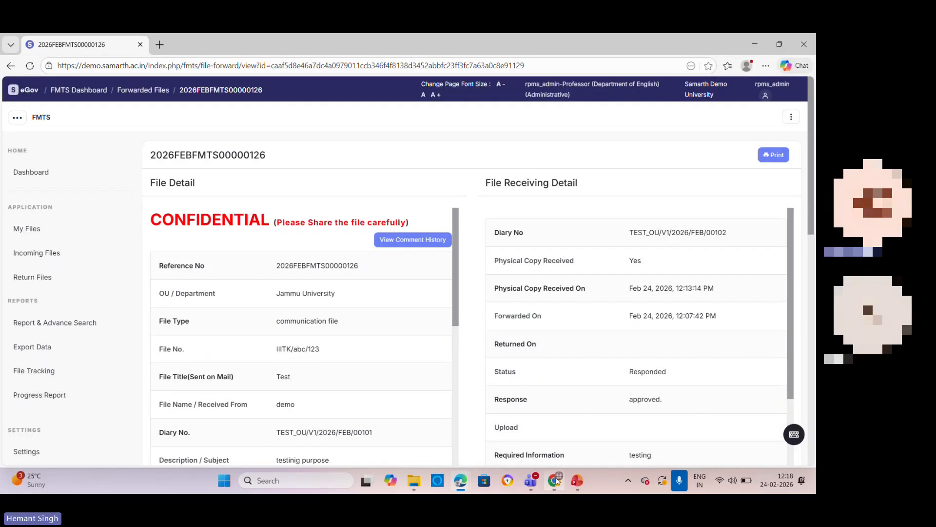
Step: Switch to the sender's browser window and reload the page for file 2026FEBFMTS00000126 to check its recent activities
key(alt+Tab)
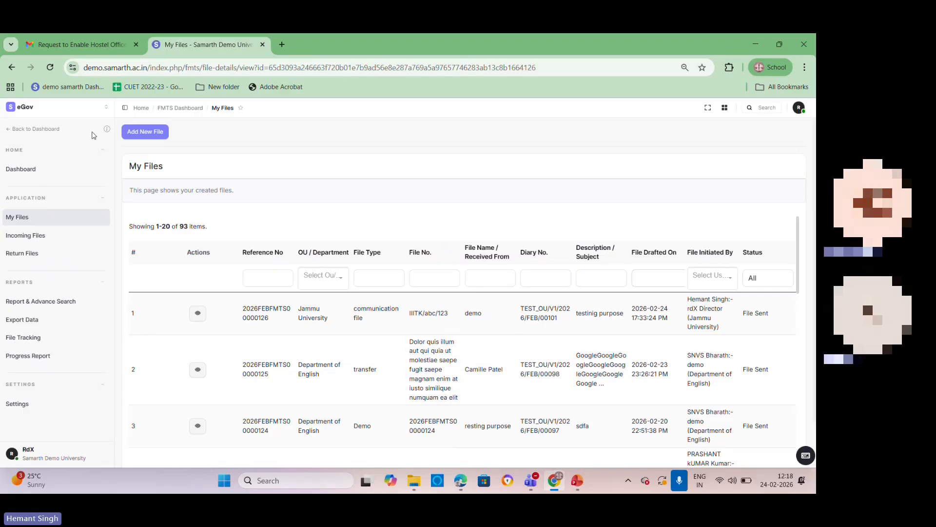
click(50, 67)
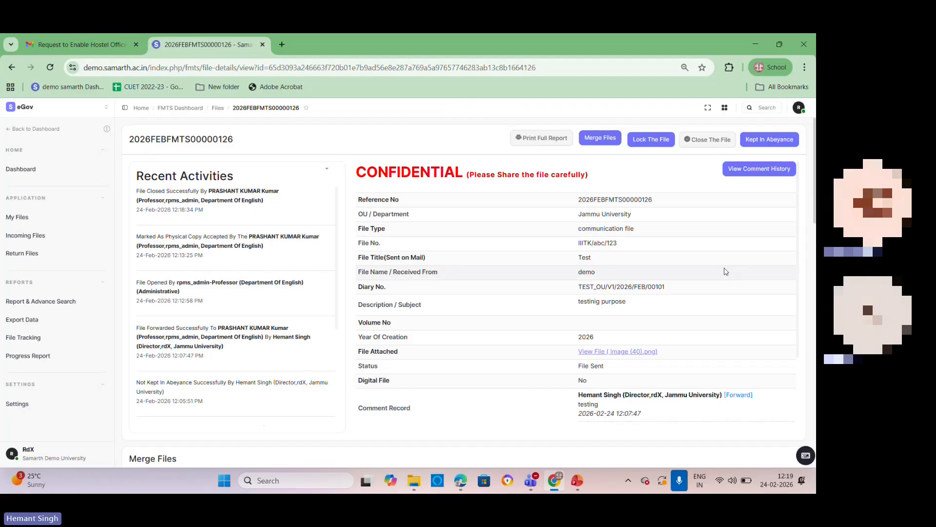
Step: Review the file's details, part files and forwarding record, checking the recipient's response and status
scroll(672, 254, down, 1)
scroll(672, 254, down, 6)
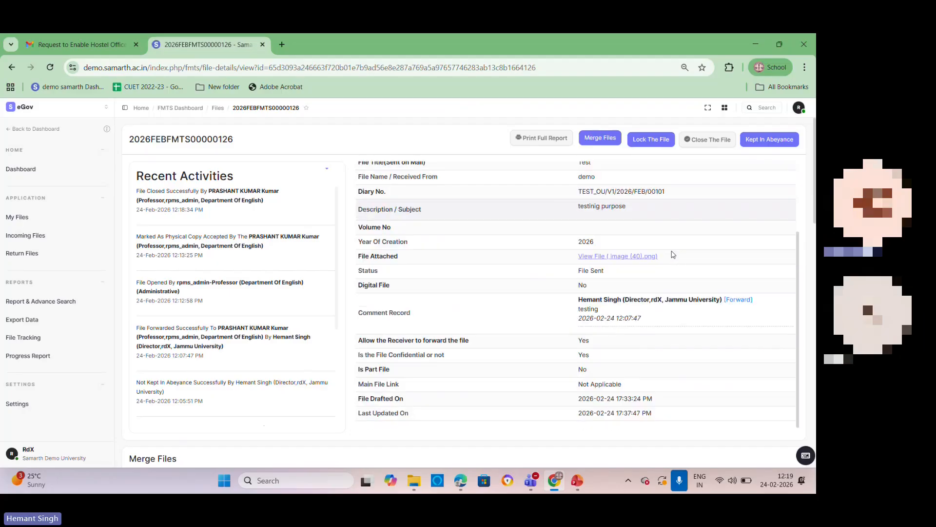
scroll(673, 254, down, 5)
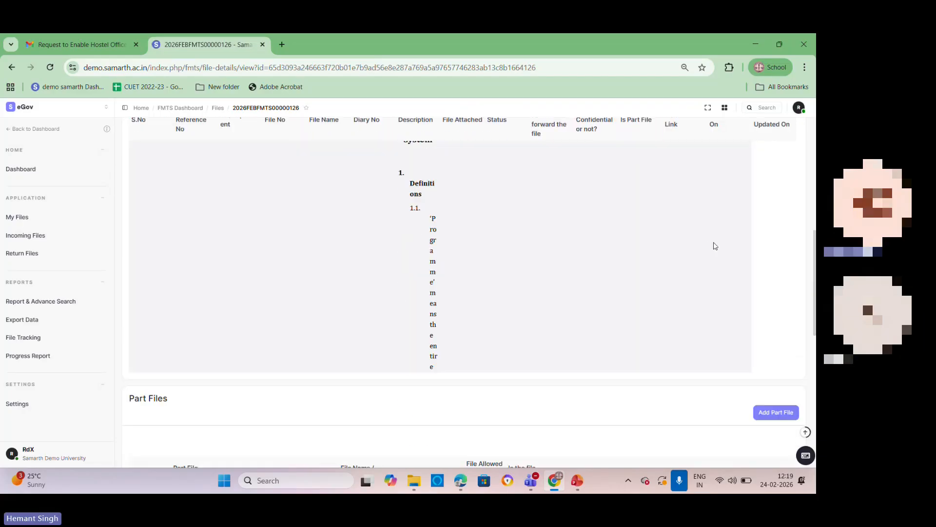
scroll(715, 336, down, 10)
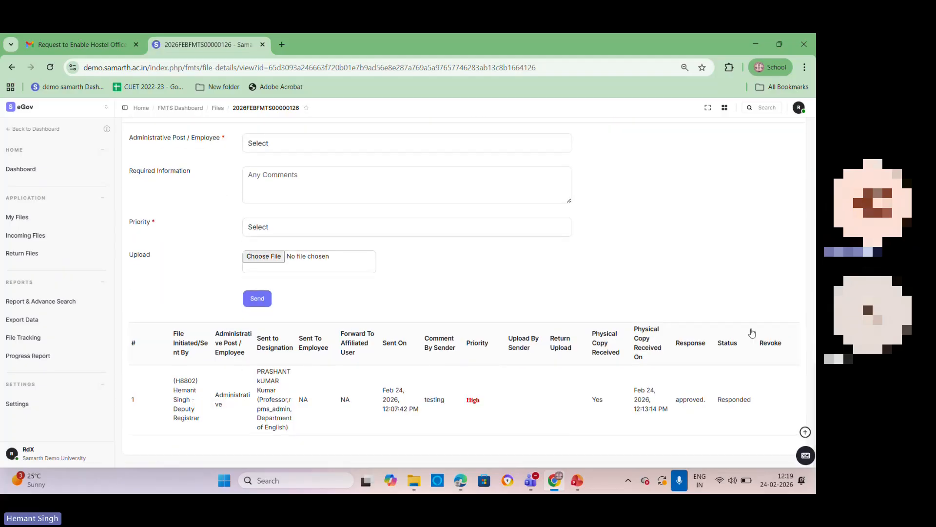
click(620, 324)
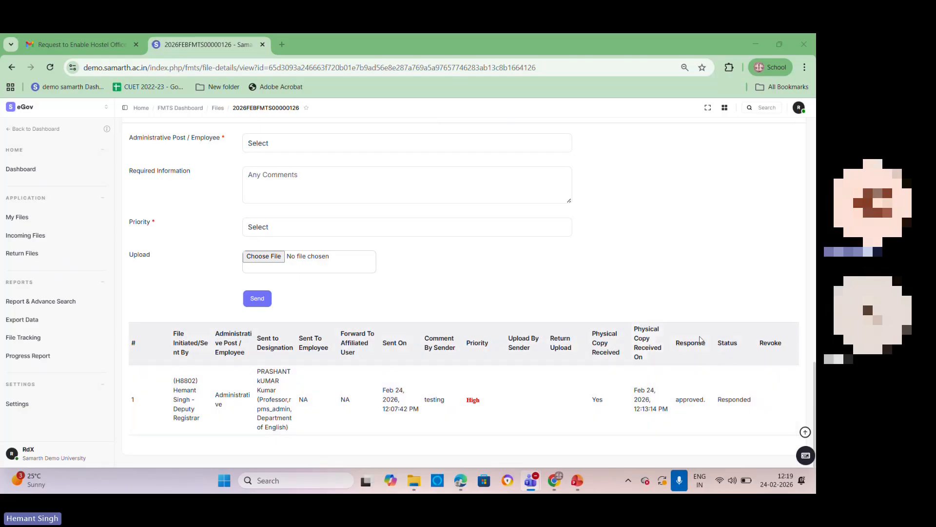
double_click(691, 399)
drag(722, 400, 813, 403)
scroll(598, 385, up, 15)
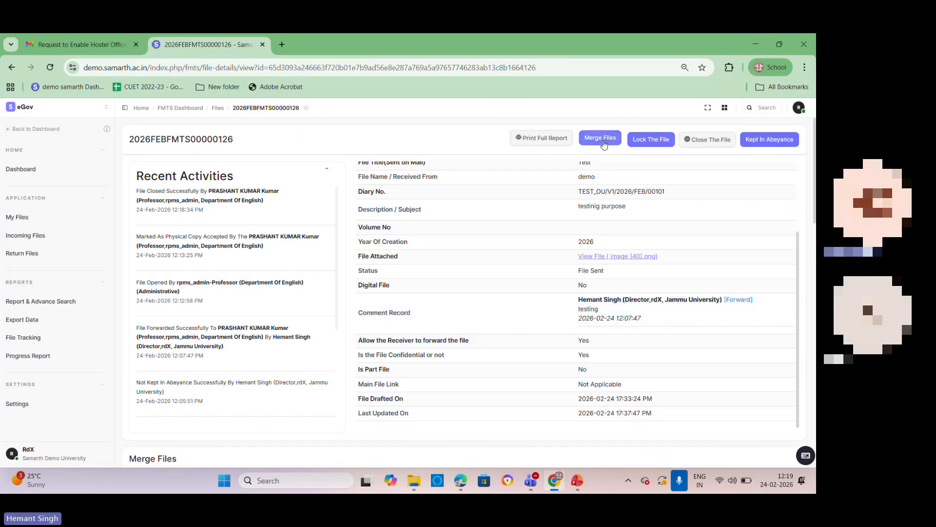
Step: Close file 2026FEBFMTS00000126 with the status Yes and no scanned copy uploaded, and save
click(697, 143)
click(312, 182)
click(260, 221)
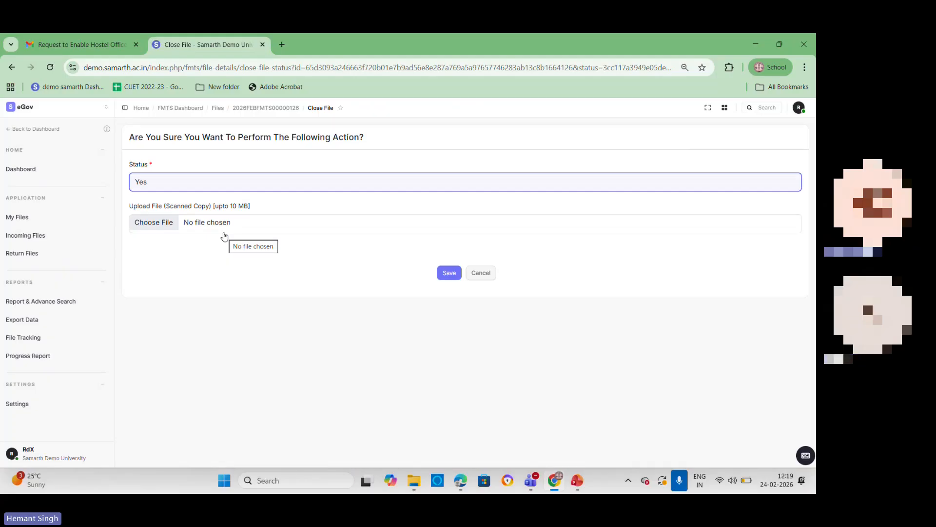
click(448, 273)
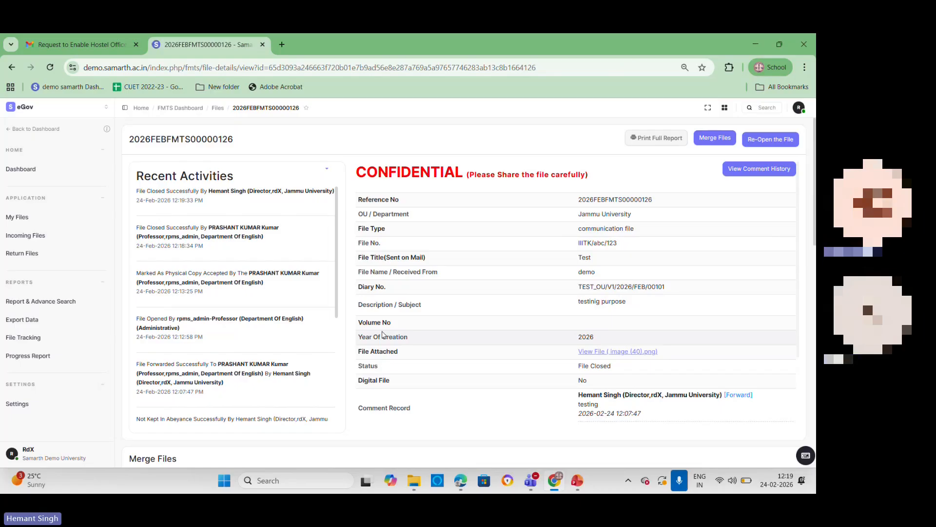
Step: View the list of incoming files and the list of returned files
click(36, 237)
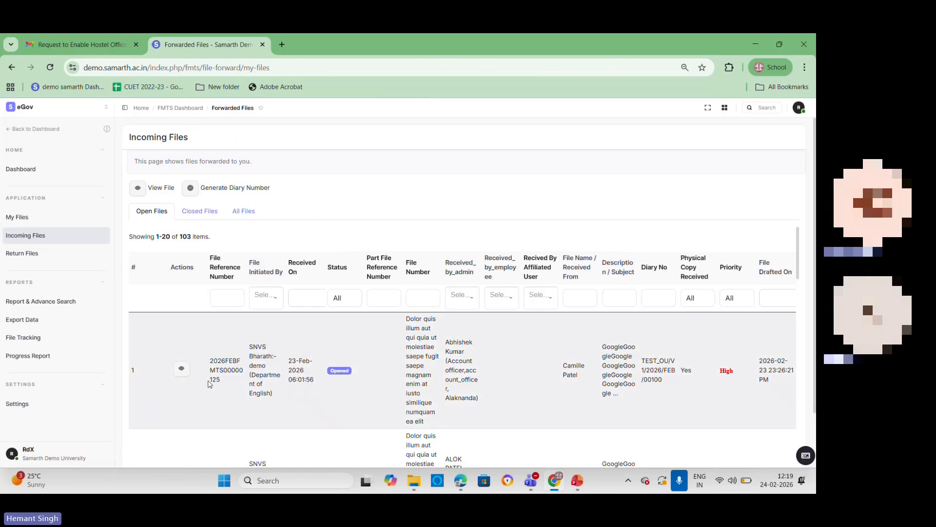
click(22, 253)
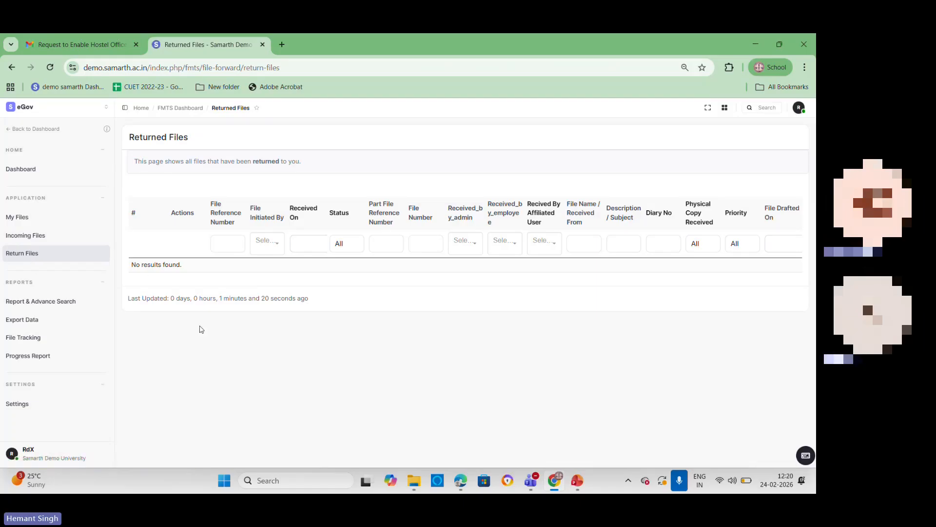
Step: Open Report & Advance Search, look over the basic filters, and show the advanced filters
click(51, 302)
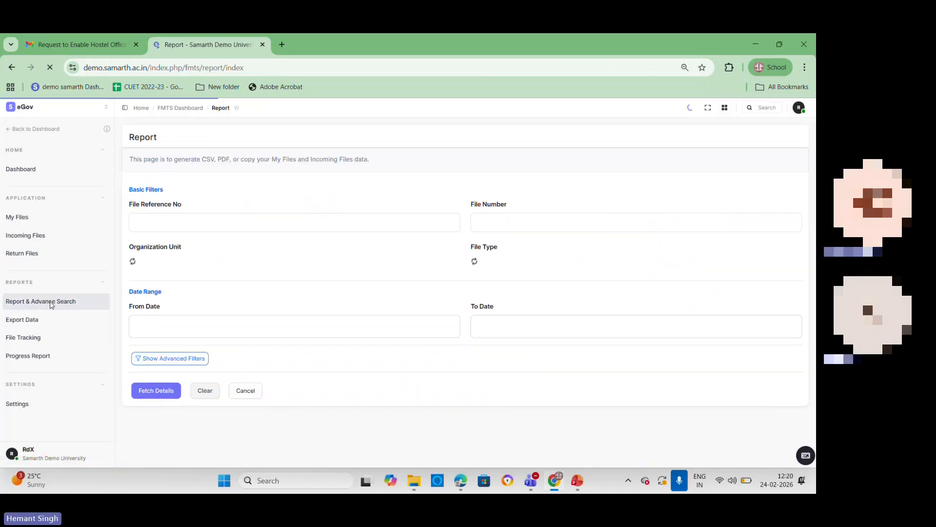
click(206, 222)
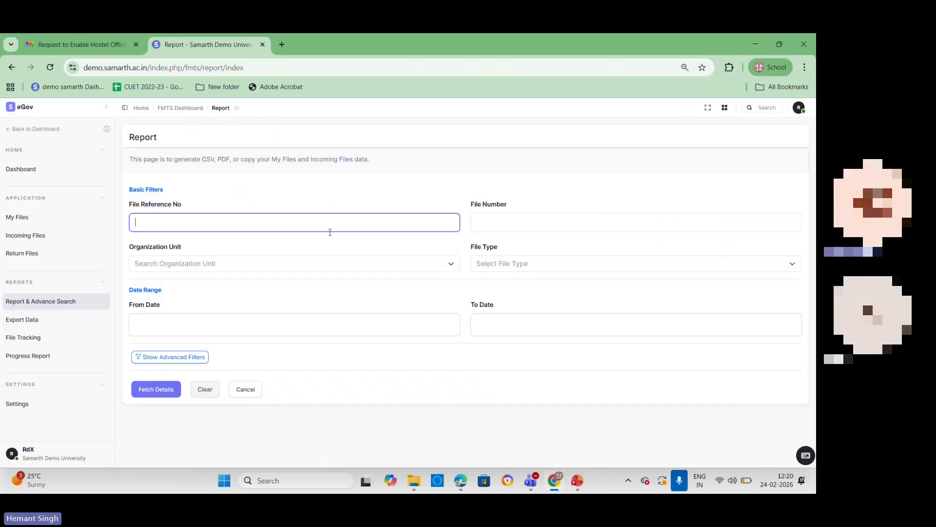
click(494, 263)
click(494, 262)
click(159, 265)
click(158, 265)
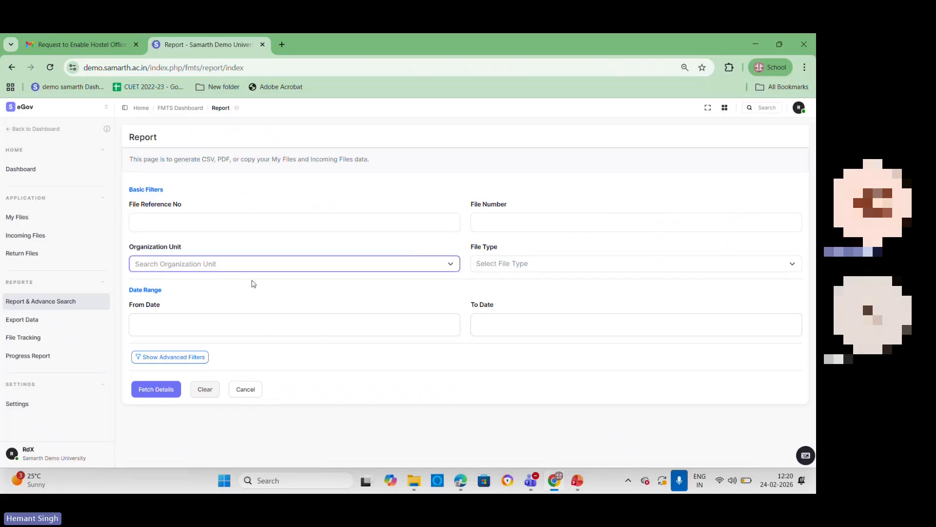
click(177, 358)
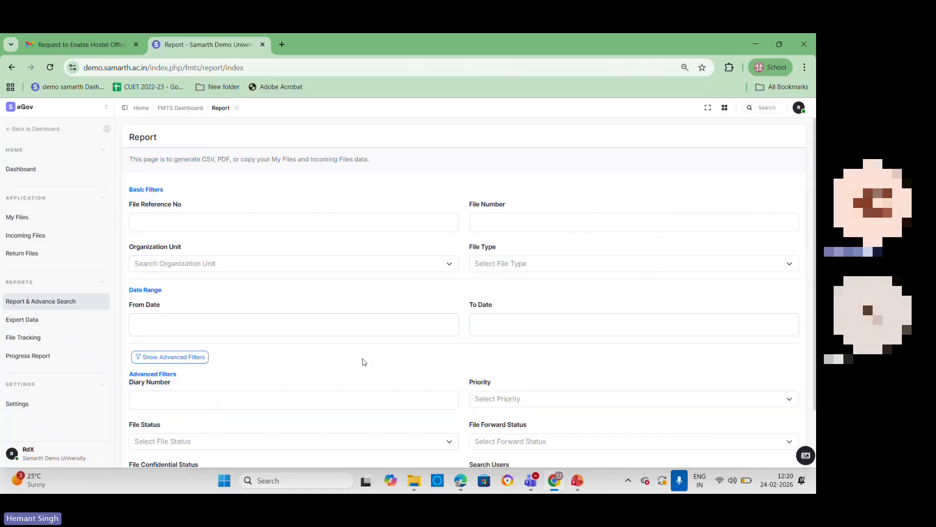
scroll(361, 360, down, 3)
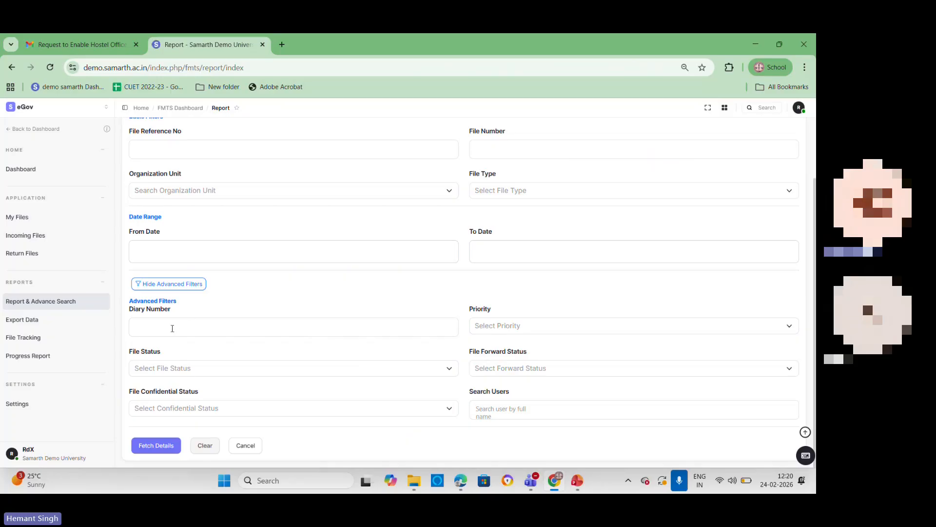
Step: Search users for rpms, choose the rpms_admin Professor in the Department of English, and fetch the report details
click(492, 411)
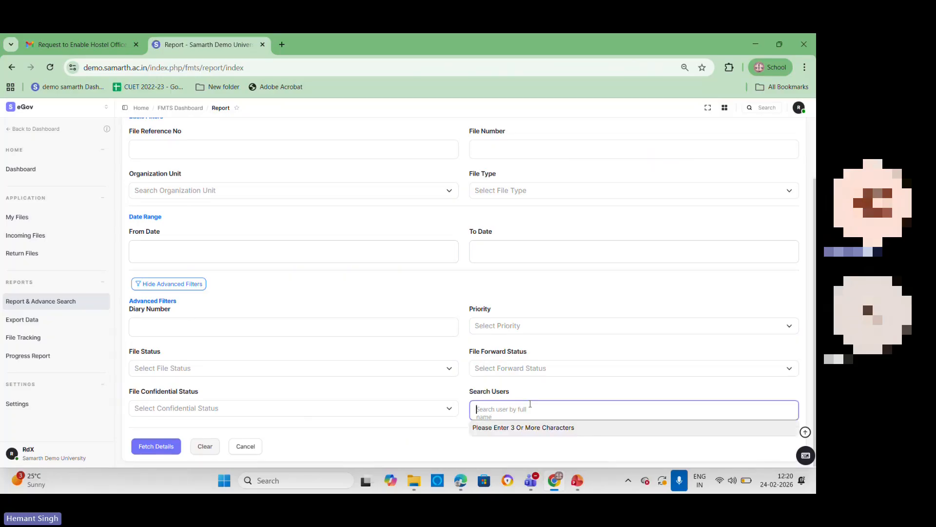
text(rpms)
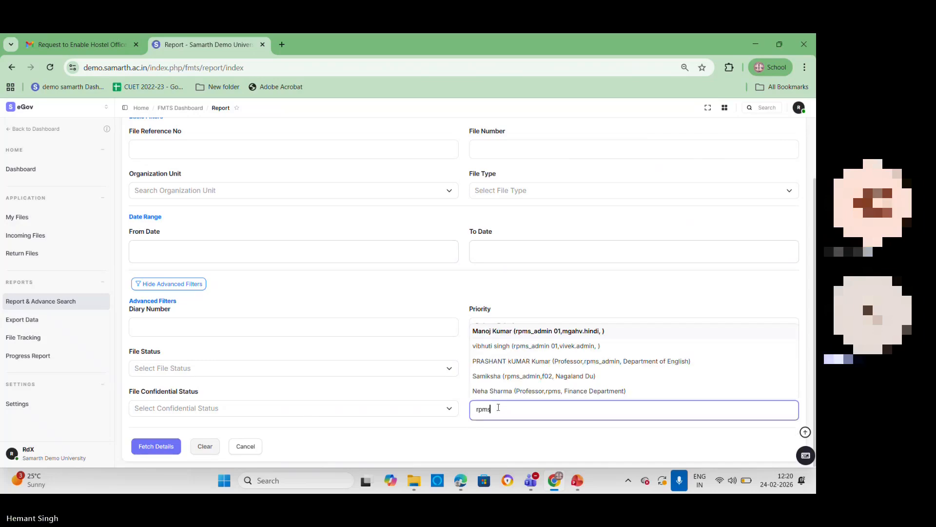
click(351, 443)
click(504, 414)
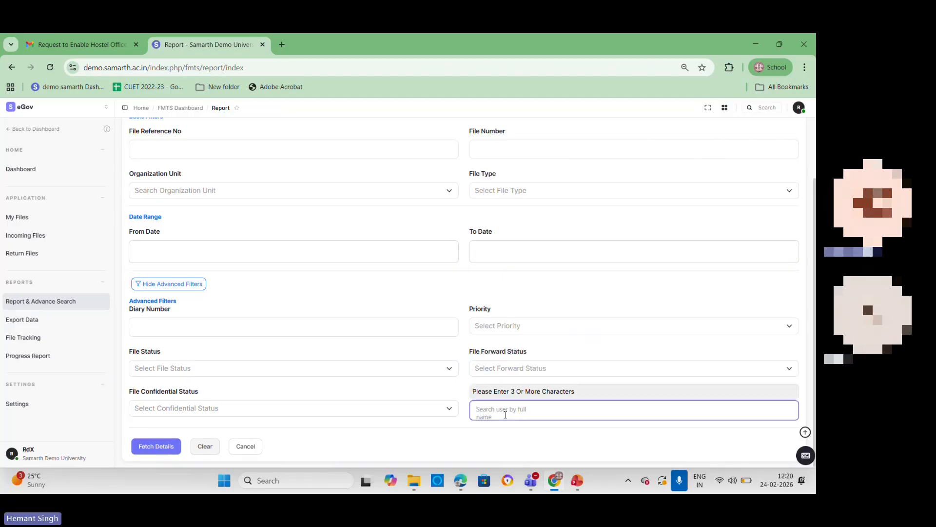
text(rpms)
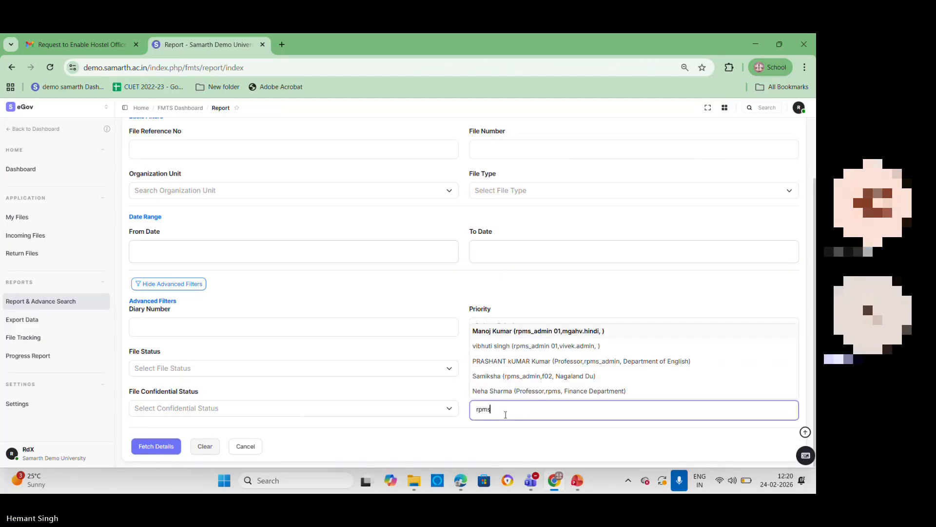
click(512, 361)
click(170, 448)
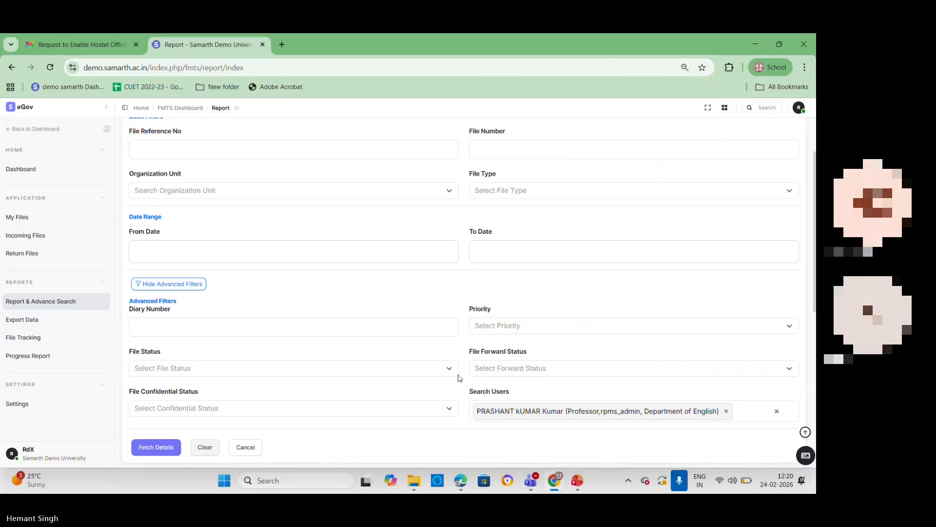
click(170, 448)
Step: Review the File Details and Forwarded File Details tables and their copy, CSV and PDF options
scroll(681, 273, down, 7)
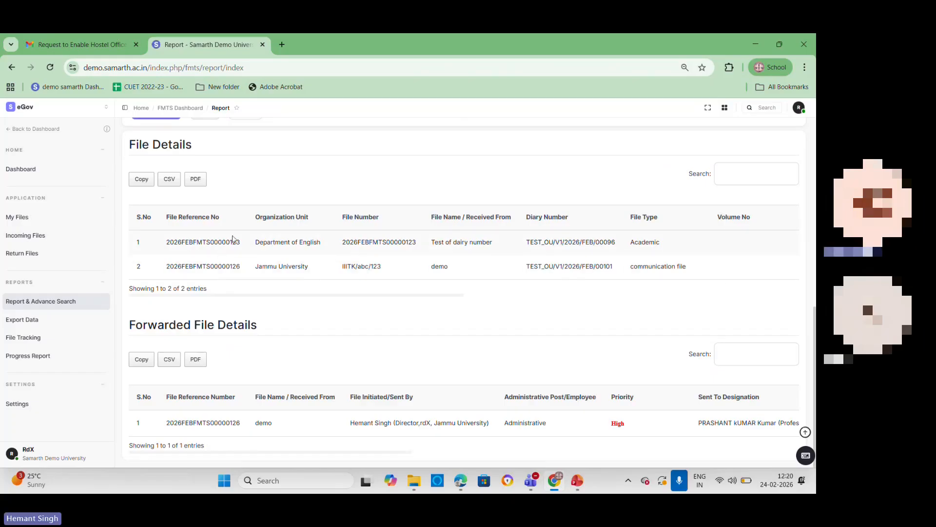
scroll(686, 253, up, 3)
scroll(687, 253, down, 3)
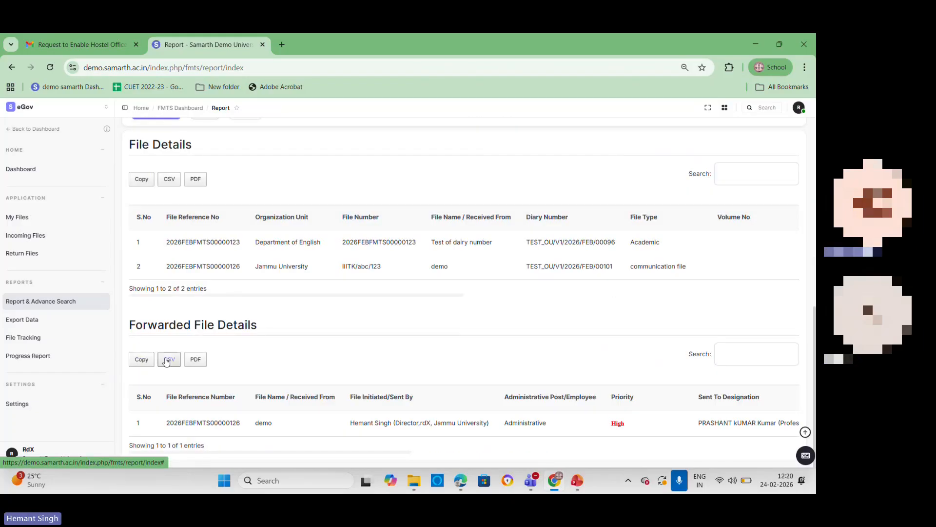
scroll(360, 349, up, 5)
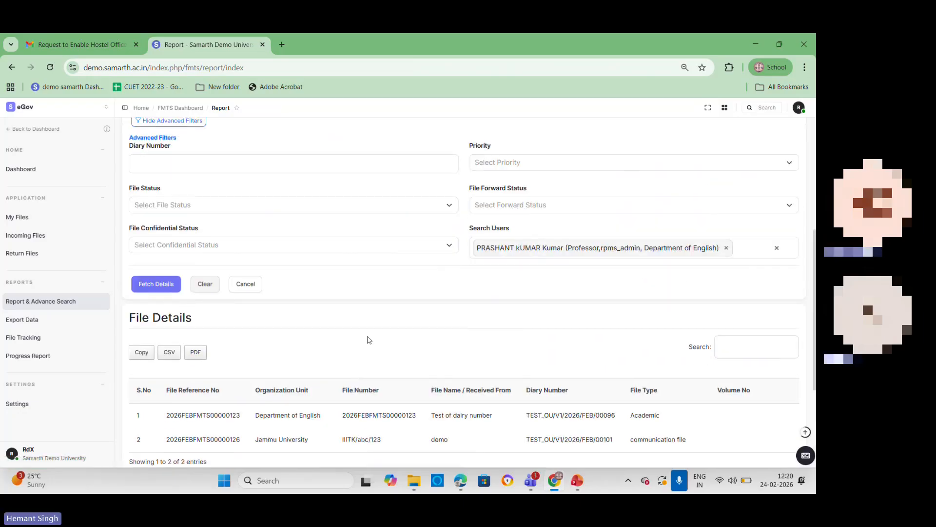
Step: Open Export Data and try the MANAGE FILE DATA and FILE FORWARD DATA choices without submitting
click(19, 321)
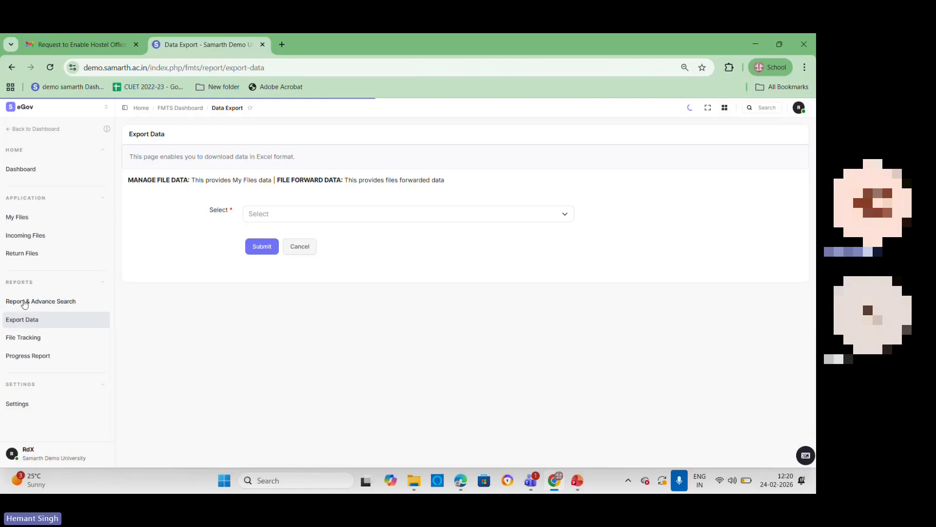
click(25, 302)
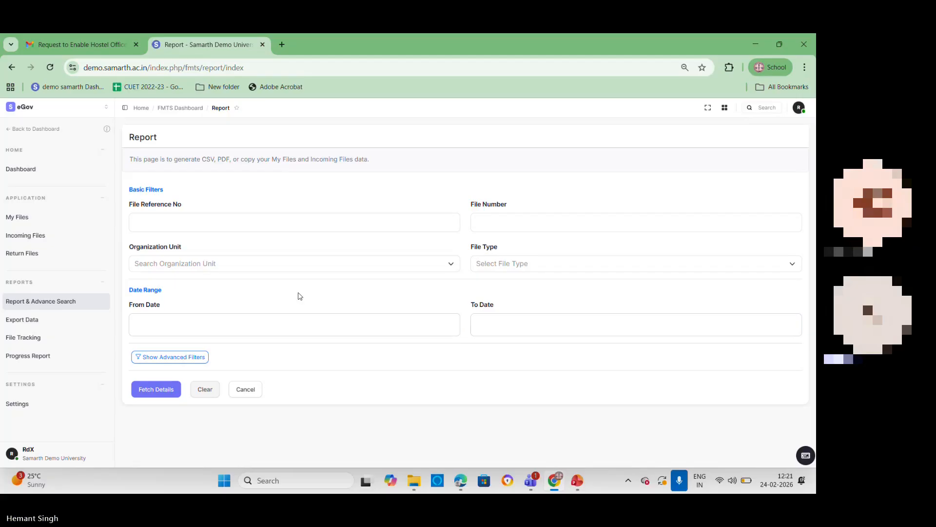
click(22, 324)
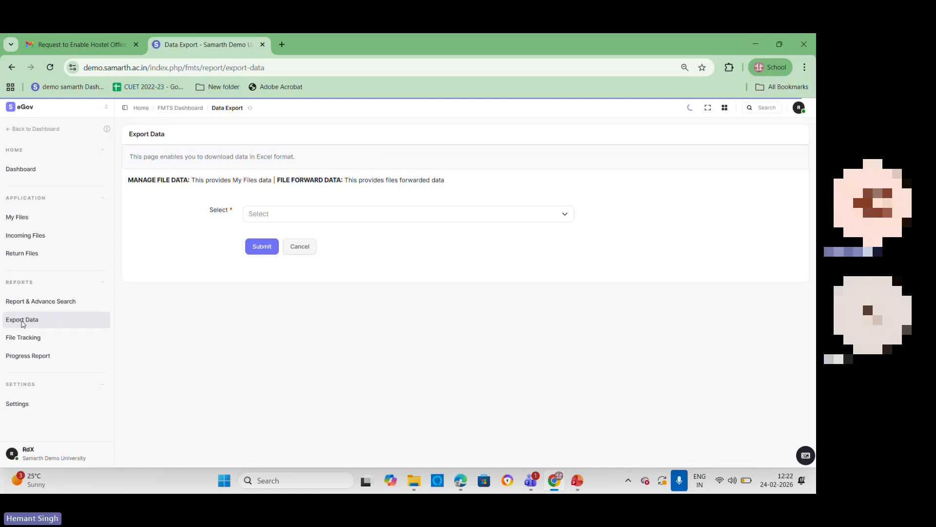
click(302, 213)
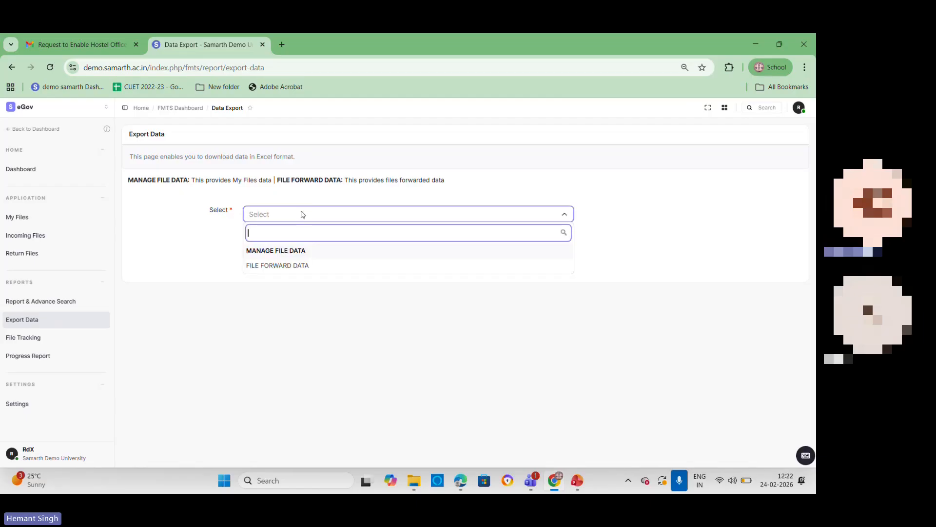
click(301, 254)
click(316, 217)
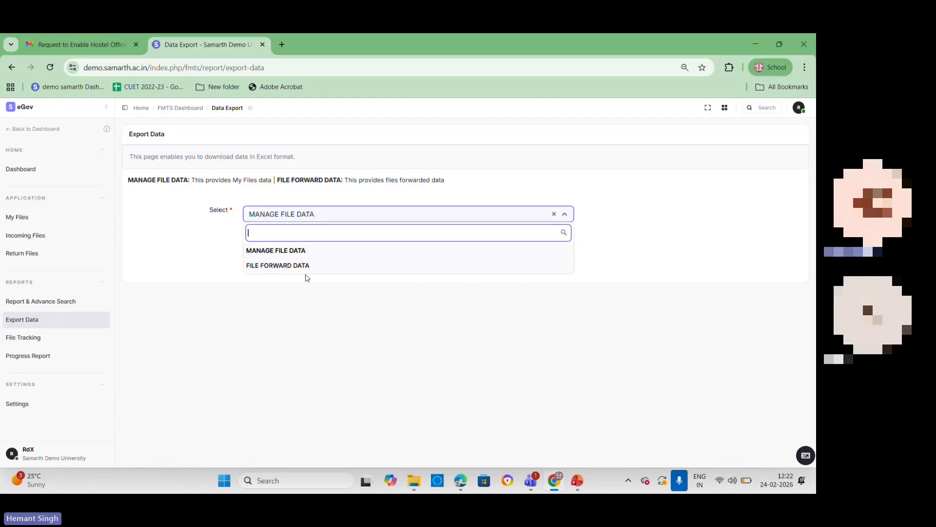
click(305, 266)
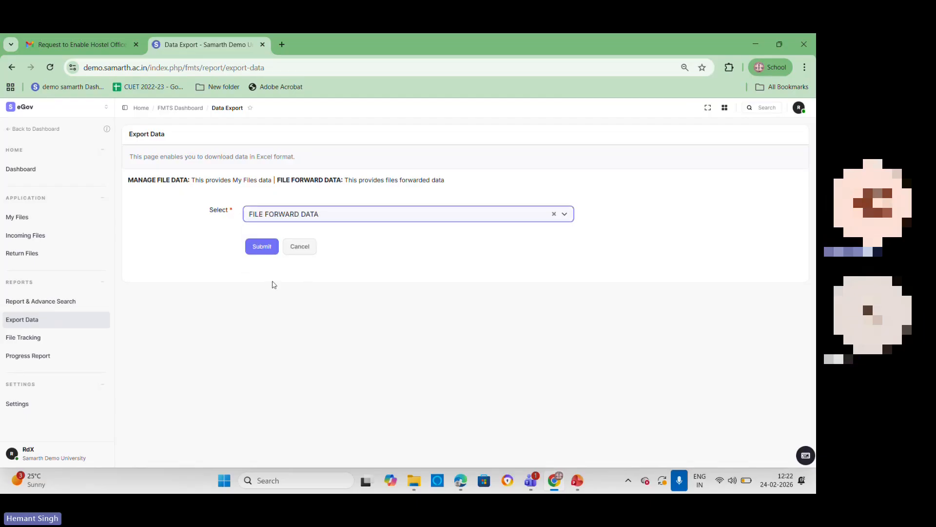
Step: Open File Tracking and look through the action logs of all files
click(35, 340)
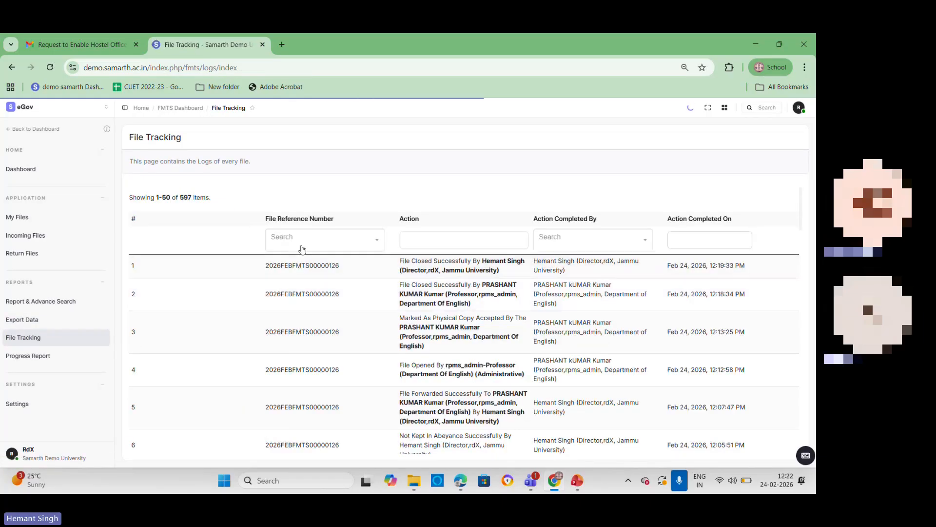
click(303, 241)
click(303, 241)
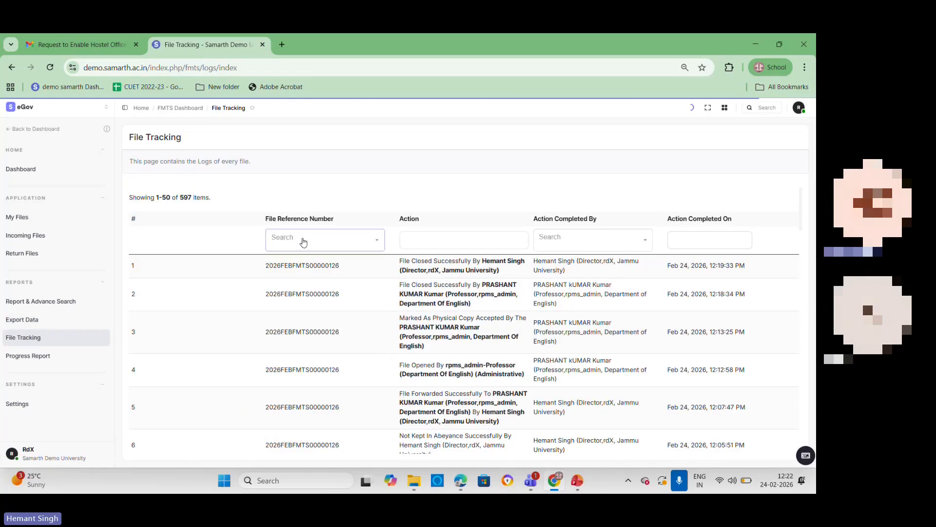
scroll(312, 344, down, 2)
scroll(312, 344, down, 14)
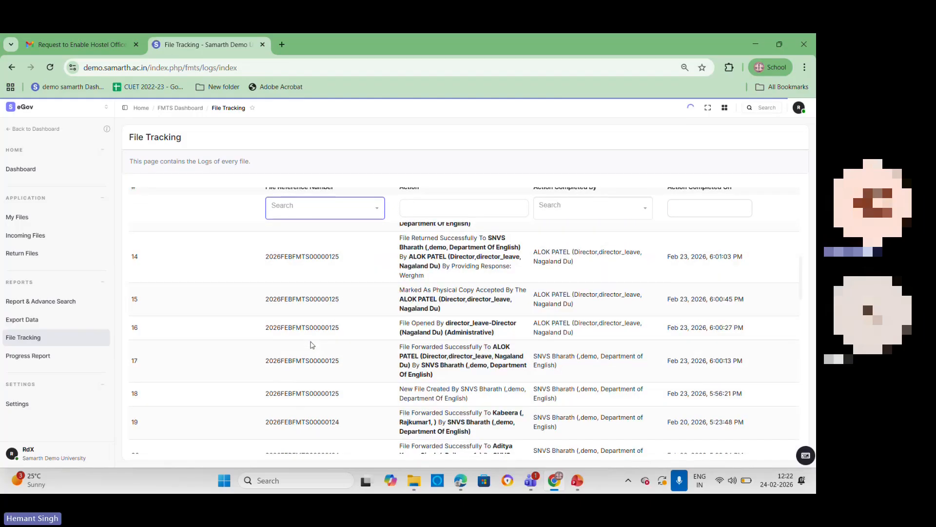
scroll(312, 344, down, 2)
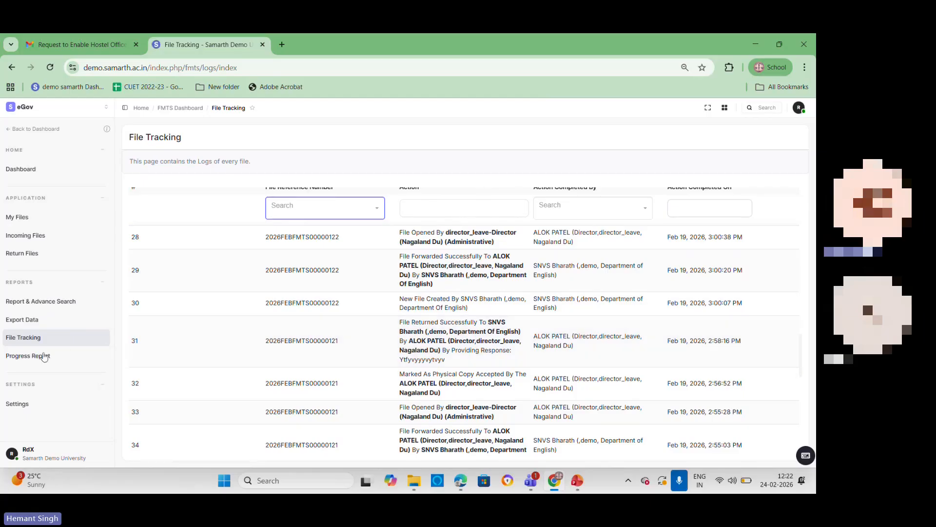
Step: Open the Progress Report, view the activity timeline of the first file, Demo, and close it
click(24, 357)
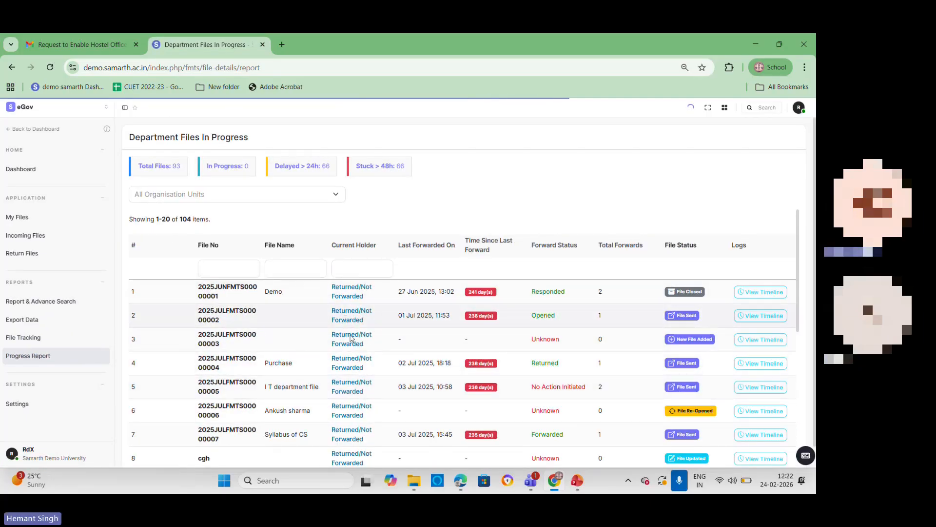
click(756, 295)
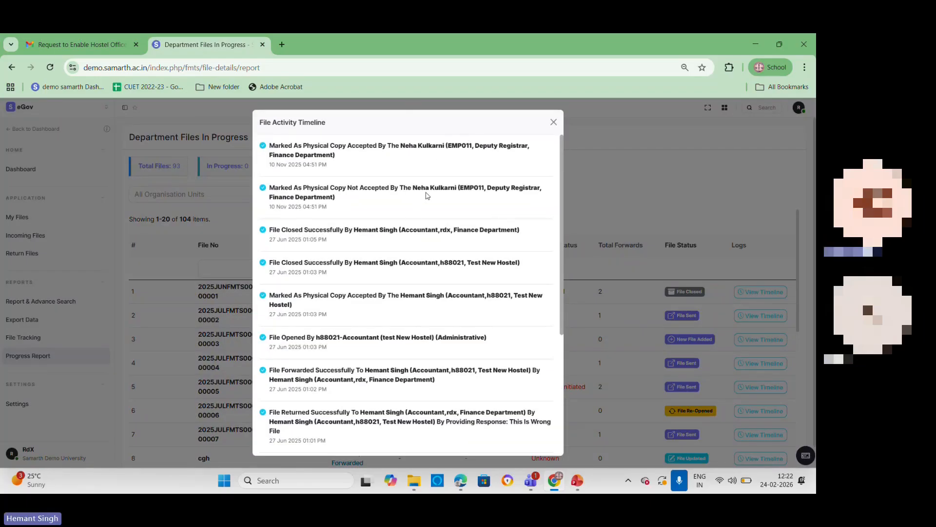
scroll(426, 195, down, 3)
scroll(439, 214, up, 3)
click(553, 122)
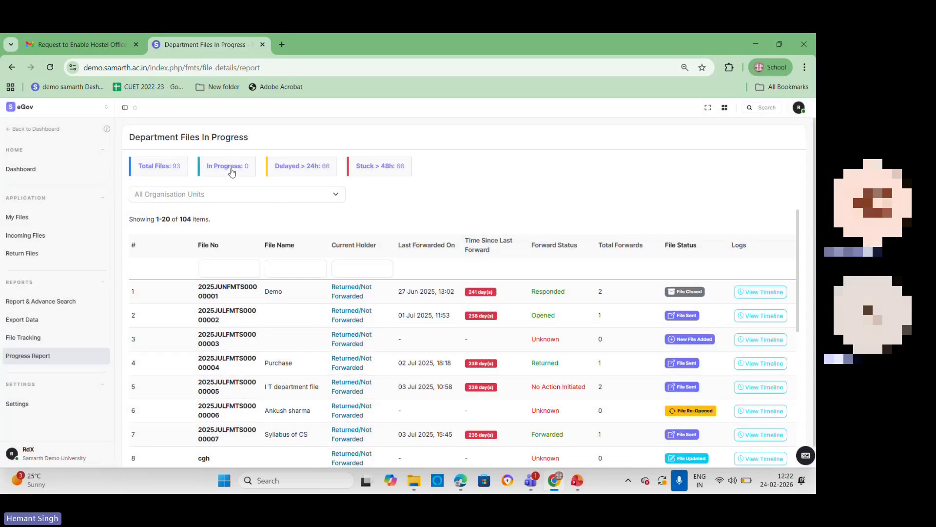
Step: Filter the department files by Delayed > 24h and by Stuck > 48h, and look through the list
click(299, 170)
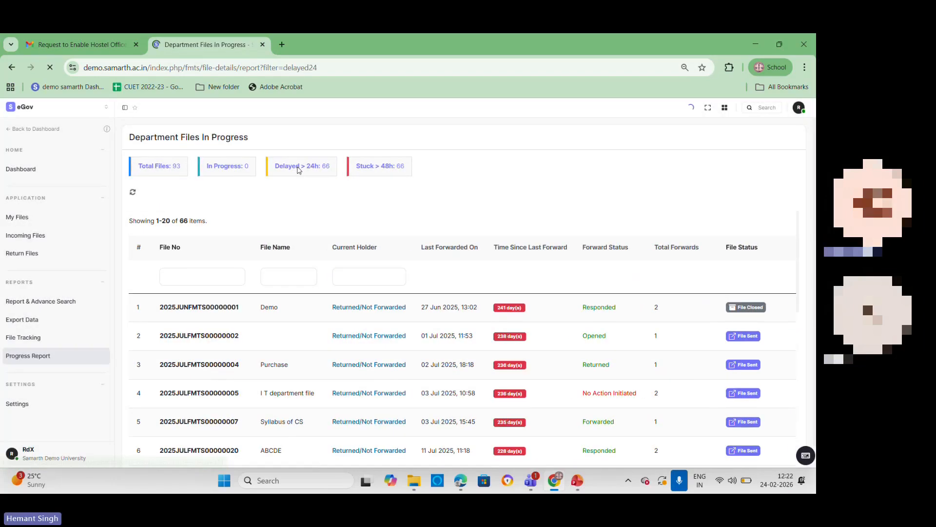
click(383, 170)
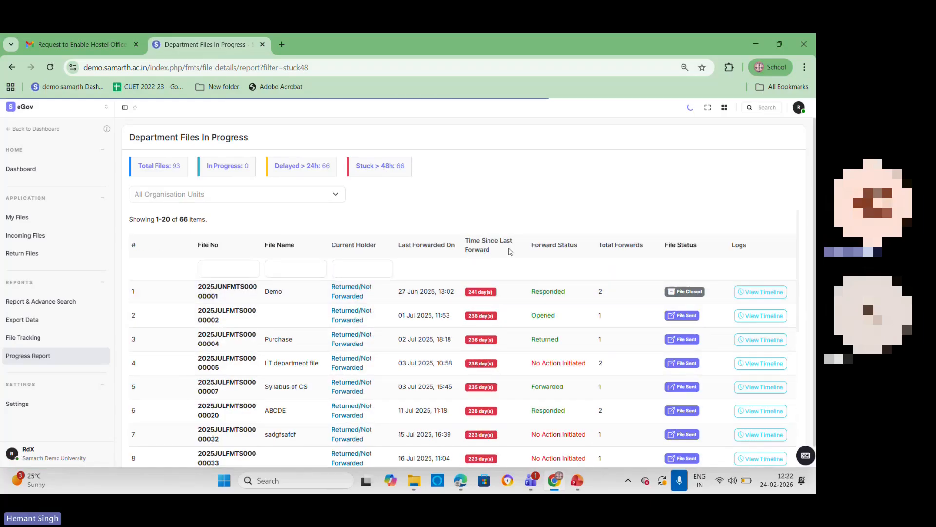
scroll(476, 303, down, 3)
scroll(477, 333, down, 2)
scroll(561, 293, up, 6)
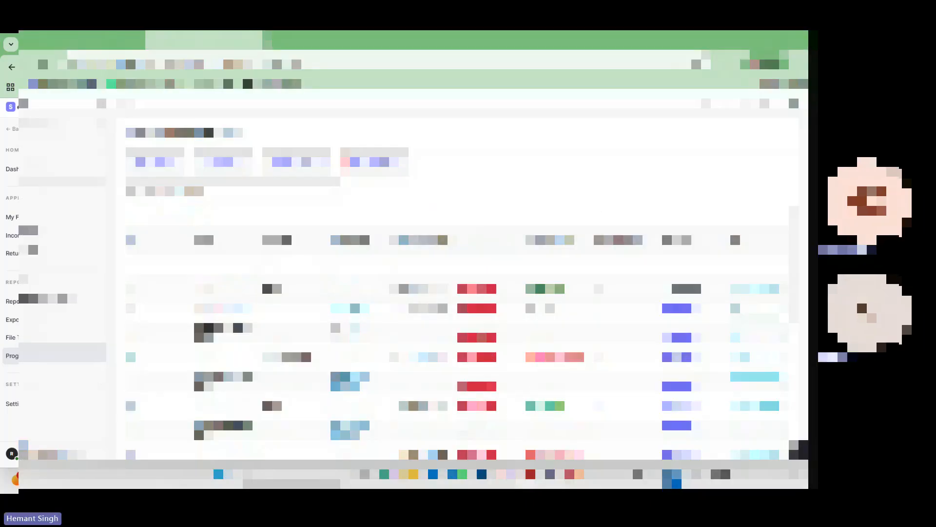
Step: Switch to the Microsoft Teams meeting window
mouse_move(534, 475)
click(490, 405)
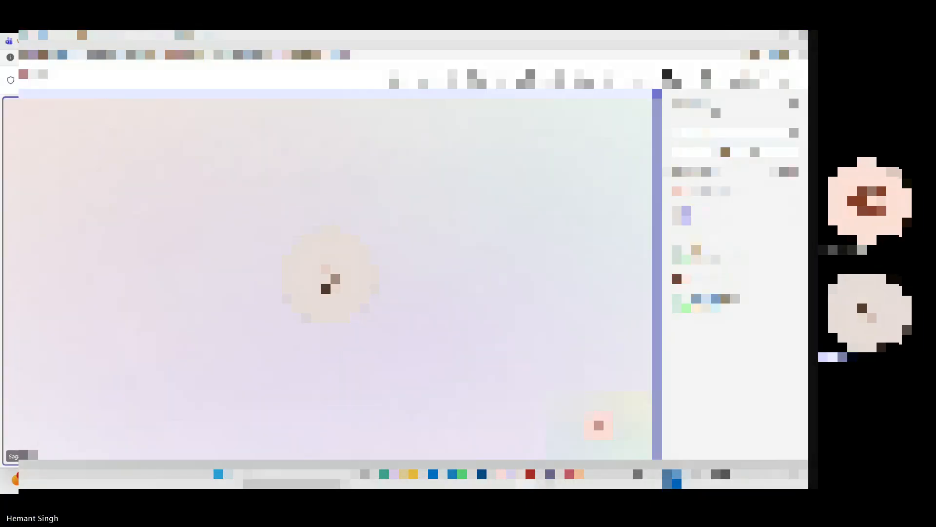